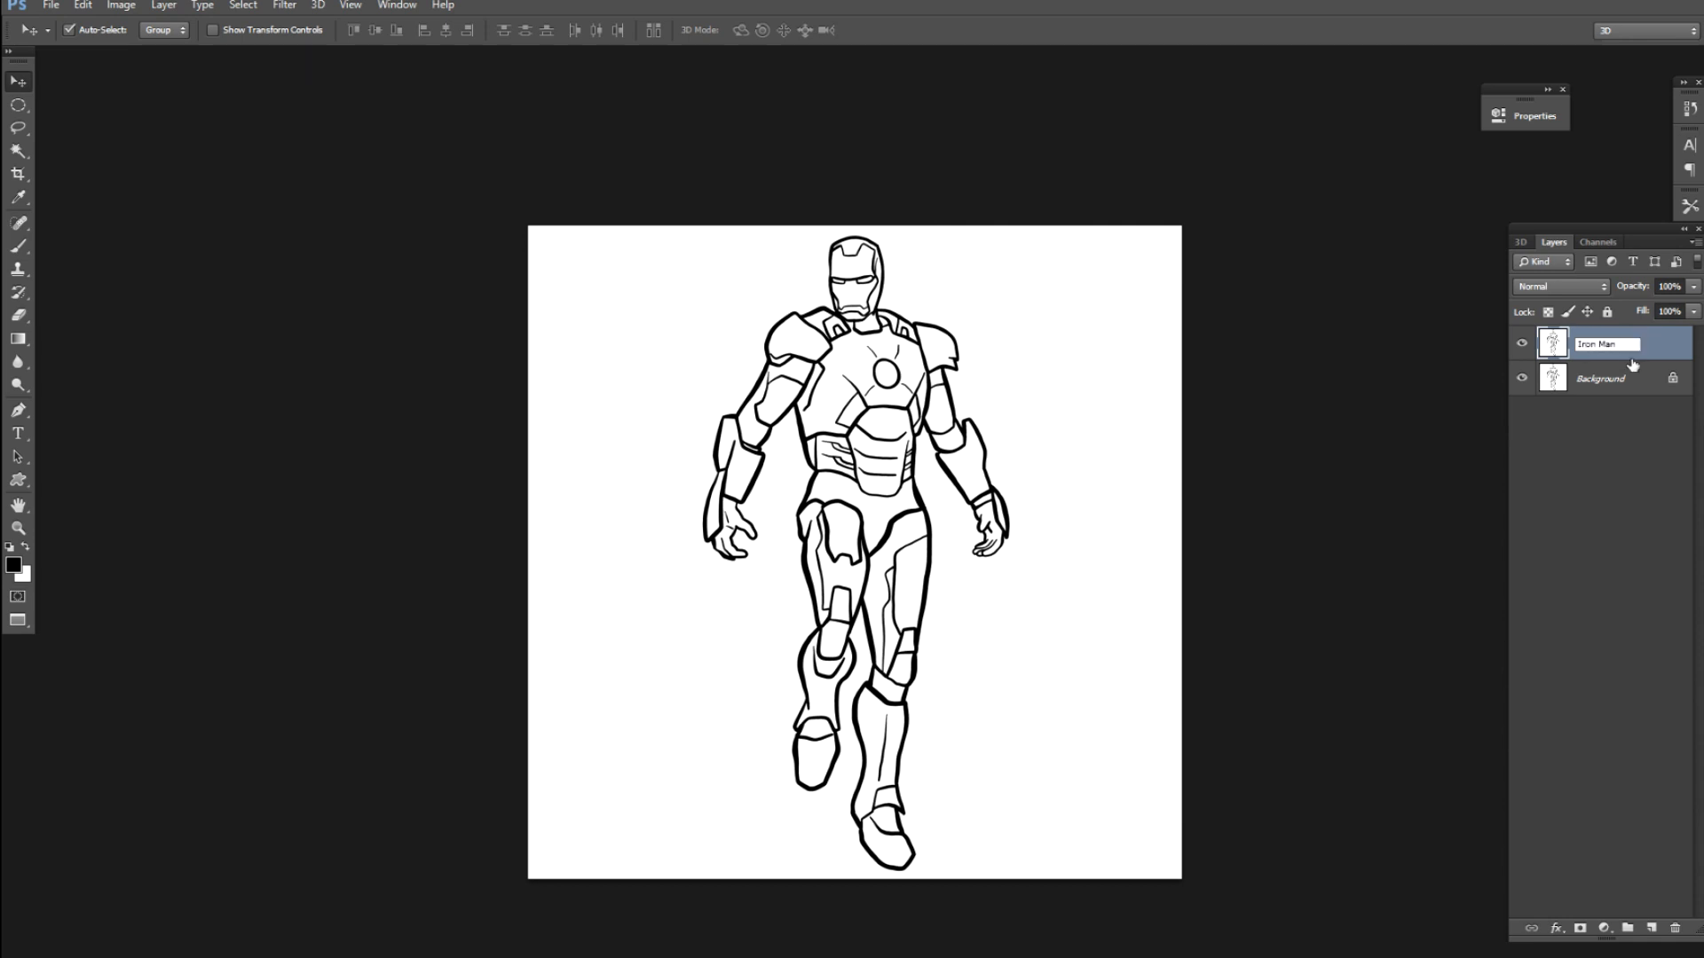
Step: Cover the straight leg's inner-thigh shape with a clipped dark red swatch from 22.jpg, scaled to fit, with Bevel & Emboss and Contour
{"action": "key", "text": "ctrl+plus"}
{"action": "key", "text": "ctrl+plus"}
{"action": "key", "text": "ctrl+plus"}
{"action": "key", "text": "ctrl+plus"}
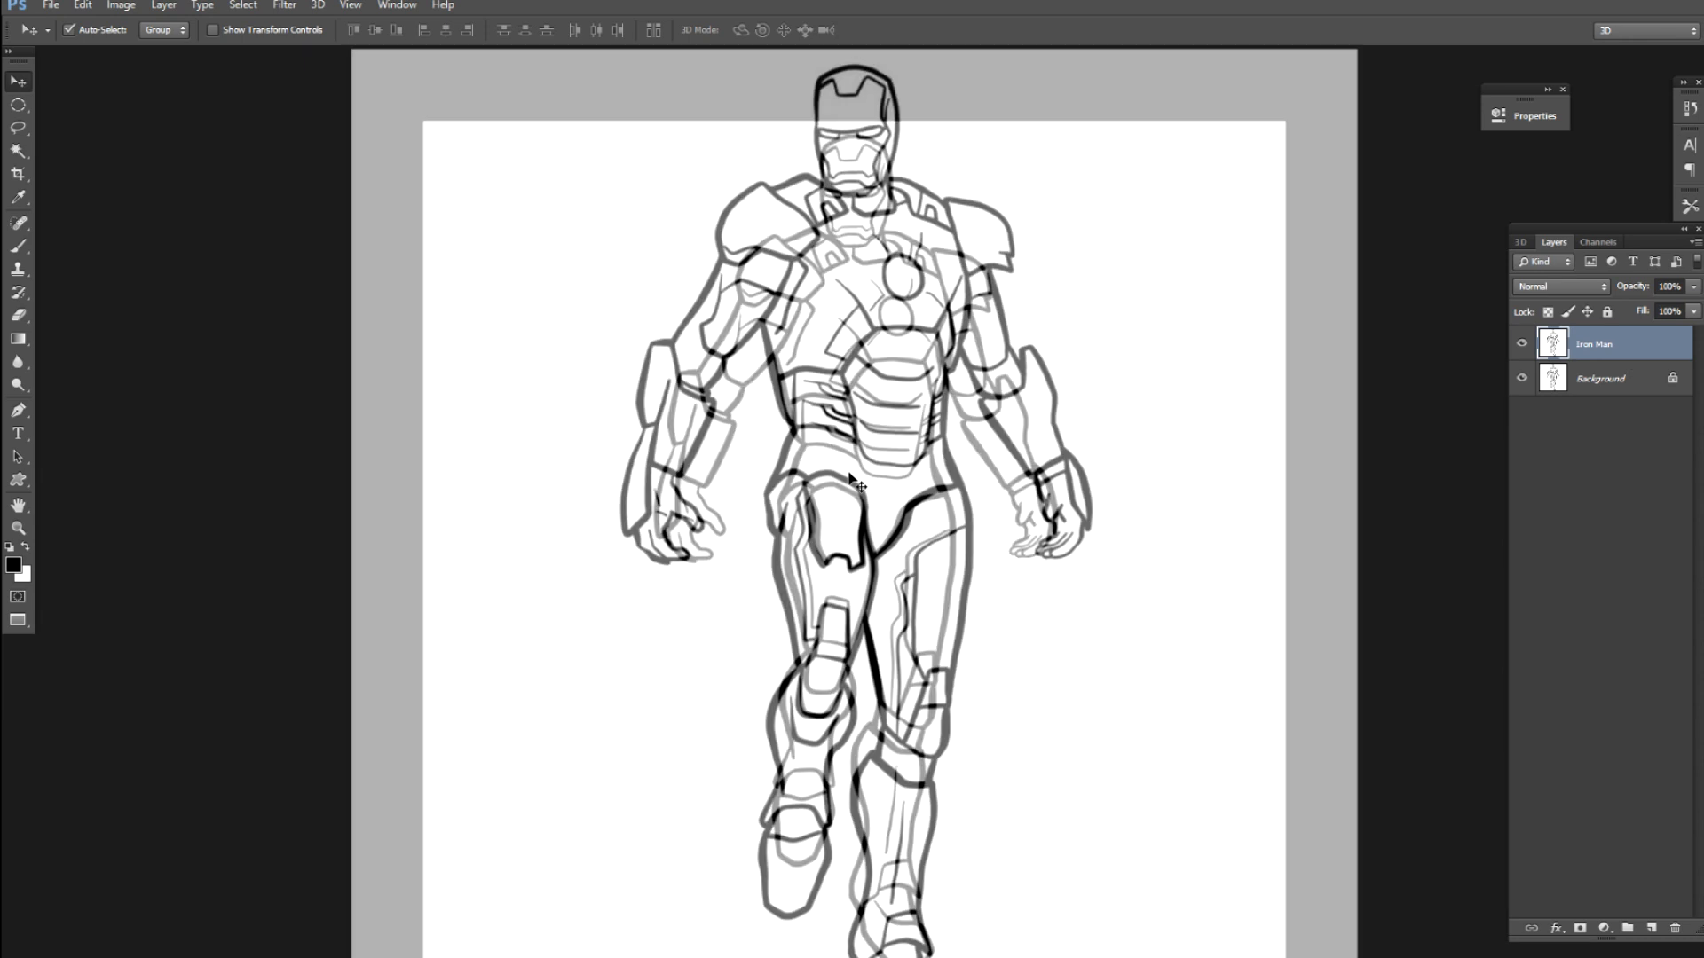
{"action": "mouse_move", "coordinate": [855, 476]}
{"action": "left_mouse_down"}
{"action": "mouse_move", "coordinate": [764, 628]}
{"action": "mouse_move", "coordinate": [1007, 841]}
{"action": "mouse_move", "coordinate": [791, 828]}
{"action": "mouse_move", "coordinate": [851, 739]}
{"action": "left_mouse_up"}
{"action": "key", "text": "ctrl+0"}
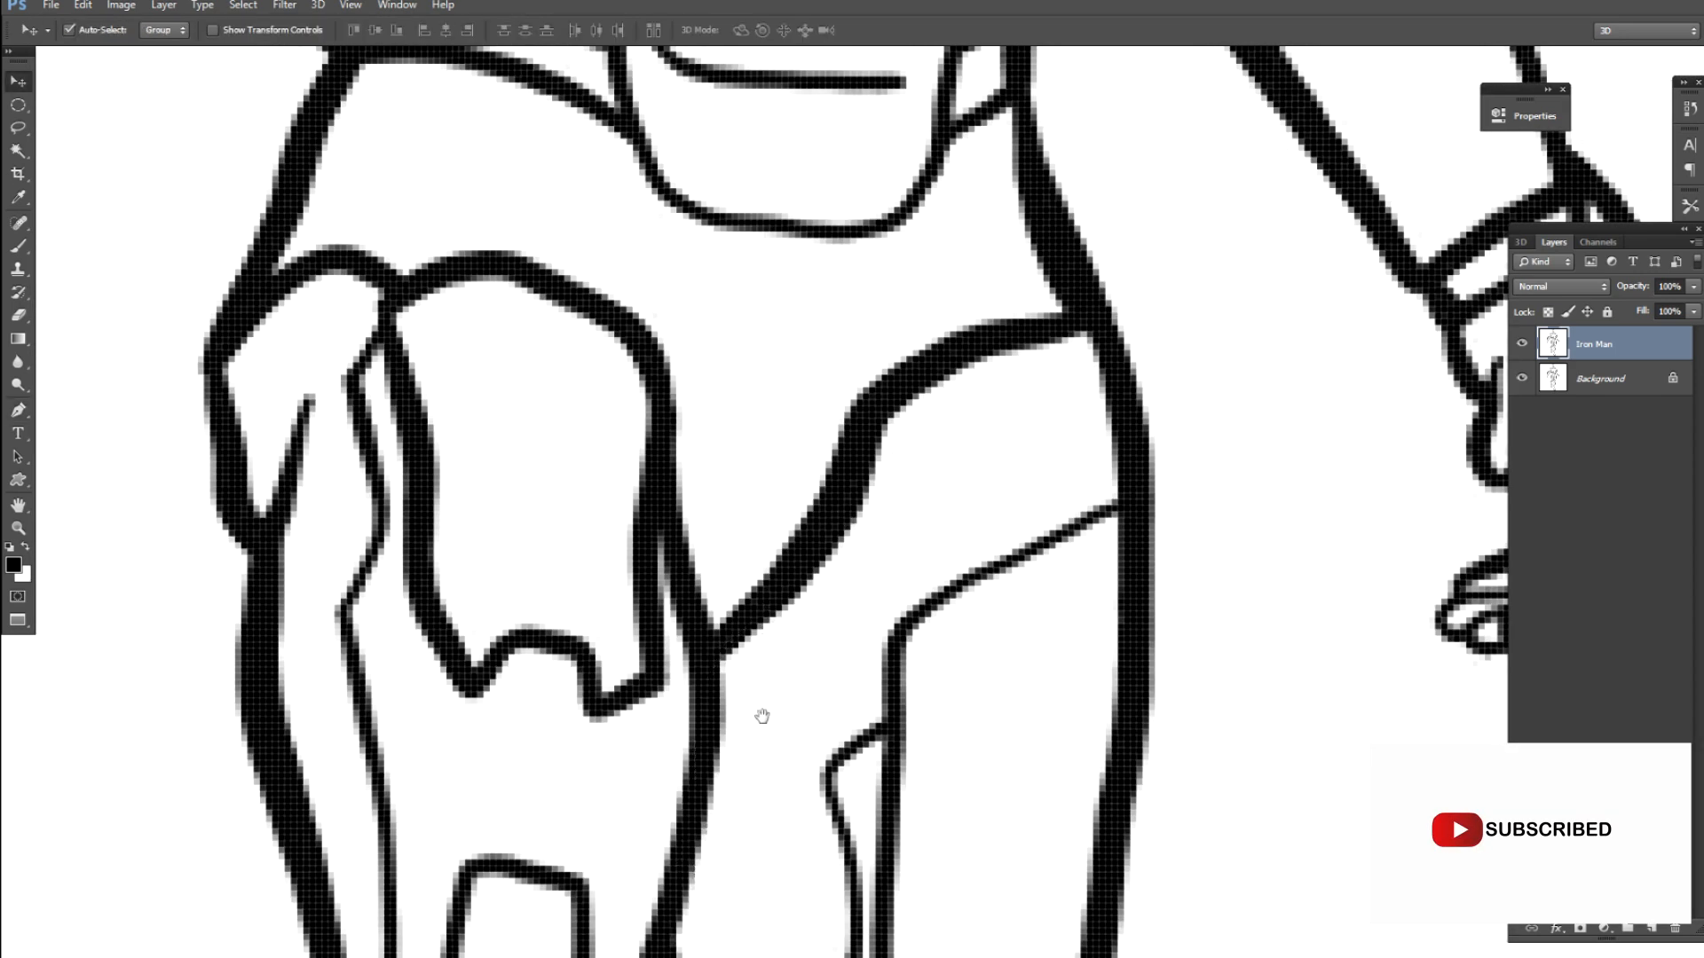
{"action": "left_click_drag", "start_coordinate": [707, 736], "coordinate": [707, 713]}
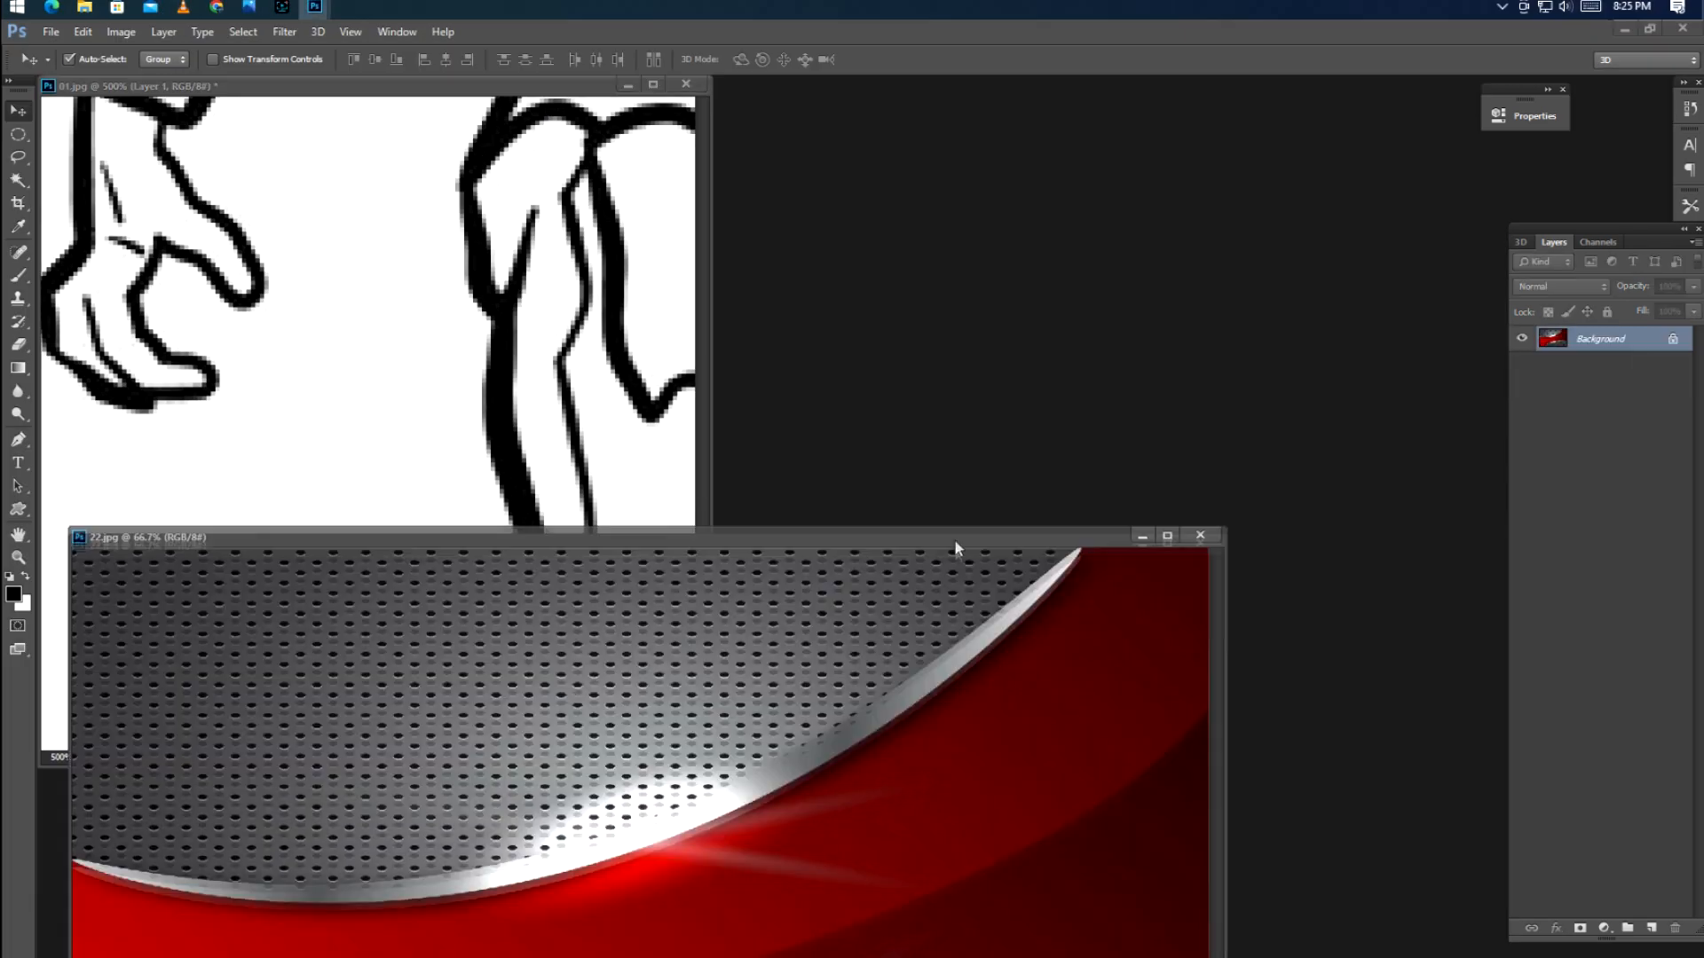
{"action": "left_click_drag", "start_coordinate": [1024, 874], "coordinate": [1091, 930]}
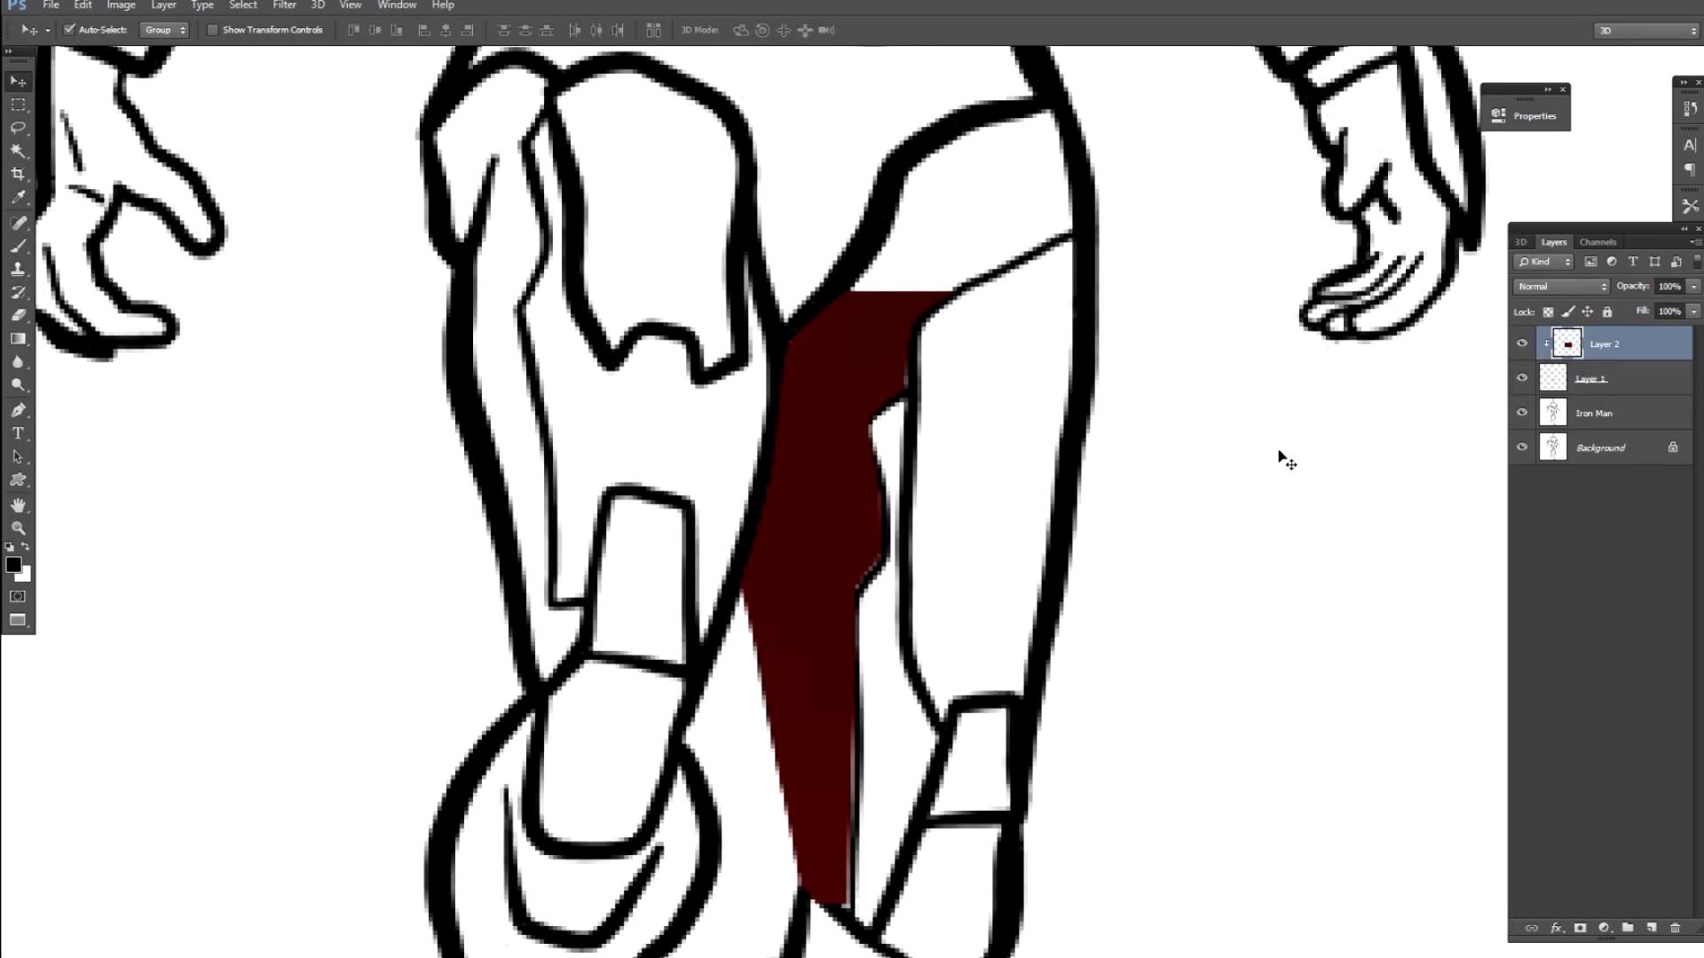
{"action": "key", "text": "ctrl+t"}
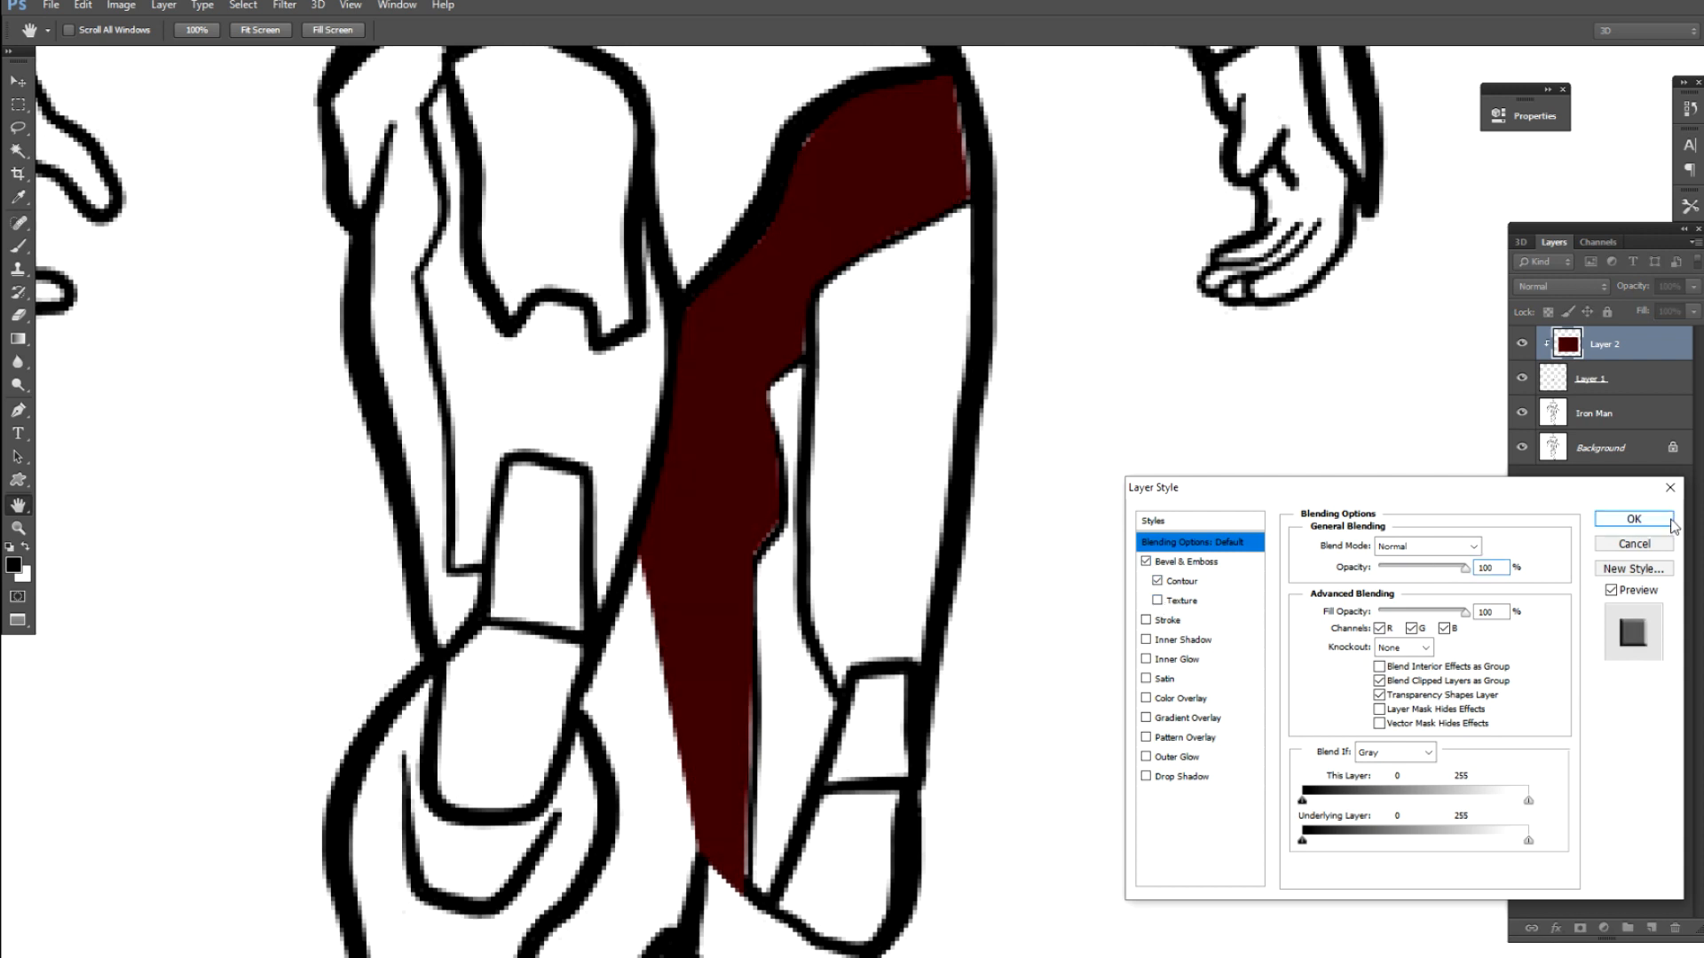
{"action": "left_click", "coordinate": [1672, 521]}
Step: Trace the straight leg's shin armour from the Iron Man layer with the Pen tool and clip the dark red texture to that shape
{"action": "left_click_drag", "start_coordinate": [688, 628], "coordinate": [691, 613]}
{"action": "scroll", "coordinate": [692, 614], "scroll_direction": "down", "scroll_amount": 6}
{"action": "scroll", "coordinate": [692, 612], "scroll_direction": "up", "scroll_amount": 5}
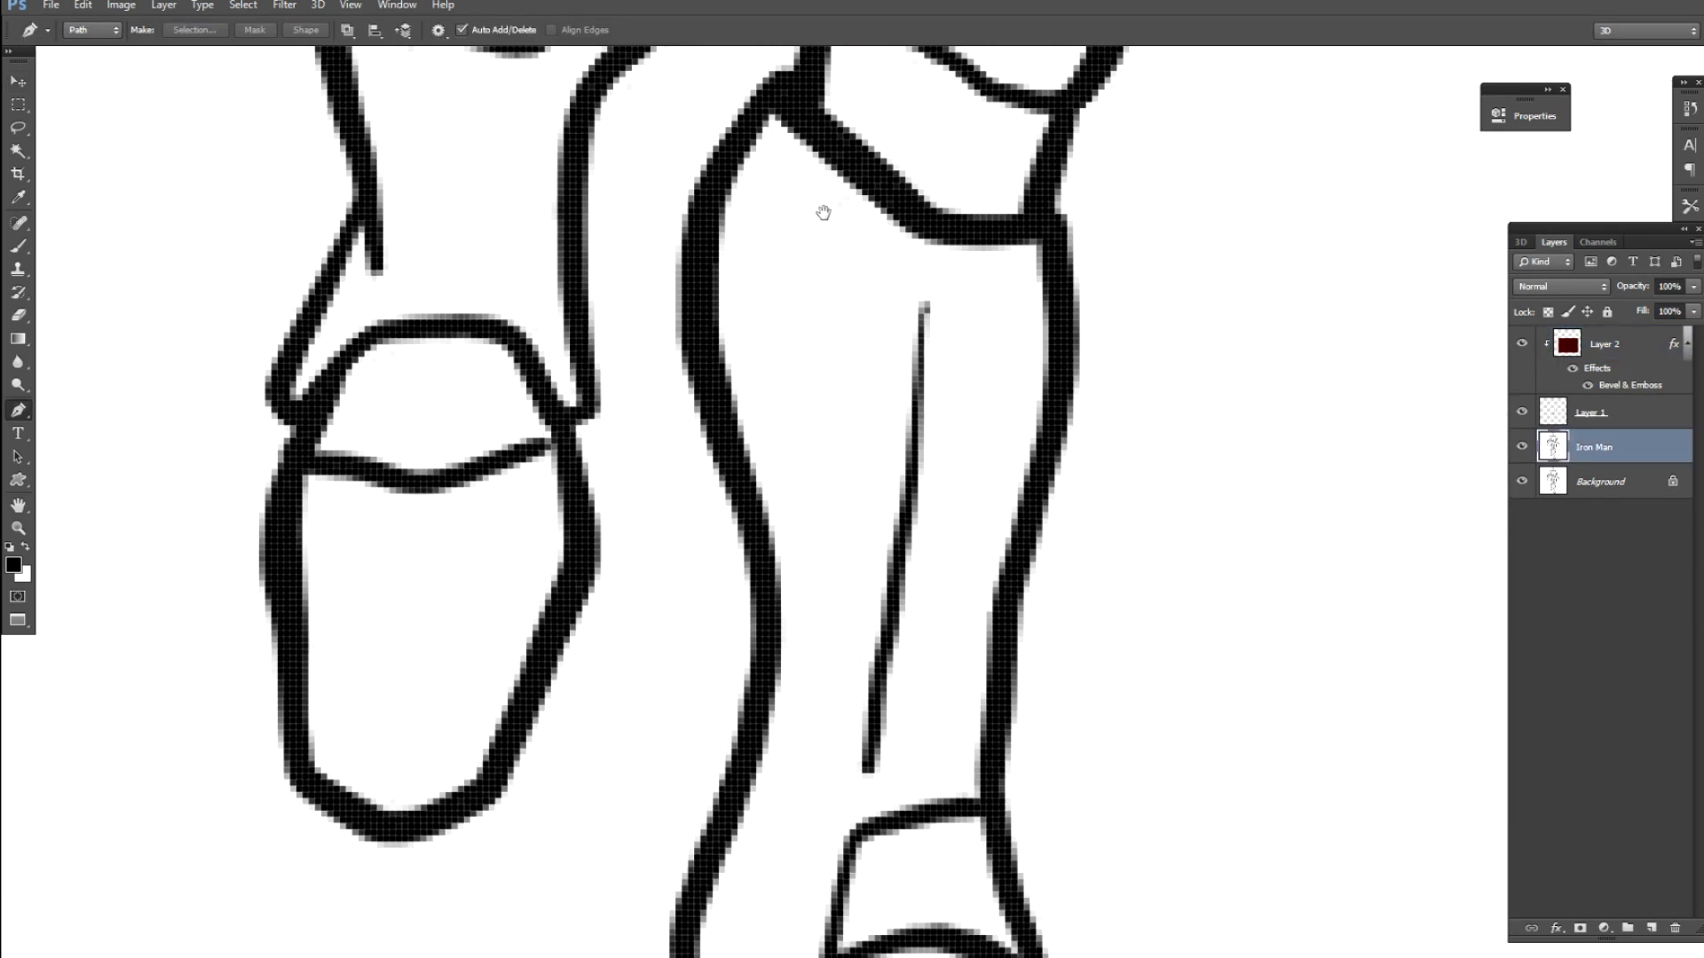
{"action": "left_click_drag", "start_coordinate": [822, 210], "coordinate": [929, 404]}
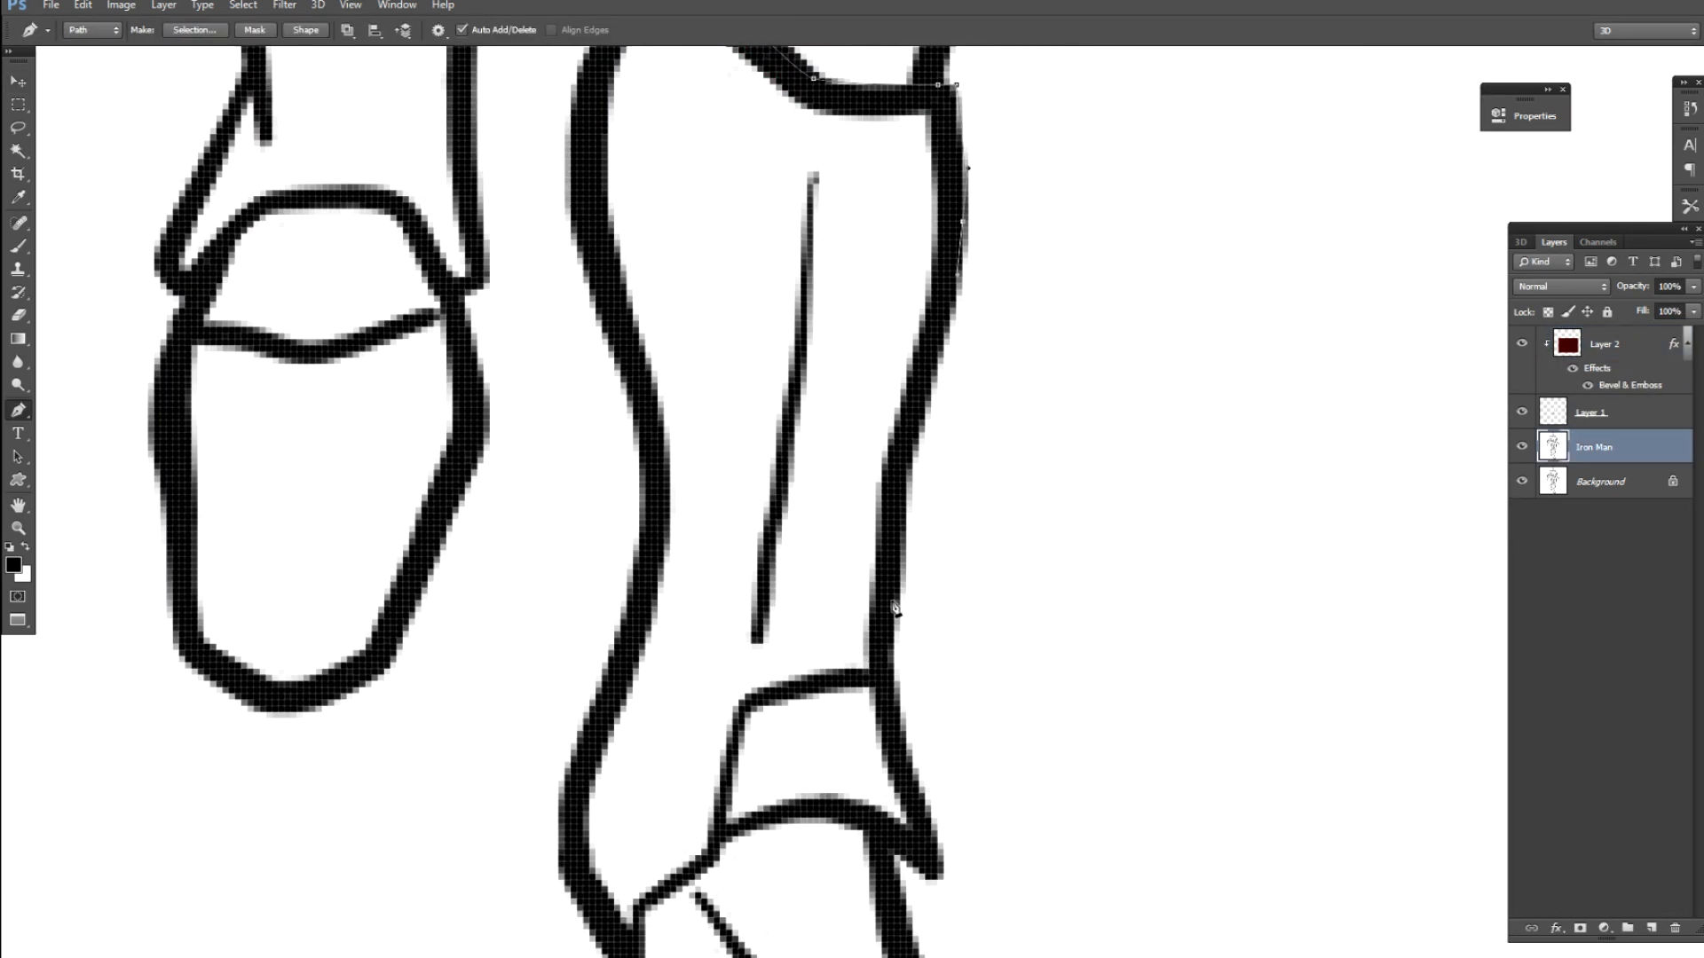
{"action": "left_click", "coordinate": [944, 862]}
{"action": "left_click_drag", "start_coordinate": [944, 864], "coordinate": [900, 628]}
{"action": "left_click", "coordinate": [888, 645]}
{"action": "left_click", "coordinate": [850, 619]}
{"action": "left_click_drag", "start_coordinate": [819, 601], "coordinate": [804, 586]}
{"action": "left_click_drag", "start_coordinate": [751, 588], "coordinate": [702, 599]}
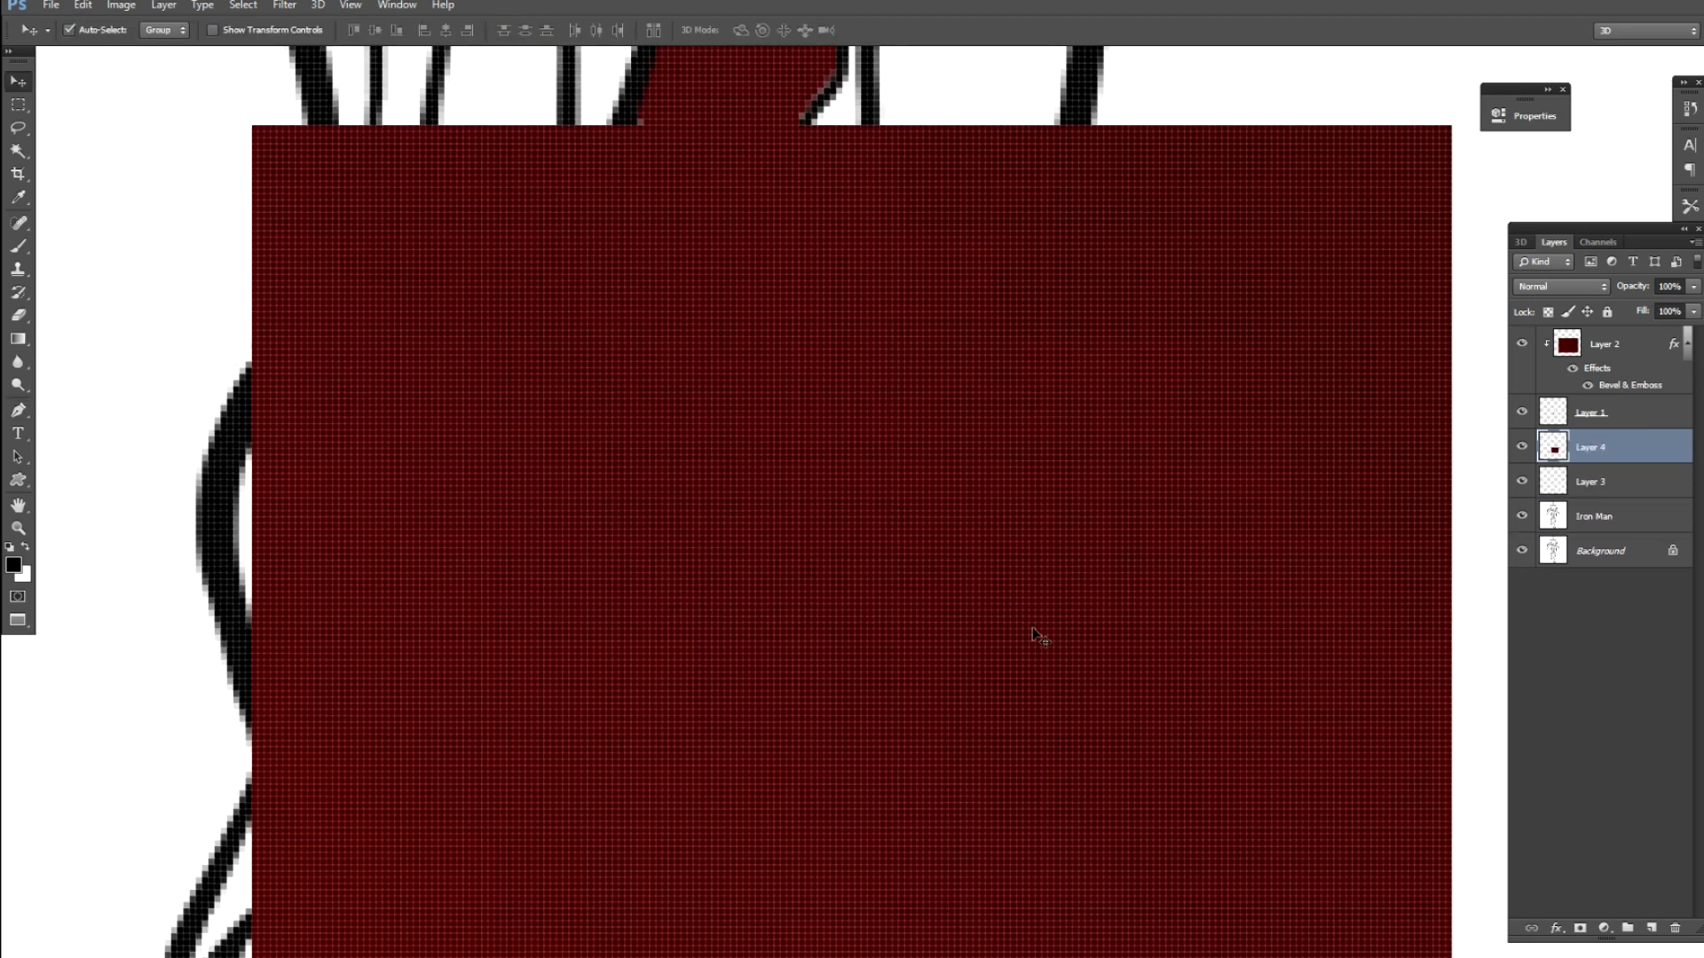
{"action": "key", "text": "ctrl+alt+g"}
{"action": "left_click_drag", "start_coordinate": [817, 877], "coordinate": [818, 927]}
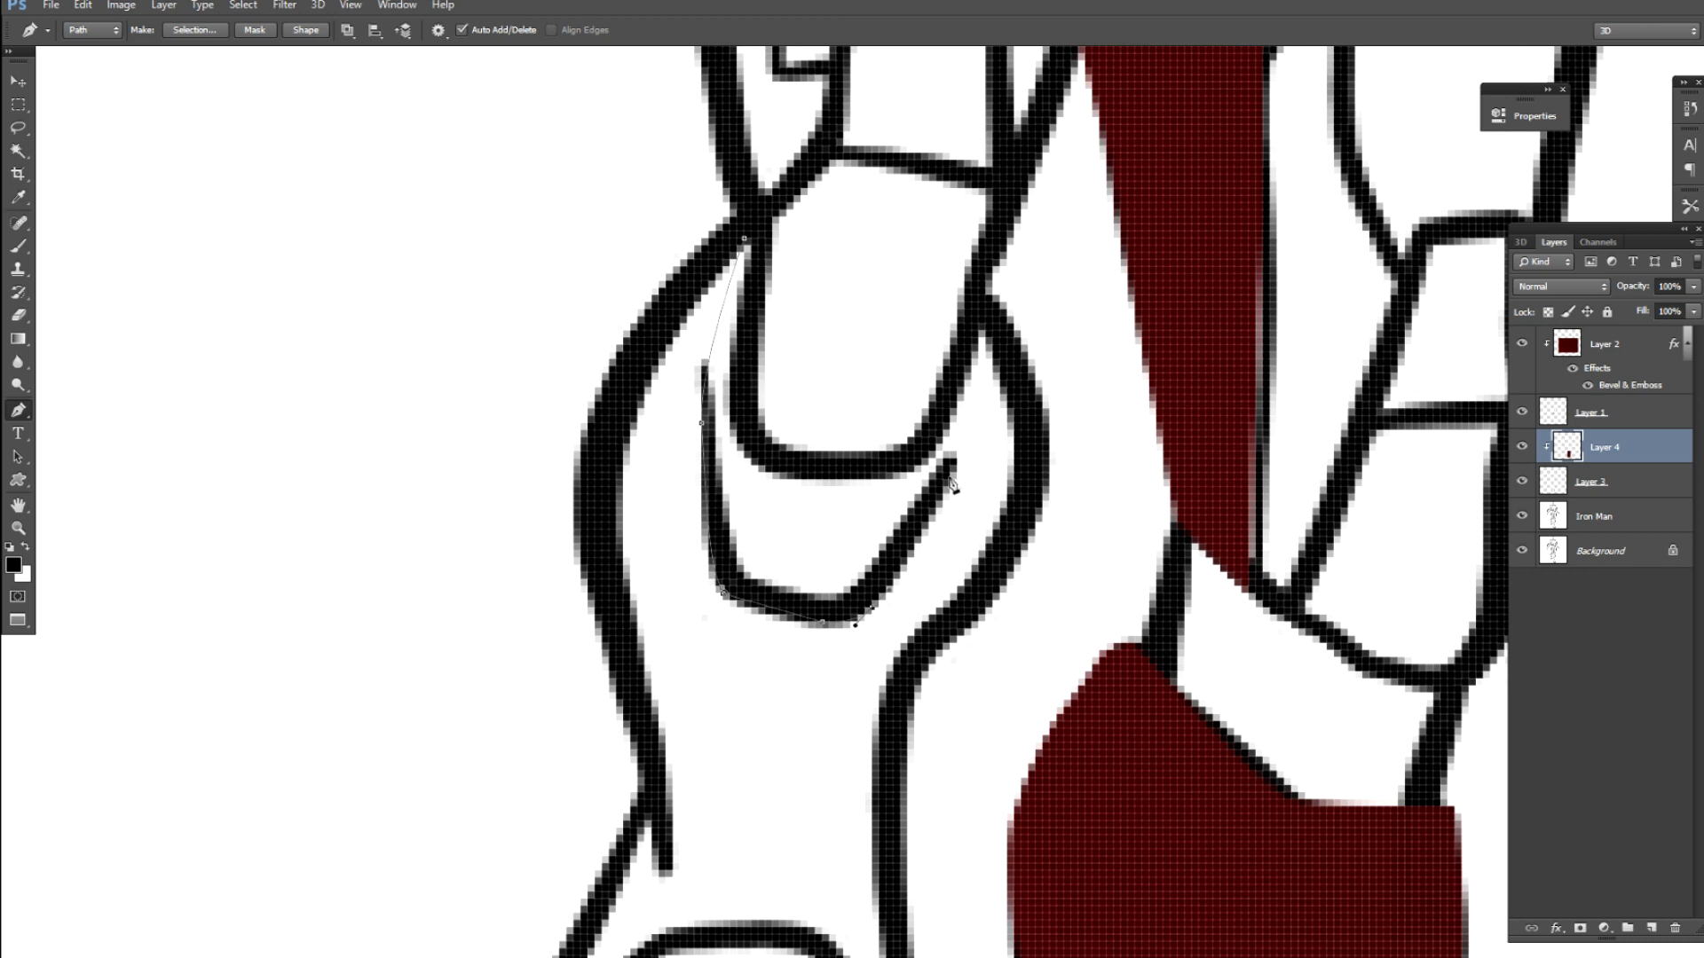
{"action": "left_click", "coordinate": [936, 494]}
{"action": "left_click", "coordinate": [958, 458]}
{"action": "left_click", "coordinate": [957, 416]}
{"action": "left_click", "coordinate": [972, 365]}
{"action": "left_click", "coordinate": [986, 330]}
{"action": "left_click", "coordinate": [1007, 394]}
{"action": "left_click_drag", "start_coordinate": [1021, 500], "coordinate": [1001, 539]}
{"action": "left_click_drag", "start_coordinate": [922, 635], "coordinate": [898, 664]}
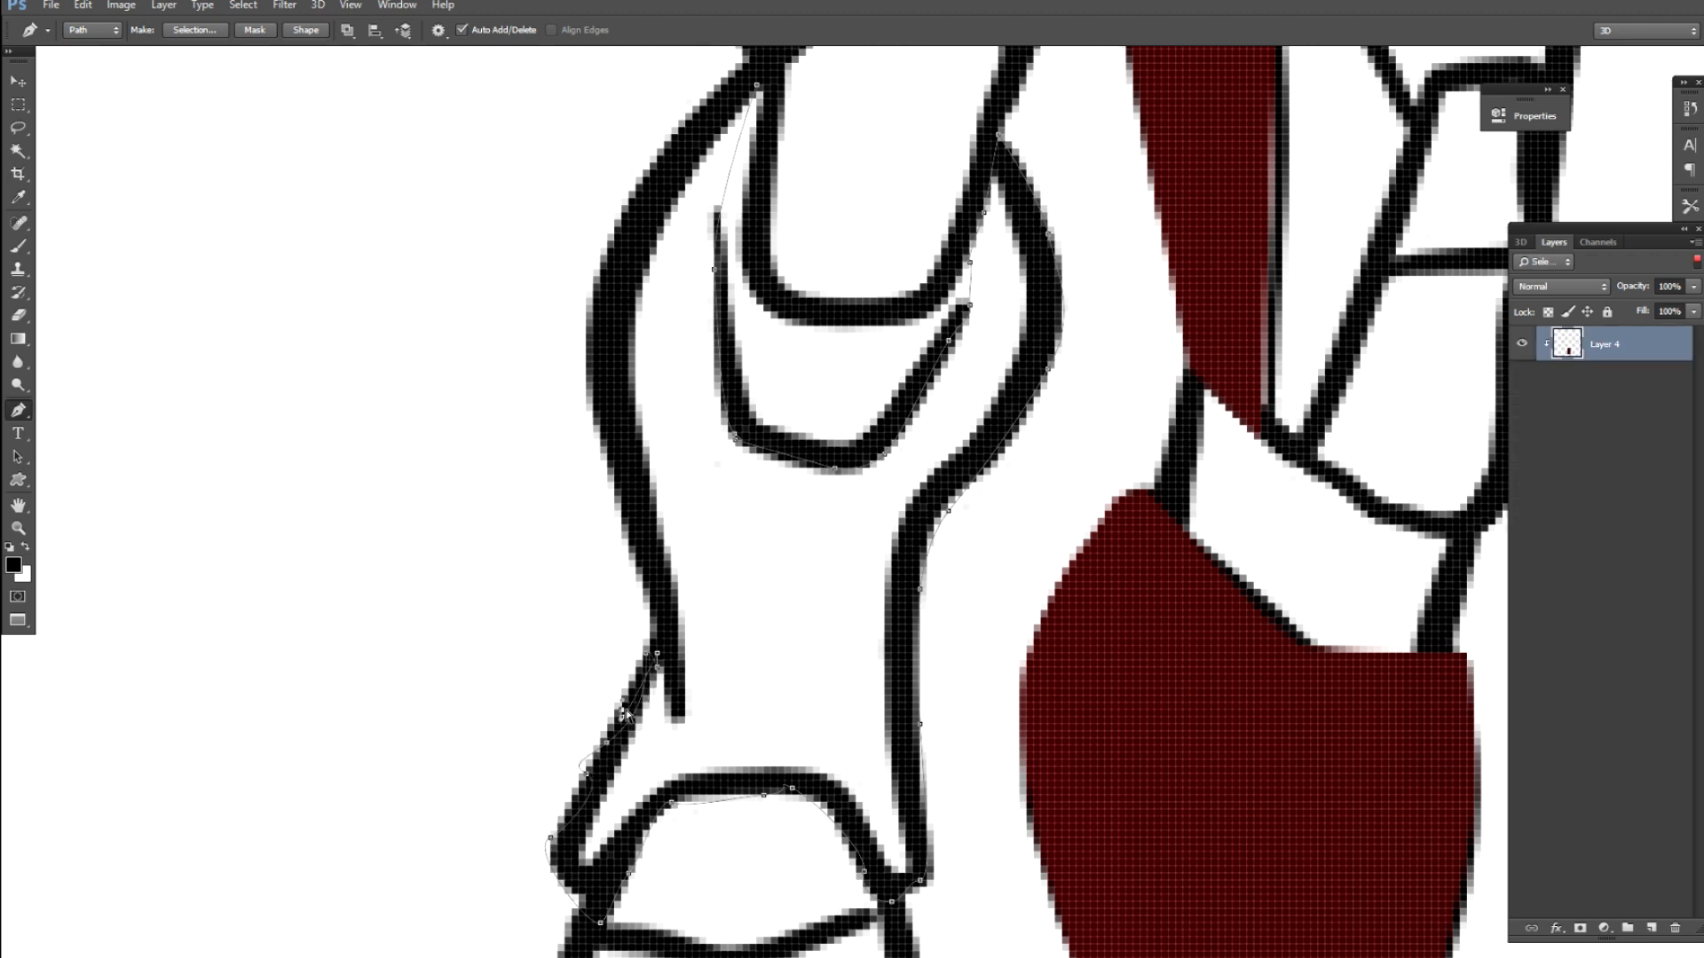
{"action": "scroll", "coordinate": [750, 244], "scroll_direction": "up", "scroll_amount": 3}
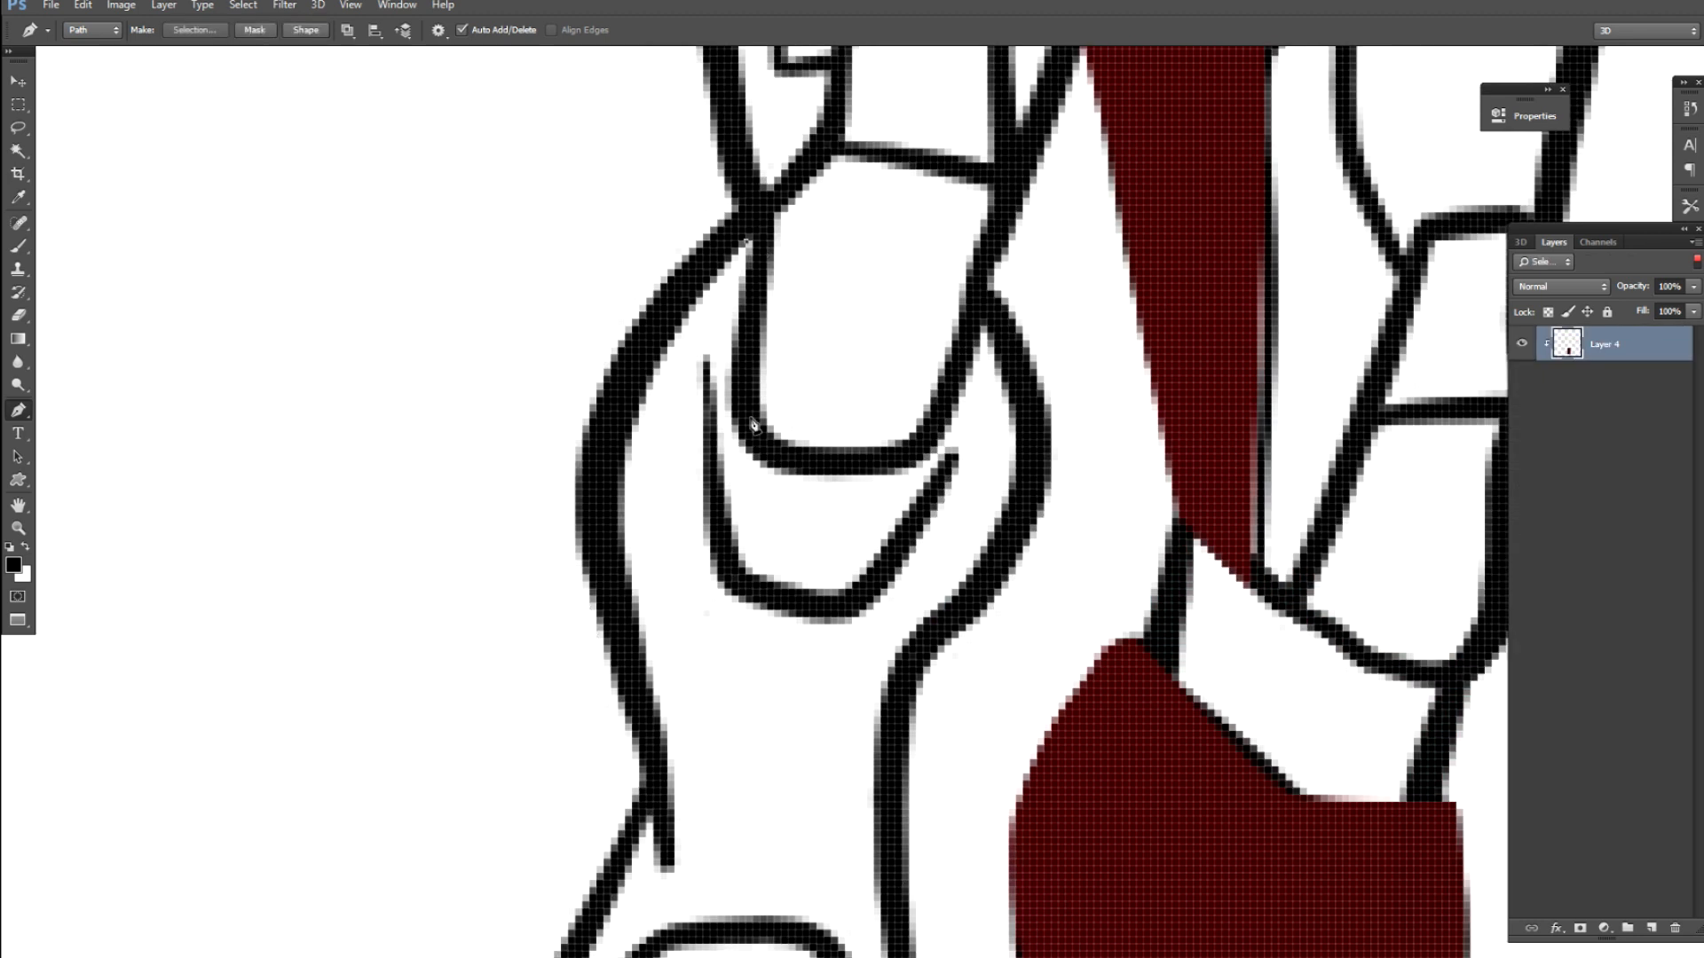
{"action": "left_click_drag", "start_coordinate": [1037, 362], "coordinate": [1050, 405]}
{"action": "left_click_drag", "start_coordinate": [1037, 505], "coordinate": [1020, 550]}
{"action": "left_click_drag", "start_coordinate": [966, 632], "coordinate": [940, 655]}
{"action": "left_click_drag", "start_coordinate": [910, 703], "coordinate": [907, 737]}
{"action": "left_click", "coordinate": [909, 881]}
{"action": "left_click_drag", "start_coordinate": [914, 883], "coordinate": [859, 592]}
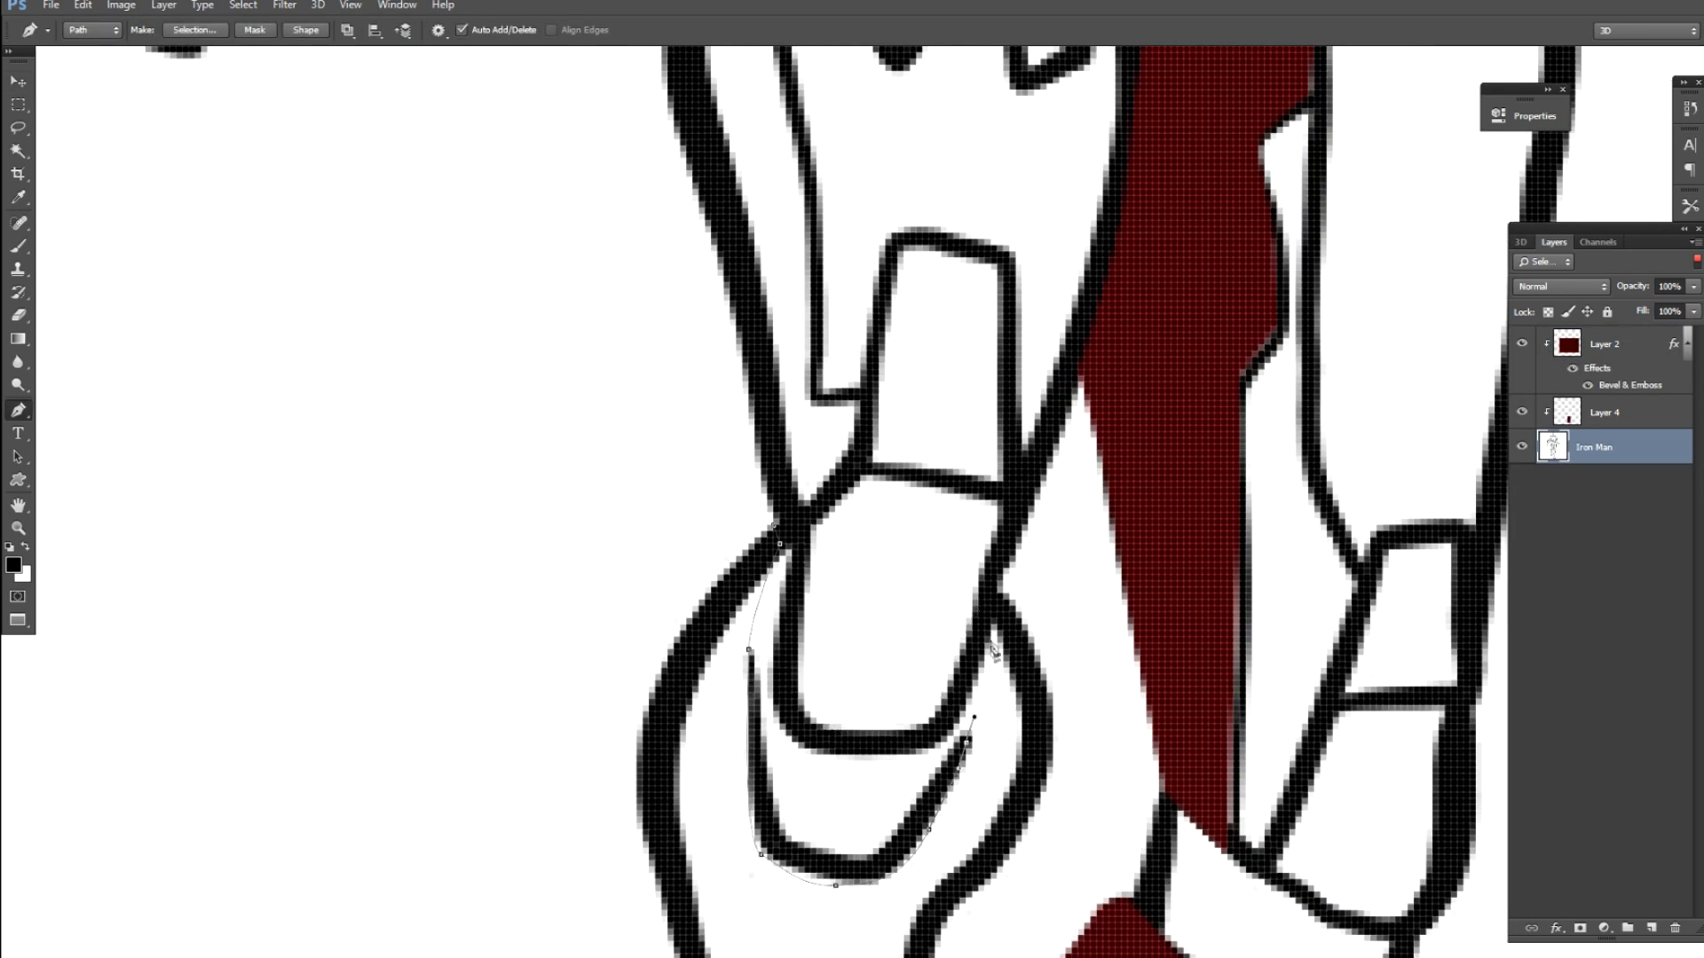
Step: Trace the bent leg's armour around the knee and down the shin with the Pen tool on the Iron Man layer
{"action": "left_click", "coordinate": [966, 742]}
{"action": "left_click", "coordinate": [991, 618]}
{"action": "left_click_drag", "start_coordinate": [1029, 637], "coordinate": [1045, 684]}
{"action": "left_click_drag", "start_coordinate": [1042, 798], "coordinate": [1014, 848]}
{"action": "left_click", "coordinate": [1041, 798], "text": "alt"}
{"action": "left_click_drag", "start_coordinate": [953, 916], "coordinate": [958, 756]}
{"action": "left_click_drag", "start_coordinate": [932, 905], "coordinate": [909, 596]}
{"action": "left_click", "coordinate": [914, 784]}
{"action": "left_click", "coordinate": [759, 852]}
{"action": "left_click", "coordinate": [599, 781]}
{"action": "left_click", "coordinate": [669, 579]}
{"action": "left_click_drag", "start_coordinate": [669, 444], "coordinate": [611, 732]}
{"action": "left_click", "coordinate": [605, 792]}
{"action": "left_click", "coordinate": [587, 723]}
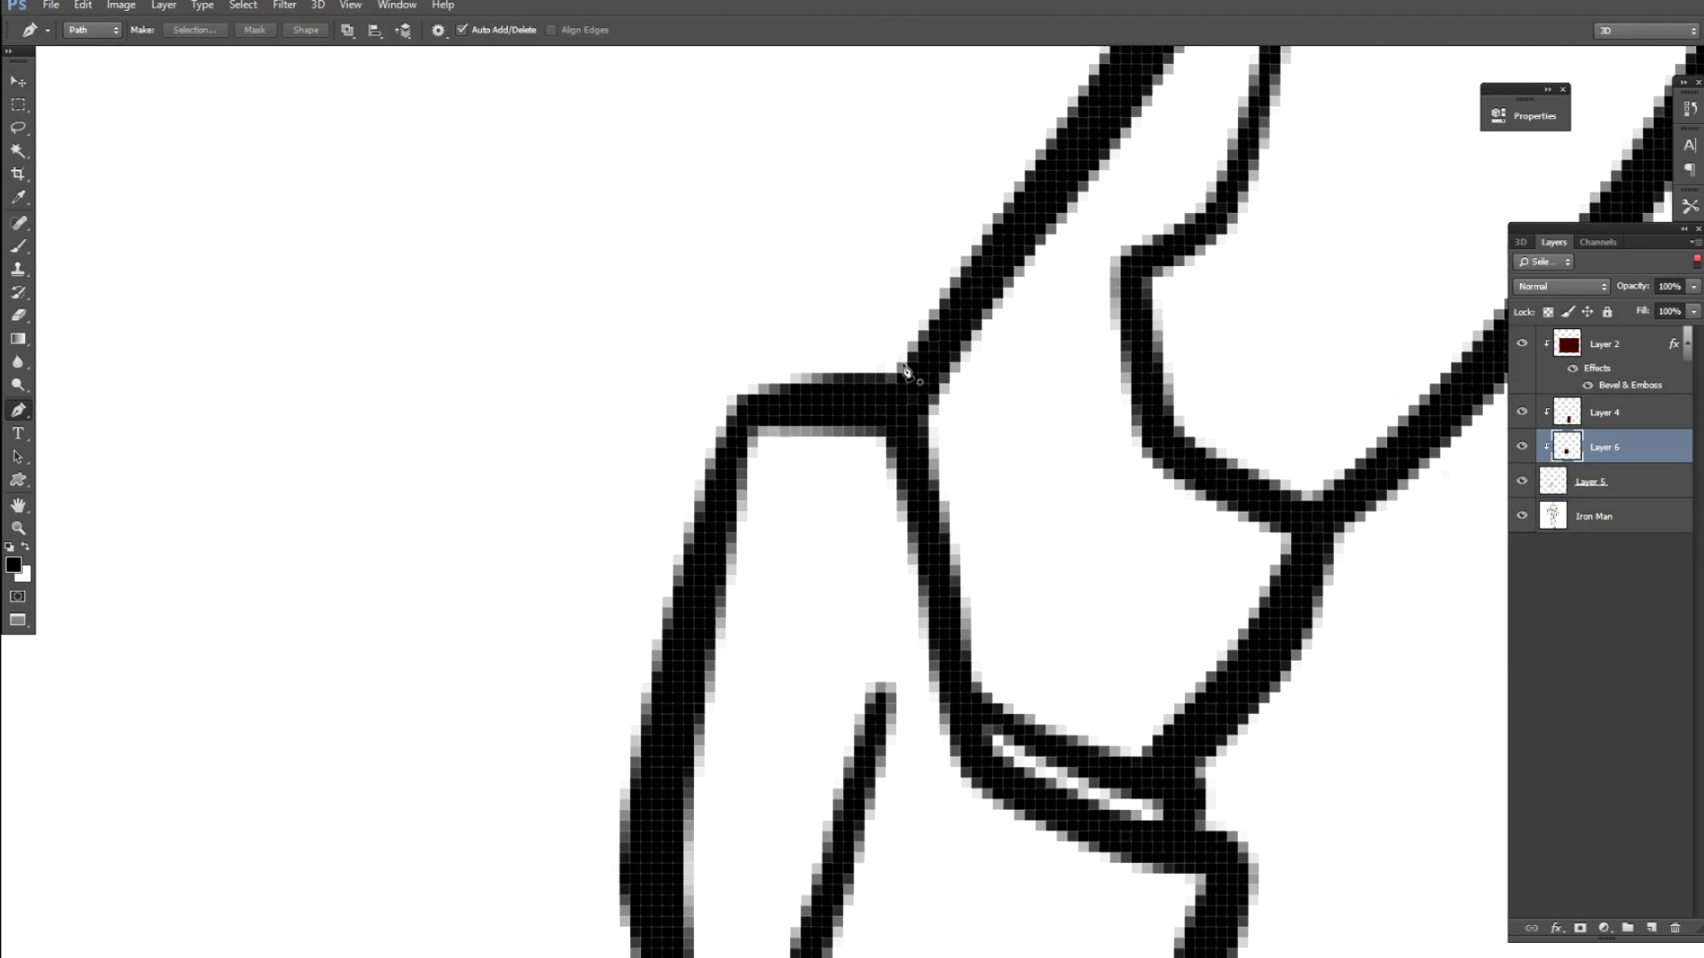
Step: Trace the forearm gauntlet's edge at the elbow with the Pen tool, on the arm on the bent leg's side
{"action": "left_click", "coordinate": [905, 363]}
{"action": "left_click", "coordinate": [960, 618]}
{"action": "left_click_drag", "start_coordinate": [1077, 736], "coordinate": [1156, 763]}
{"action": "left_click", "coordinate": [1206, 766]}
{"action": "left_click", "coordinate": [1206, 830]}
{"action": "left_click_drag", "start_coordinate": [1206, 830], "coordinate": [1107, 723]}
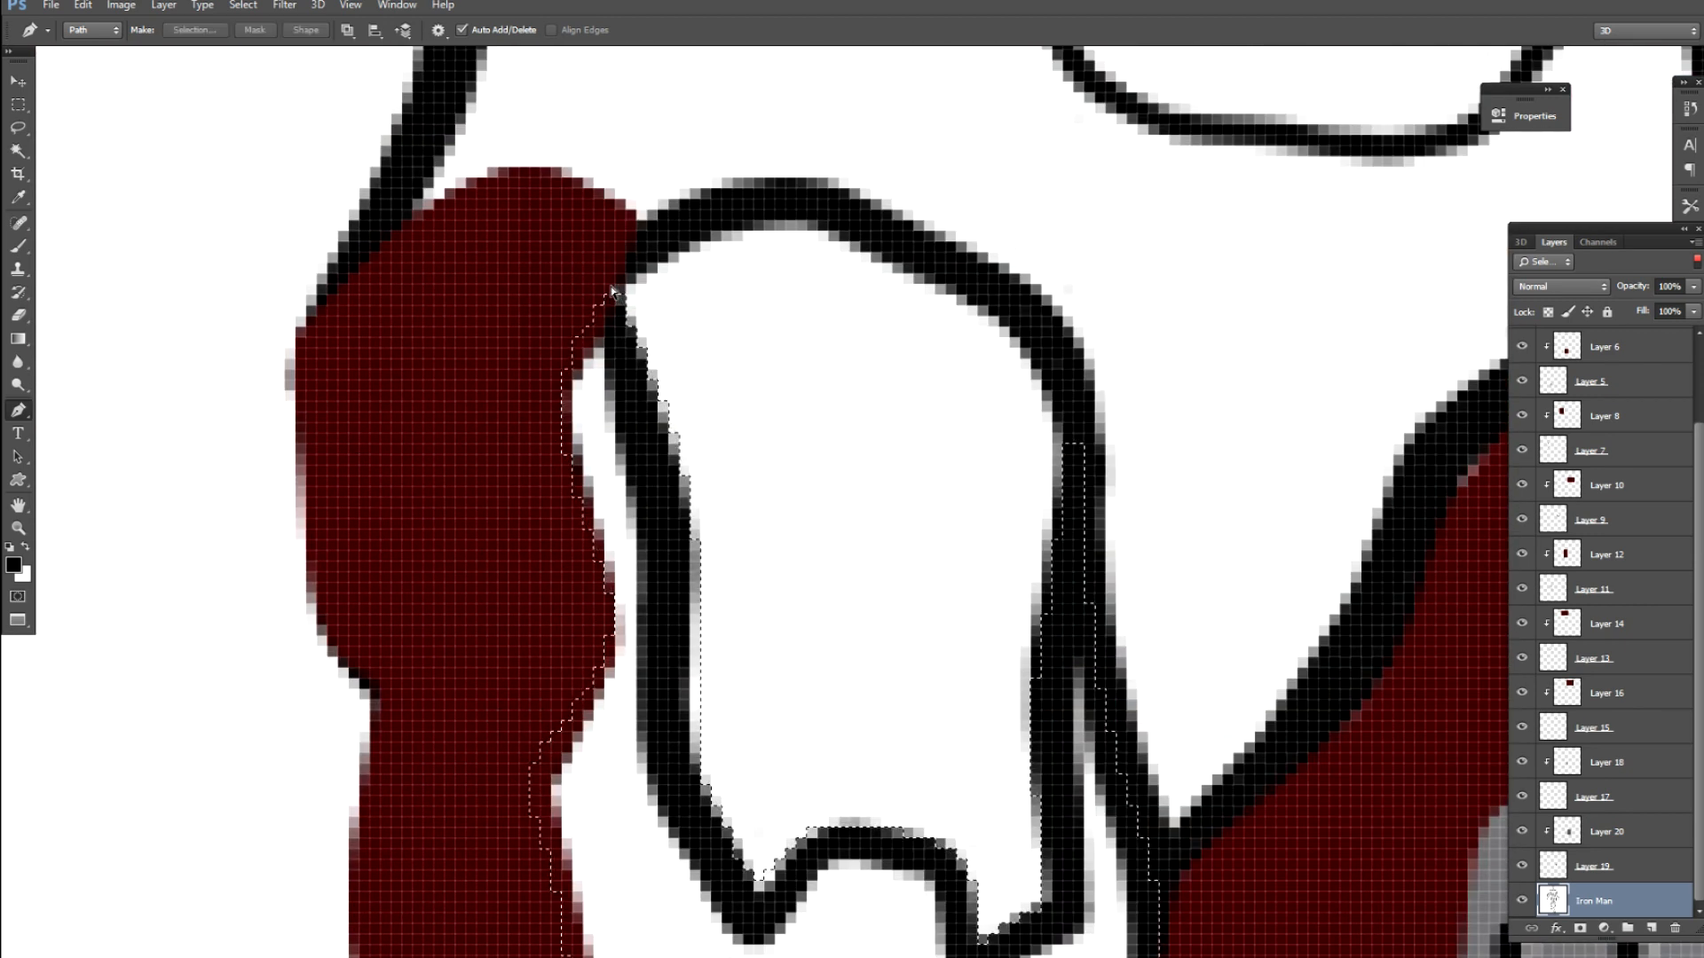
Step: Copy the selected thigh panel of the bent leg to its own layer and clip the gold striped texture to it
{"action": "left_click", "coordinate": [949, 750]}
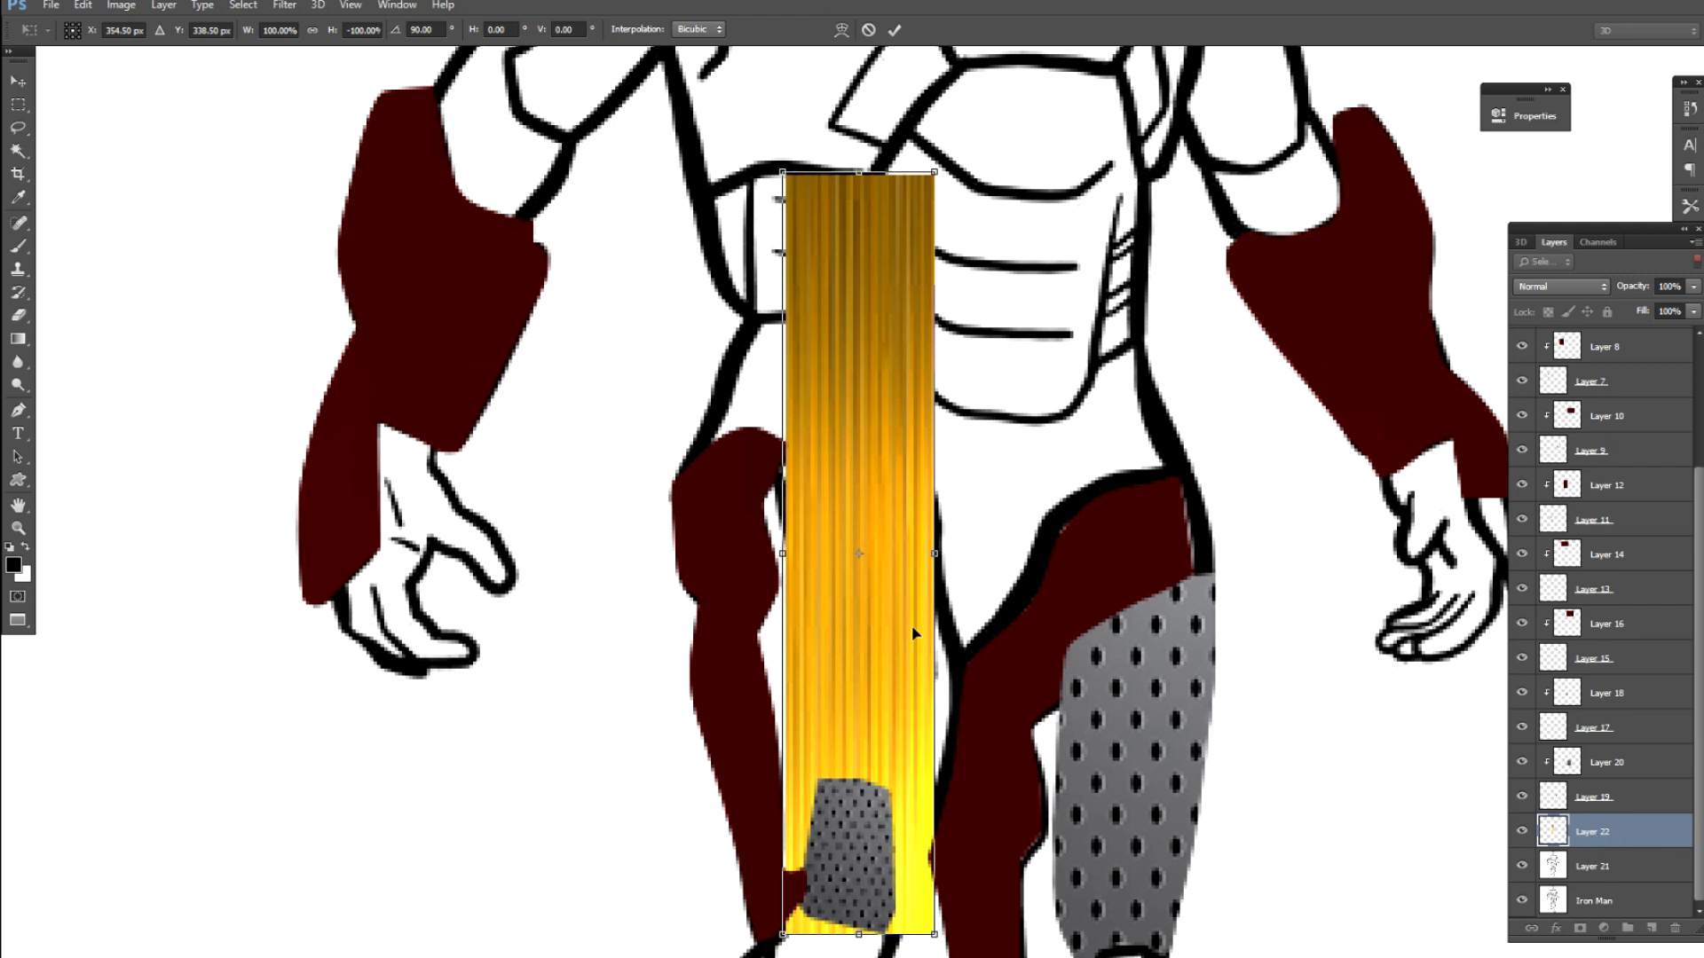
{"action": "scroll", "coordinate": [1132, 662], "scroll_direction": "up", "scroll_amount": 2}
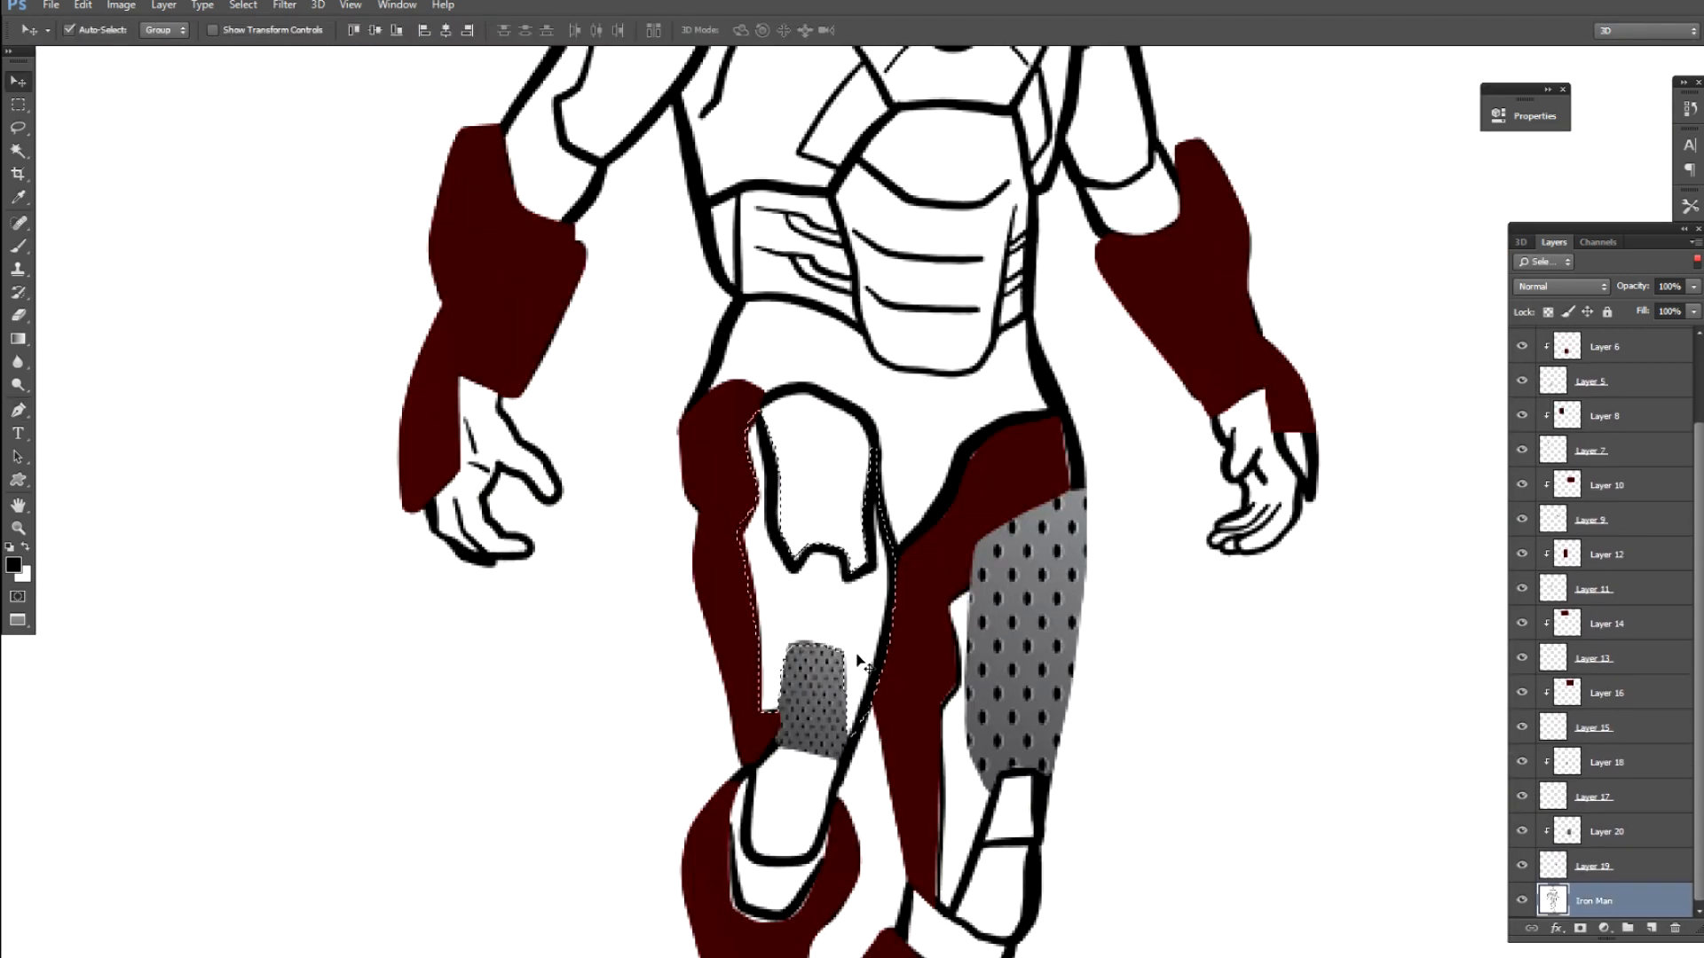
{"action": "key", "text": "ctrl+j"}
{"action": "scroll", "coordinate": [1613, 757], "scroll_direction": "down", "scroll_amount": 1}
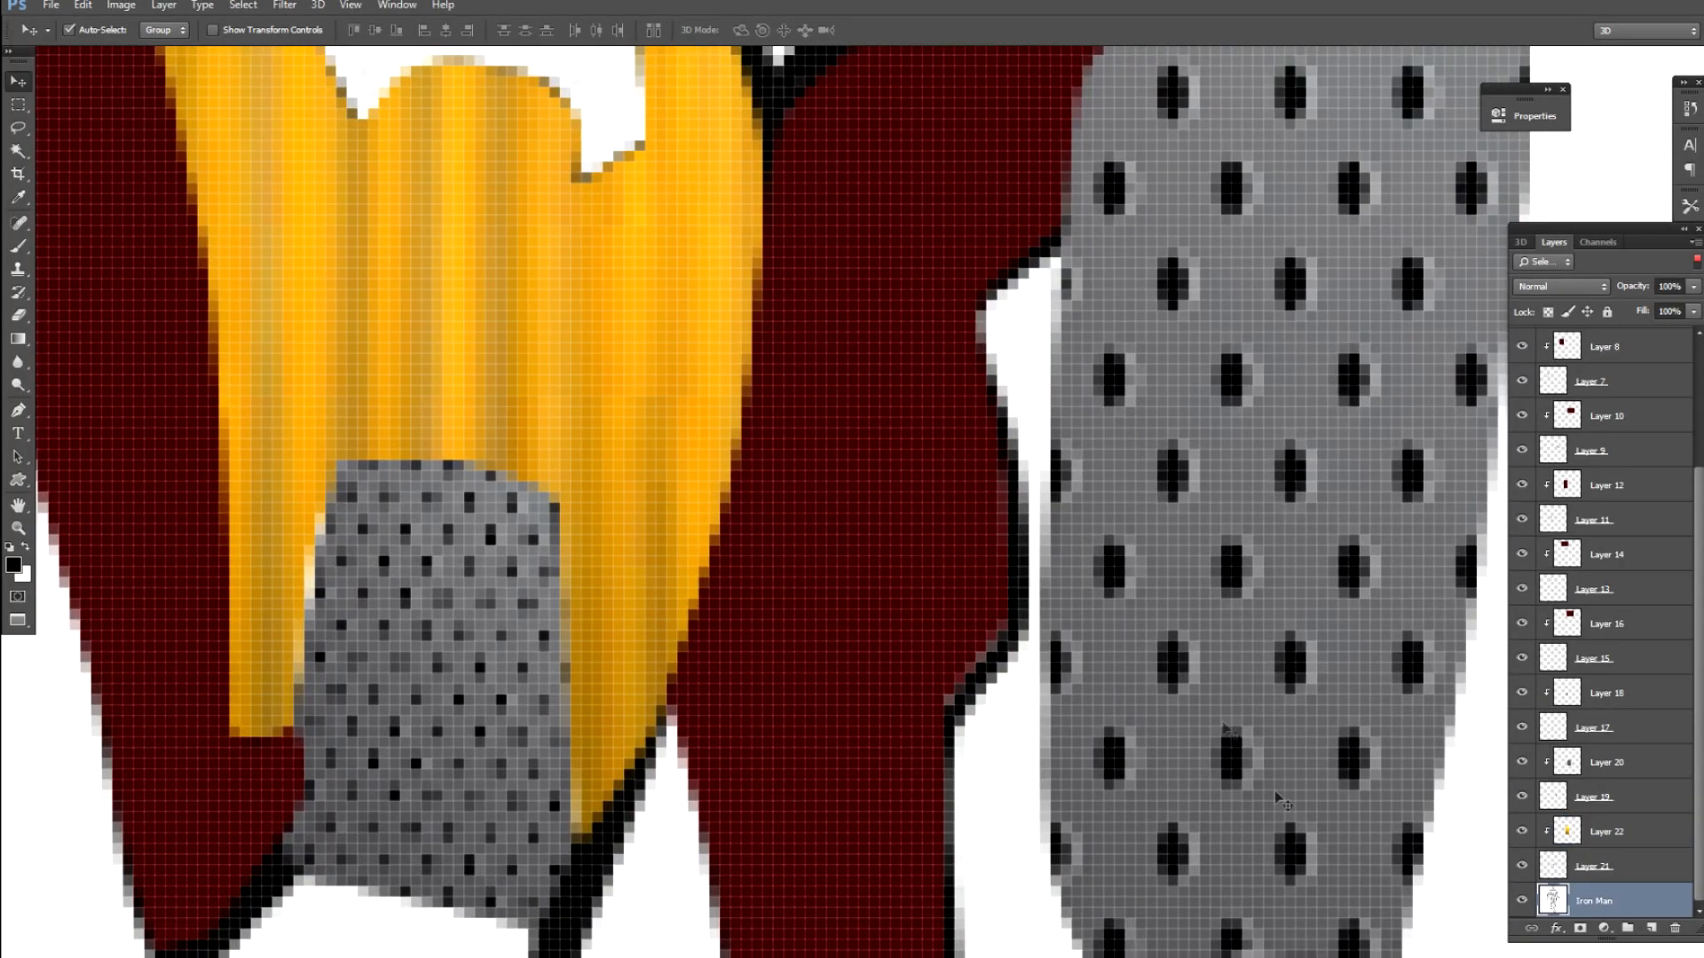
Step: Trace the small arched collar piece beside the dark red shoulder with the Pen tool
{"action": "key", "text": "p"}
{"action": "scroll", "coordinate": [953, 863], "scroll_direction": "down", "scroll_amount": 5}
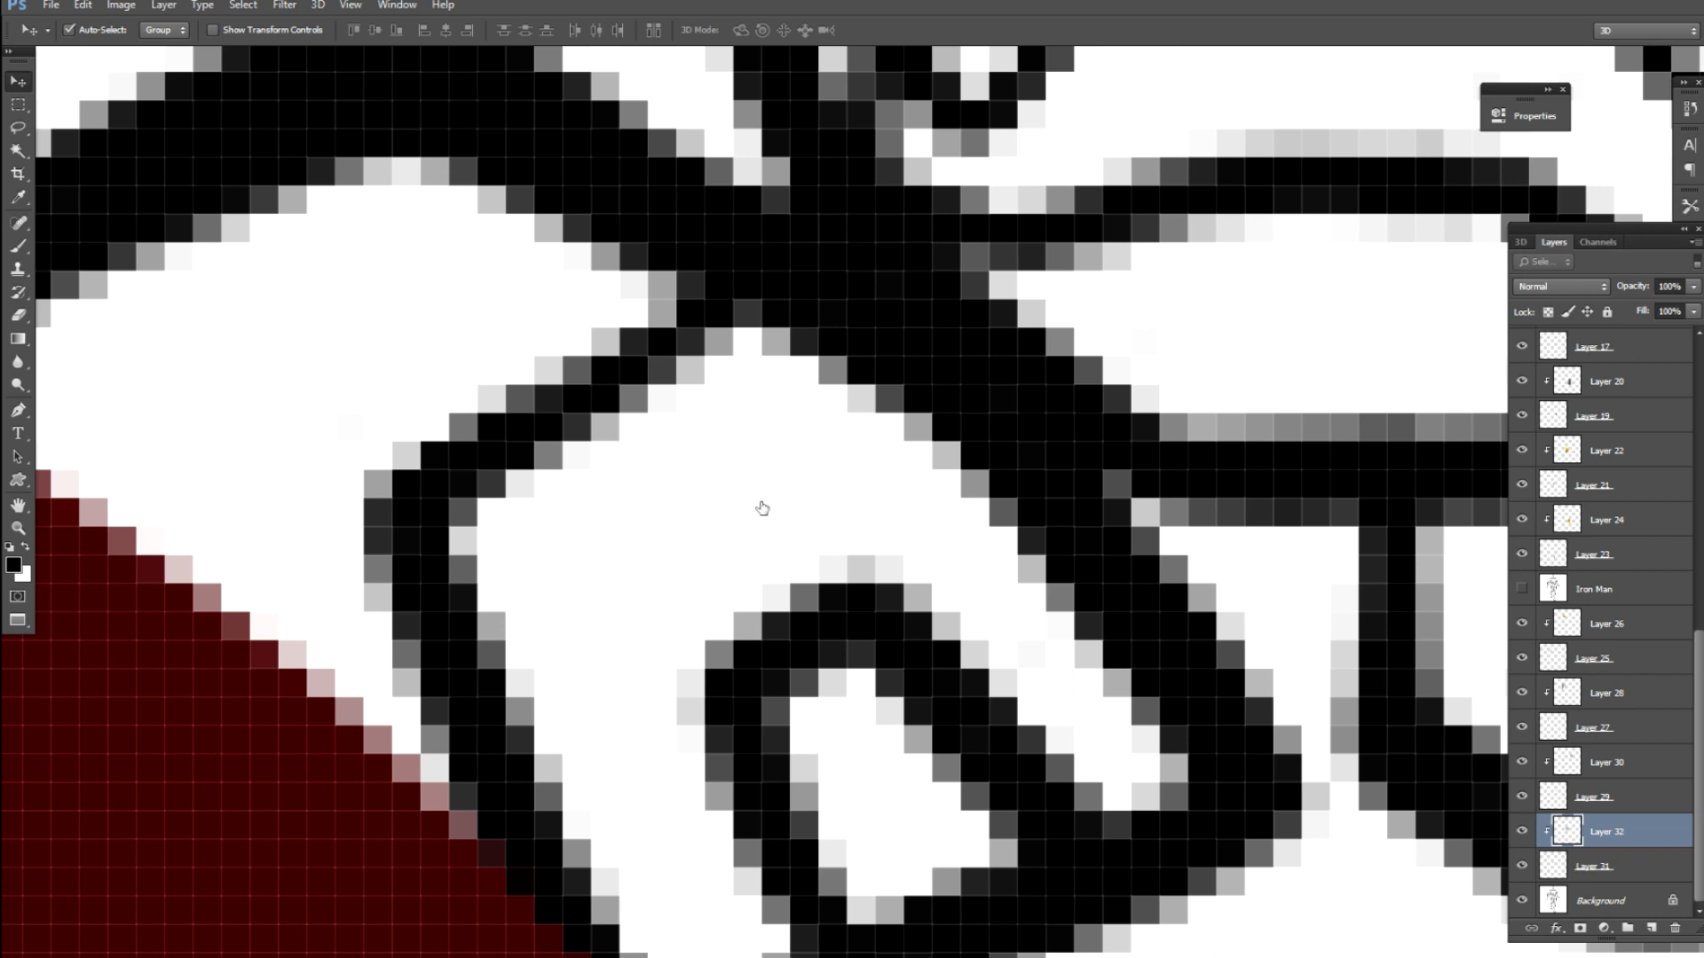
{"action": "key", "text": "p"}
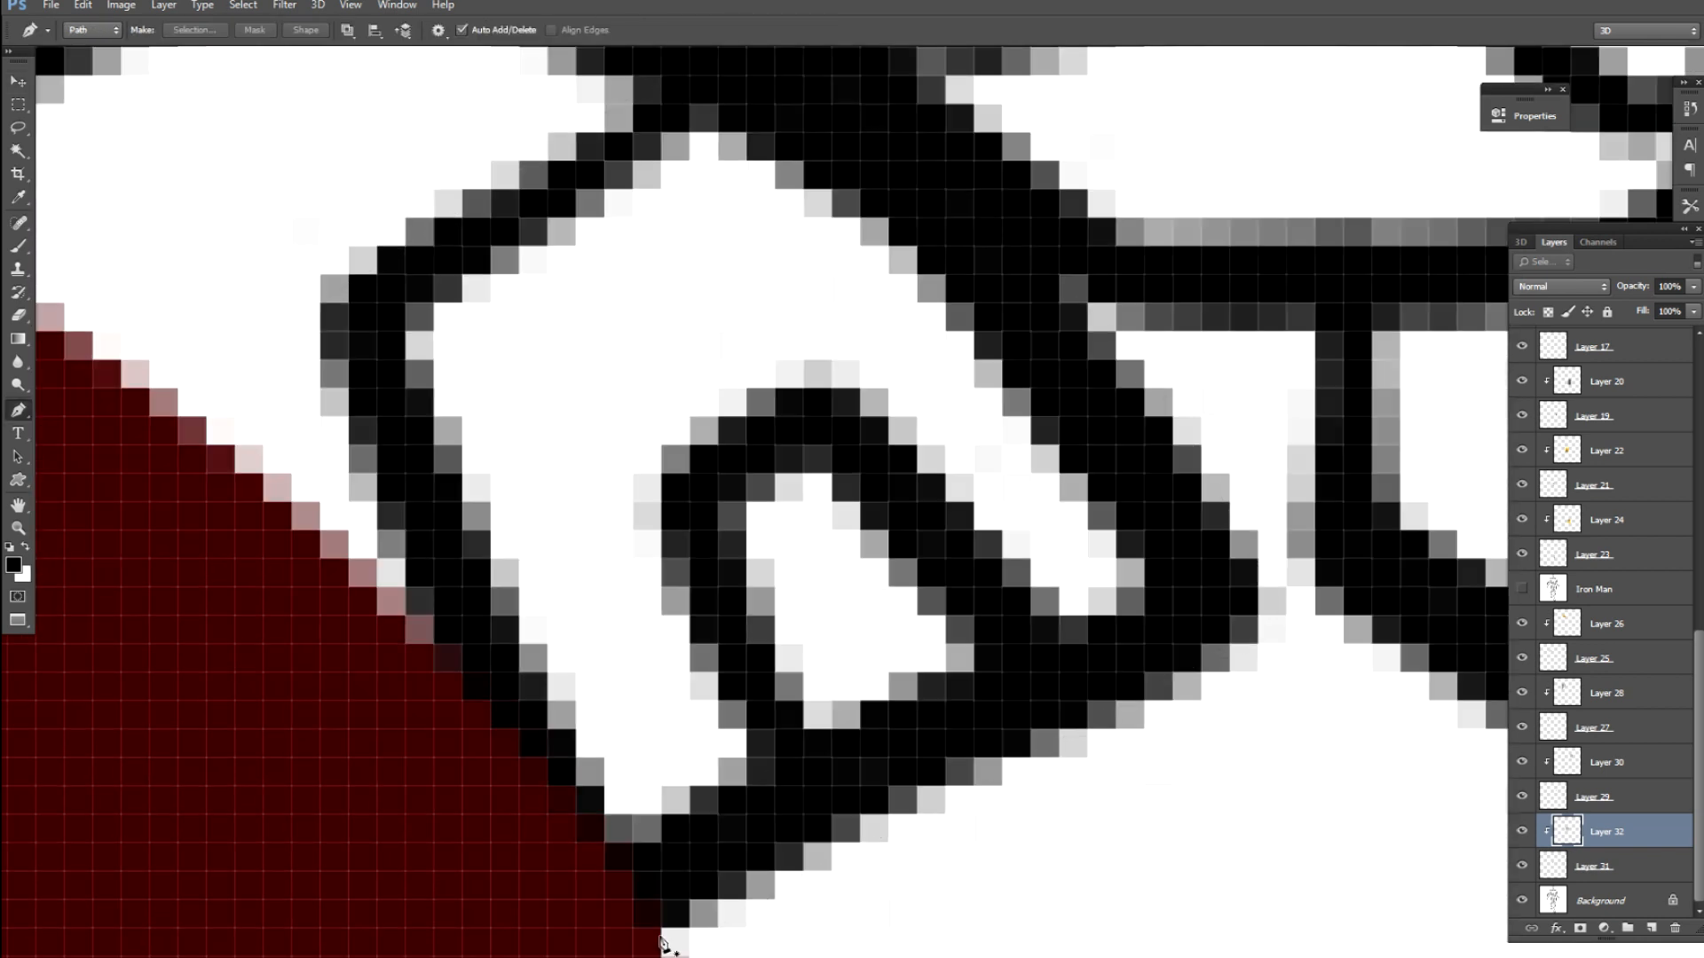
{"action": "left_click", "coordinate": [789, 825]}
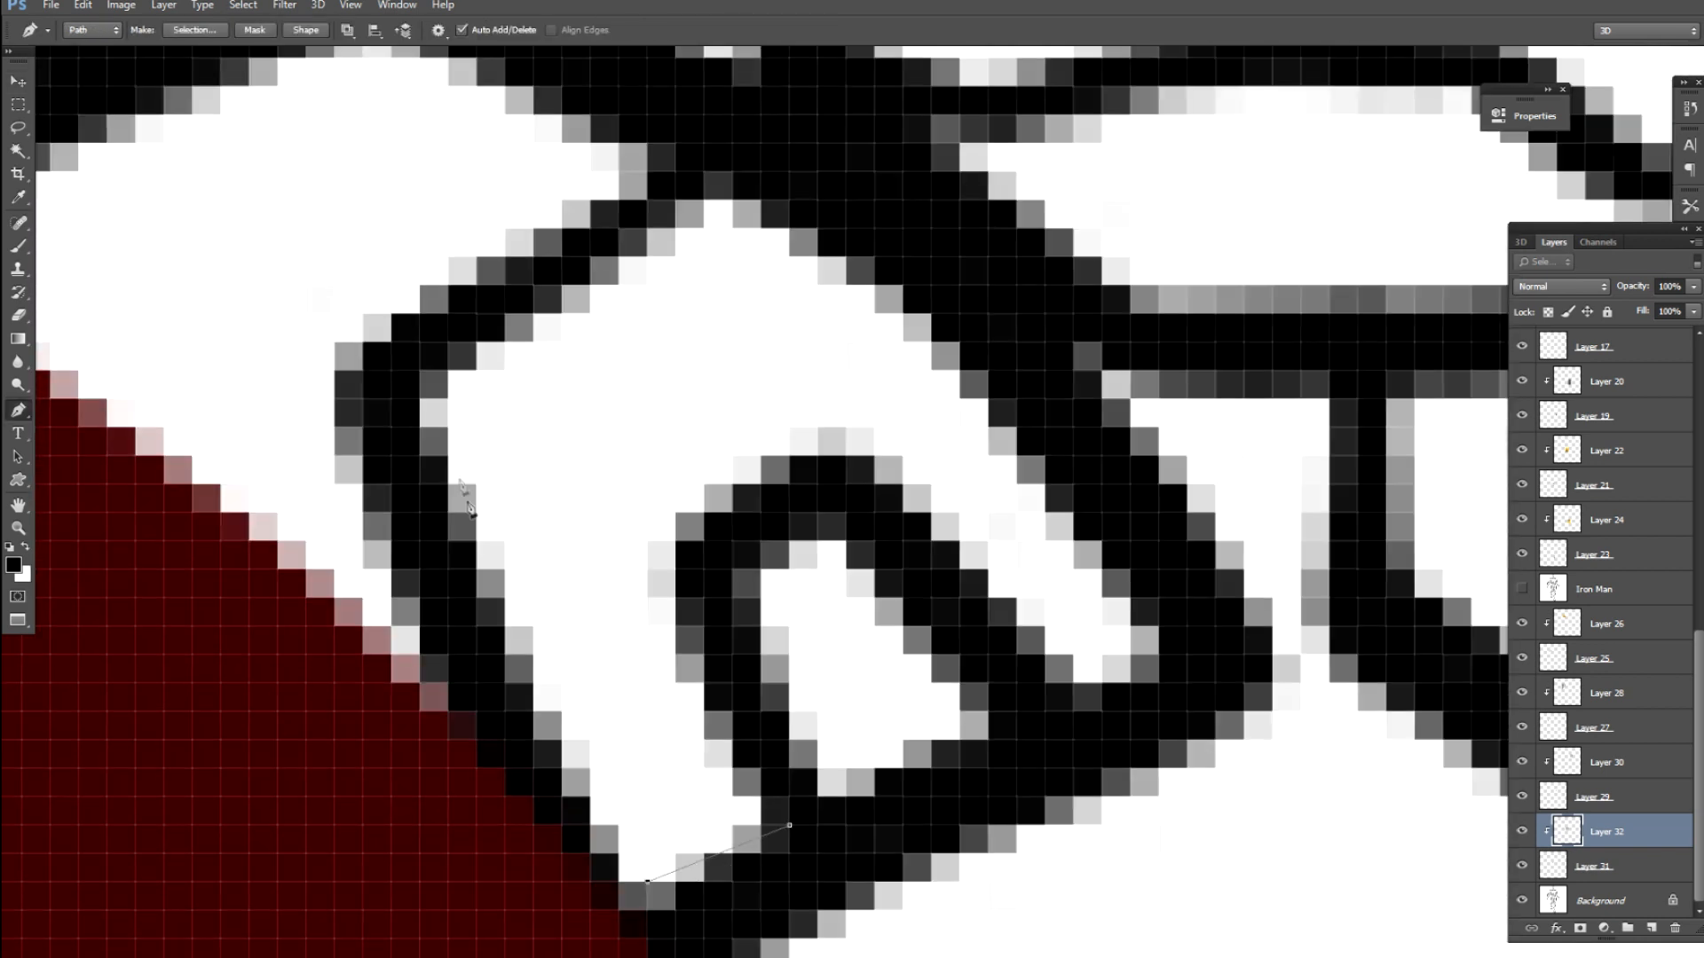
{"action": "left_click", "coordinate": [988, 257]}
{"action": "left_click", "coordinate": [704, 87]}
{"action": "left_click_drag", "start_coordinate": [705, 87], "coordinate": [902, 160]}
{"action": "left_click", "coordinate": [533, 416]}
{"action": "left_click_drag", "start_coordinate": [533, 587], "coordinate": [569, 649]}
{"action": "left_click", "coordinate": [618, 757]}
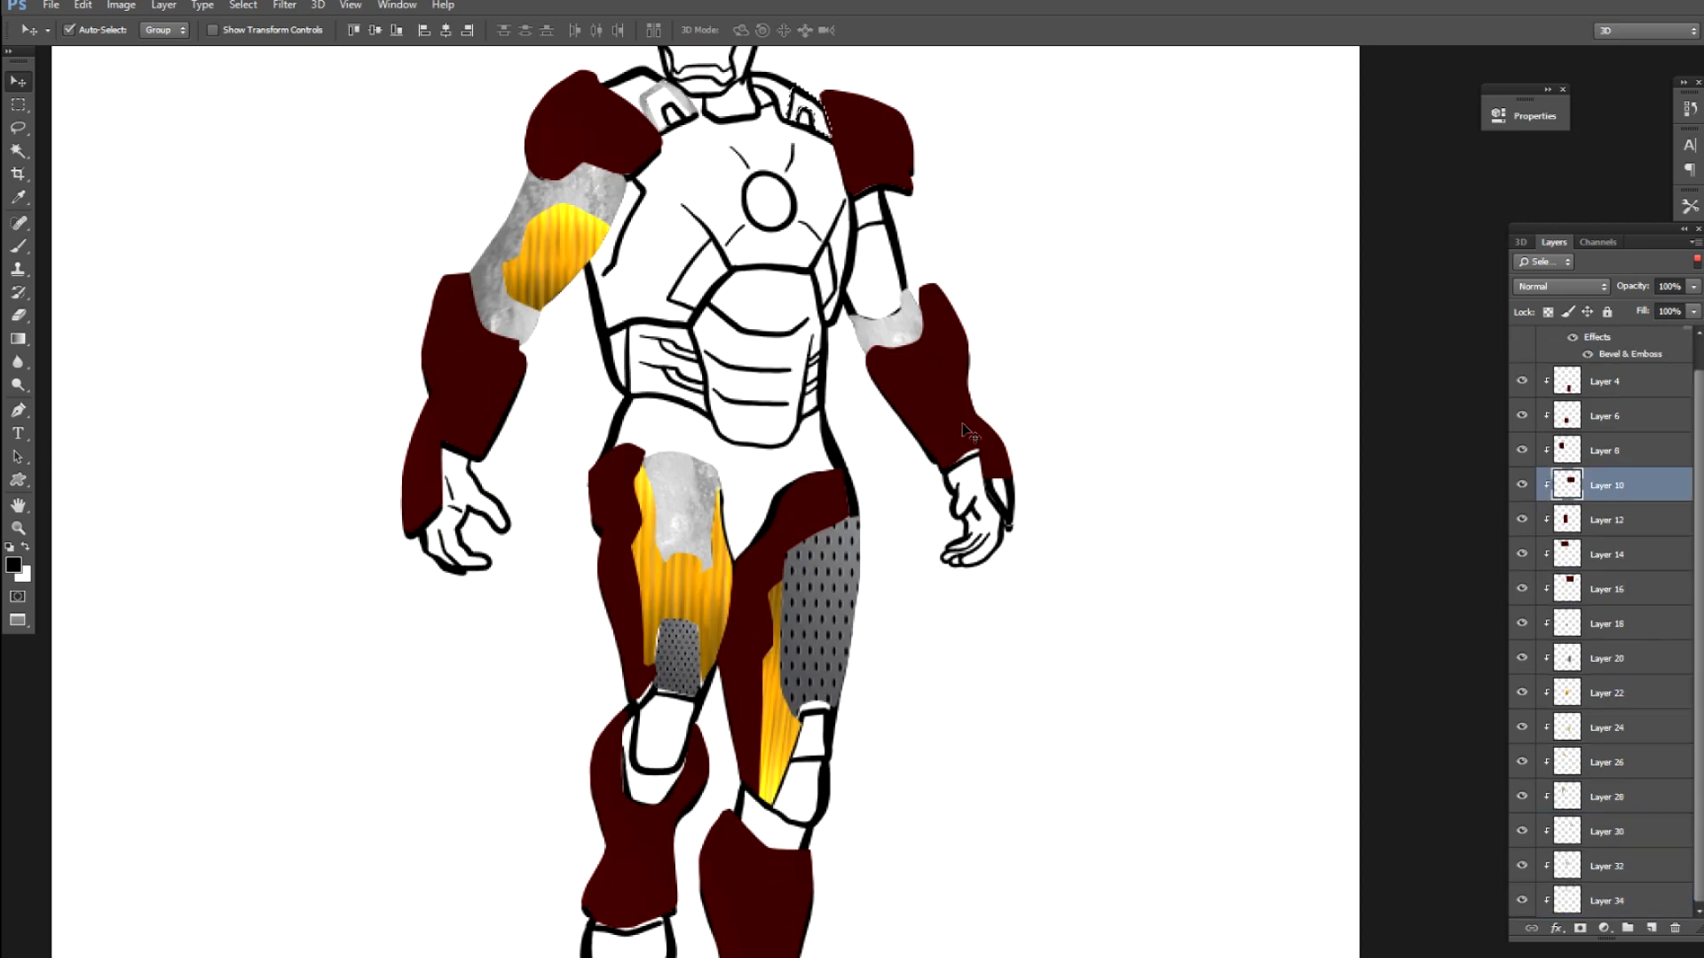
Step: Trace the band above the bent knee on the Background layer and fit a clipped grey metal texture over it
{"action": "left_click", "coordinate": [816, 741]}
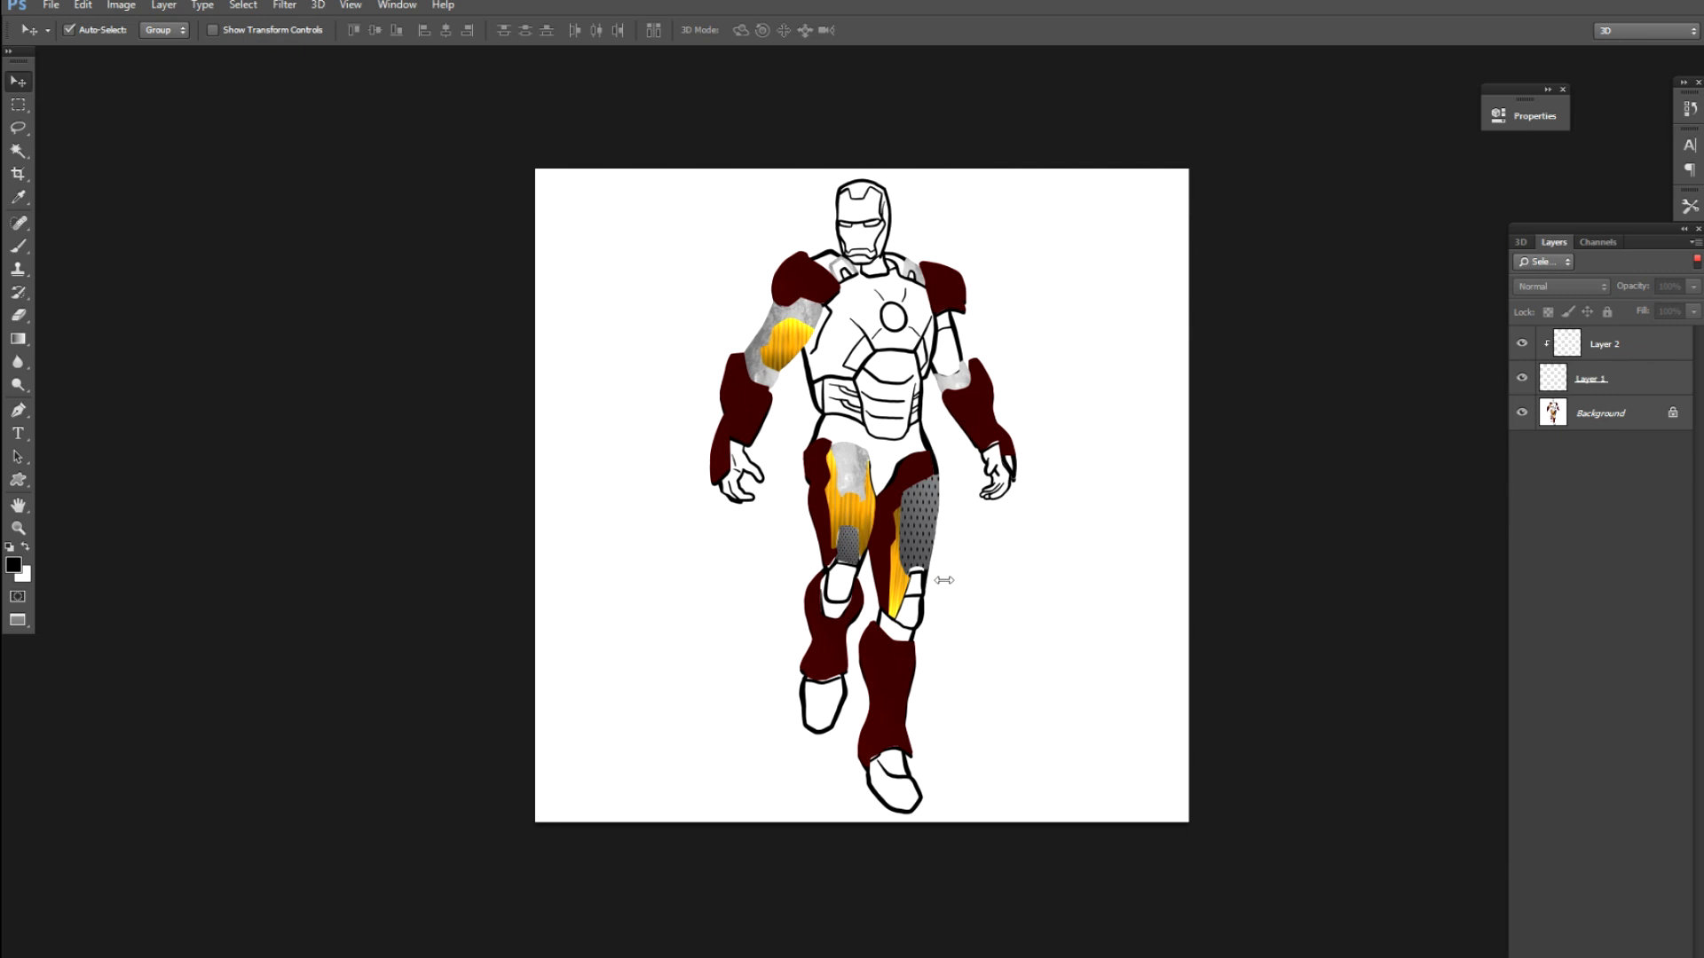
{"action": "scroll", "coordinate": [919, 607], "scroll_direction": "up", "scroll_amount": 8}
{"action": "key", "text": "p"}
{"action": "left_click", "coordinate": [1600, 413]}
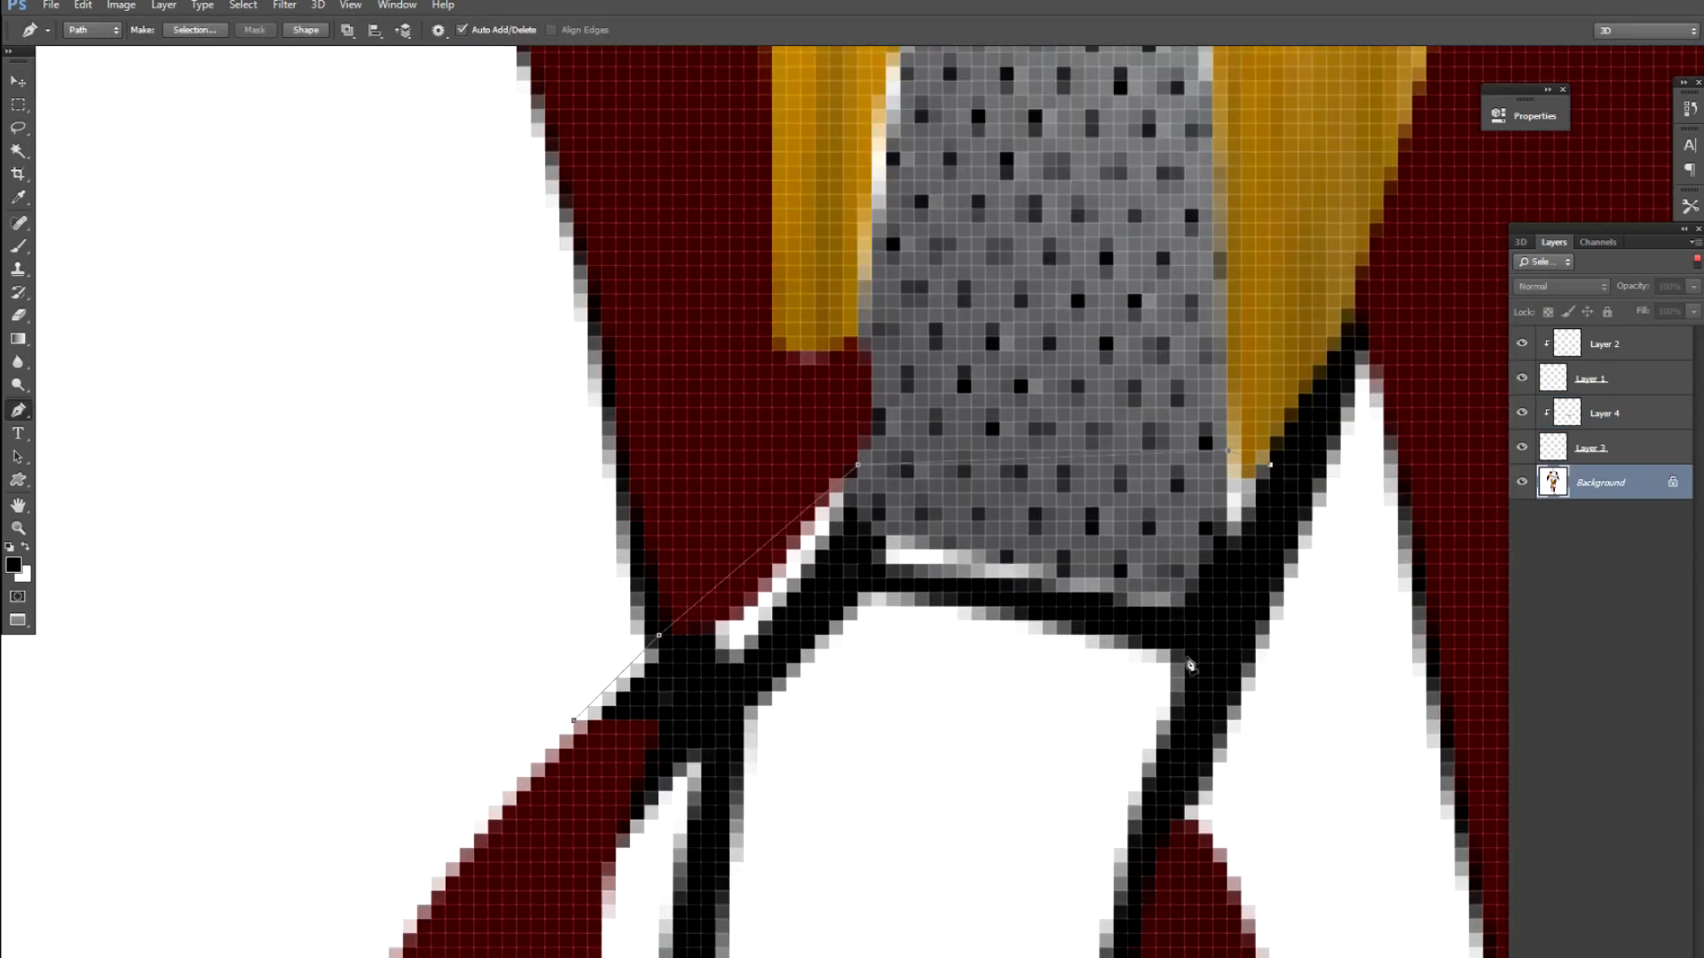
{"action": "left_click", "coordinate": [1185, 677]}
{"action": "left_click", "coordinate": [872, 621]}
{"action": "left_click_drag", "start_coordinate": [636, 839], "coordinate": [788, 590]}
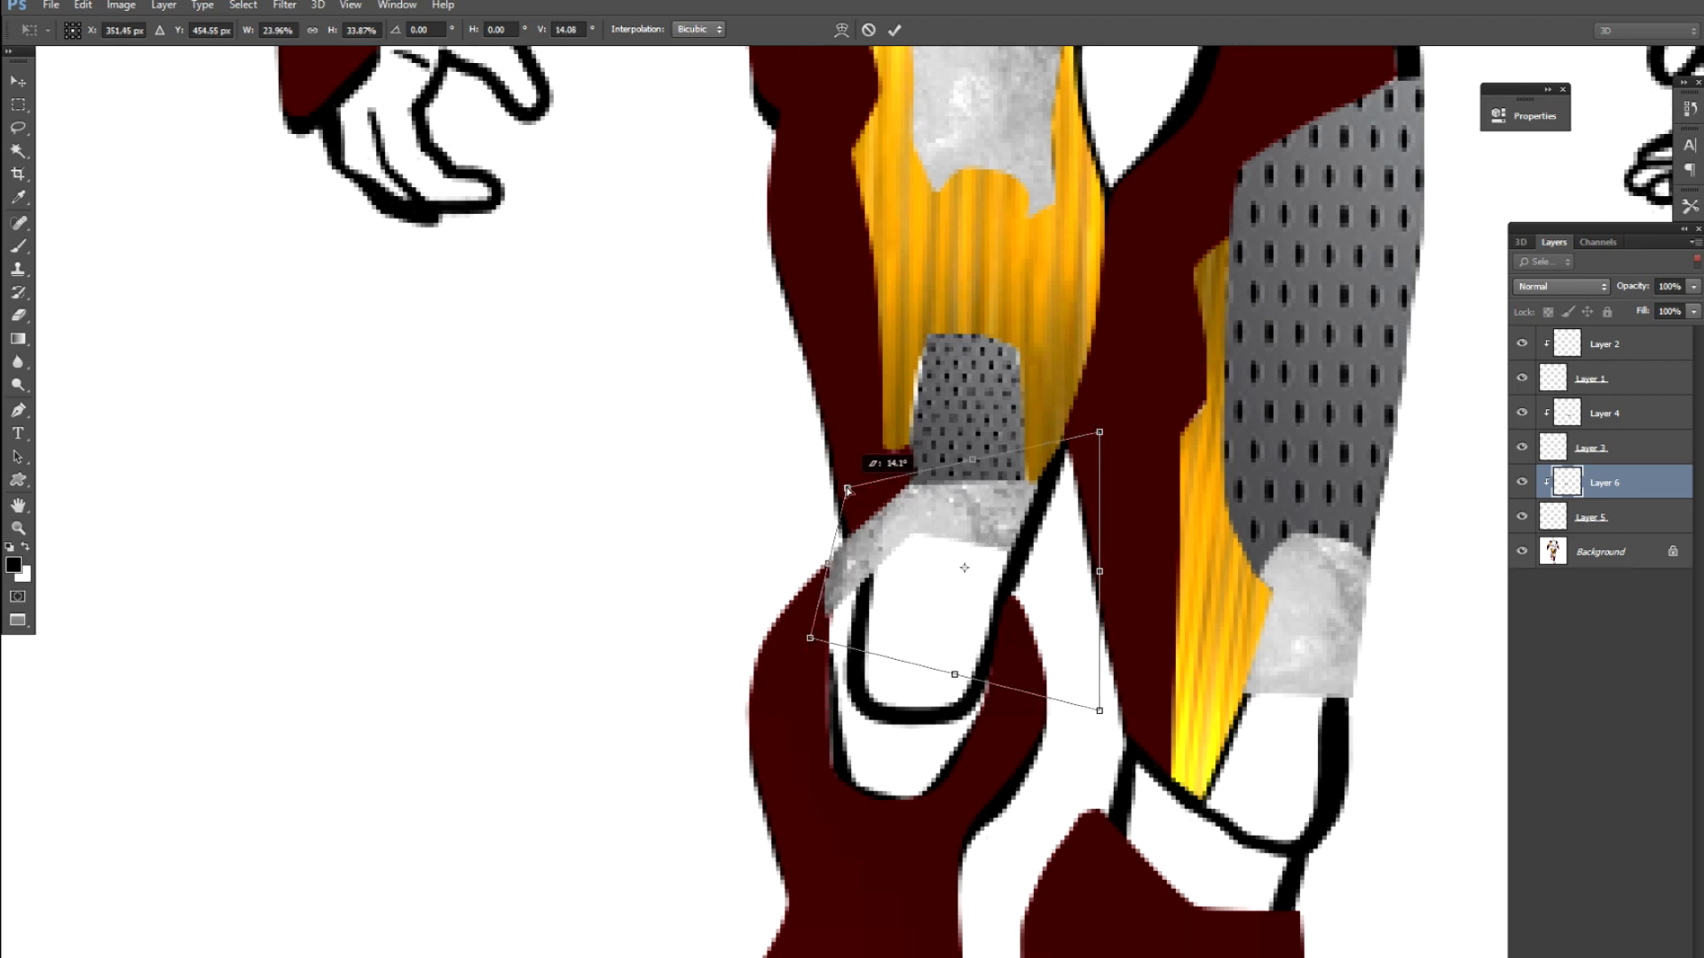
Step: Trace the bent leg's kneecap below the grey metal band with the Pen tool on the Background layer
{"action": "scroll", "coordinate": [510, 555], "scroll_direction": "down", "scroll_amount": 5}
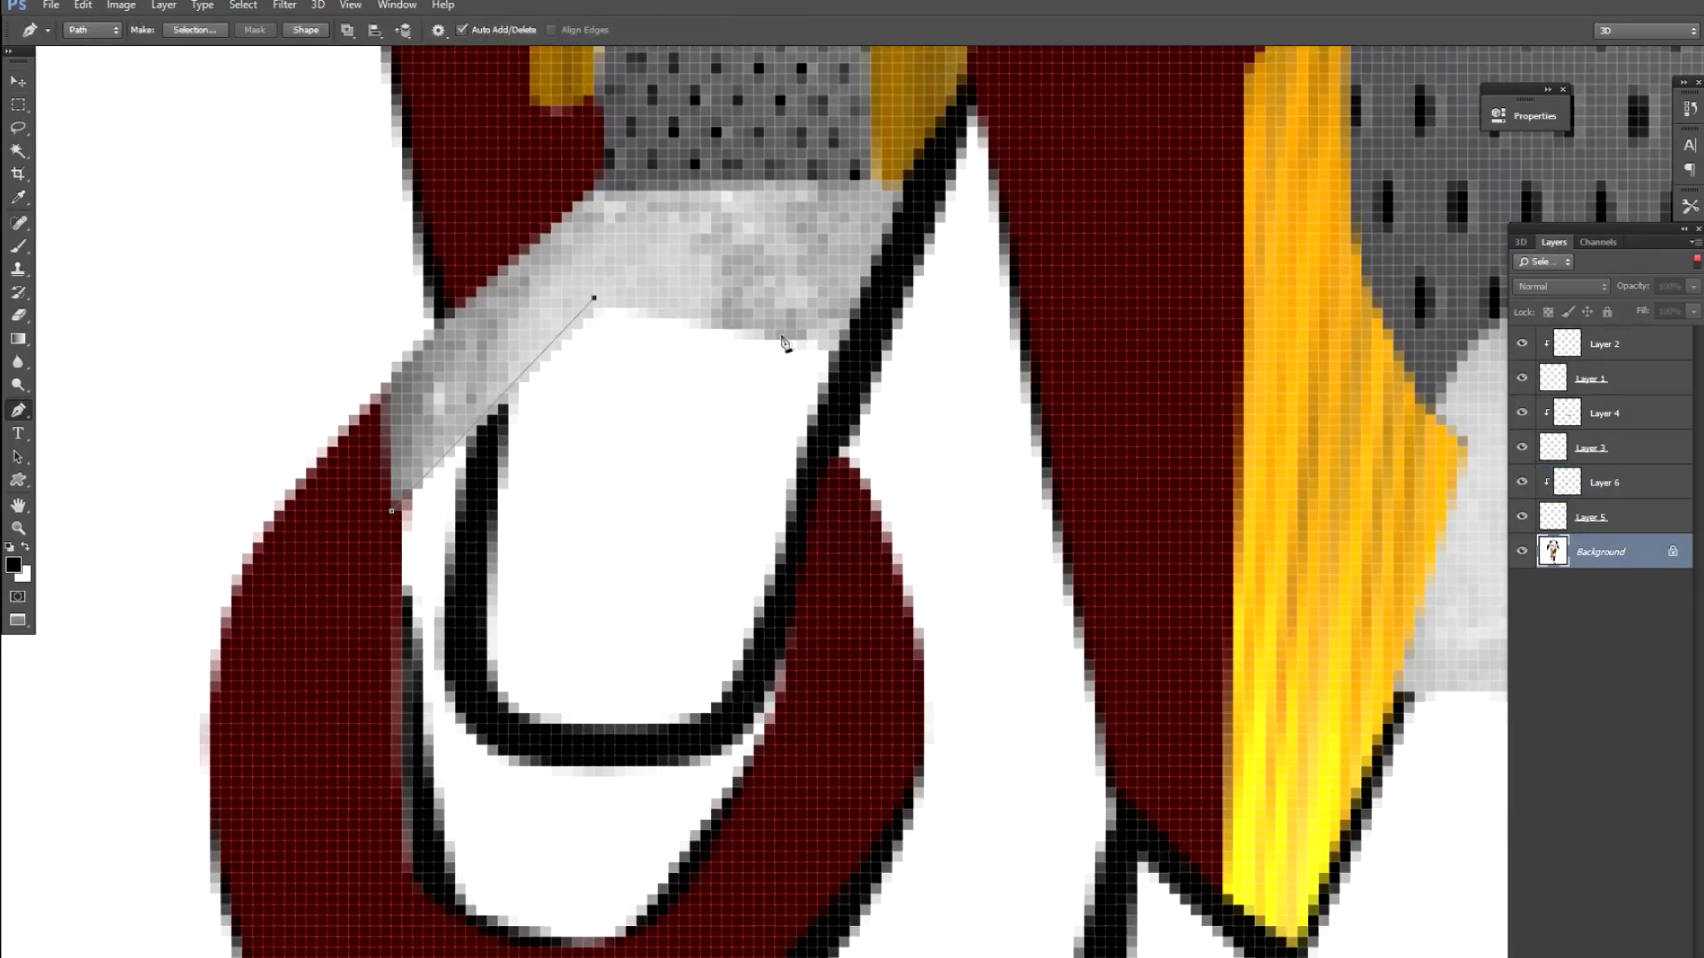
{"action": "scroll", "coordinate": [772, 761], "scroll_direction": "down", "scroll_amount": 5}
{"action": "left_click", "coordinate": [708, 637]}
{"action": "left_click_drag", "start_coordinate": [570, 669], "coordinate": [616, 679]}
{"action": "left_click_drag", "start_coordinate": [442, 594], "coordinate": [434, 552]}
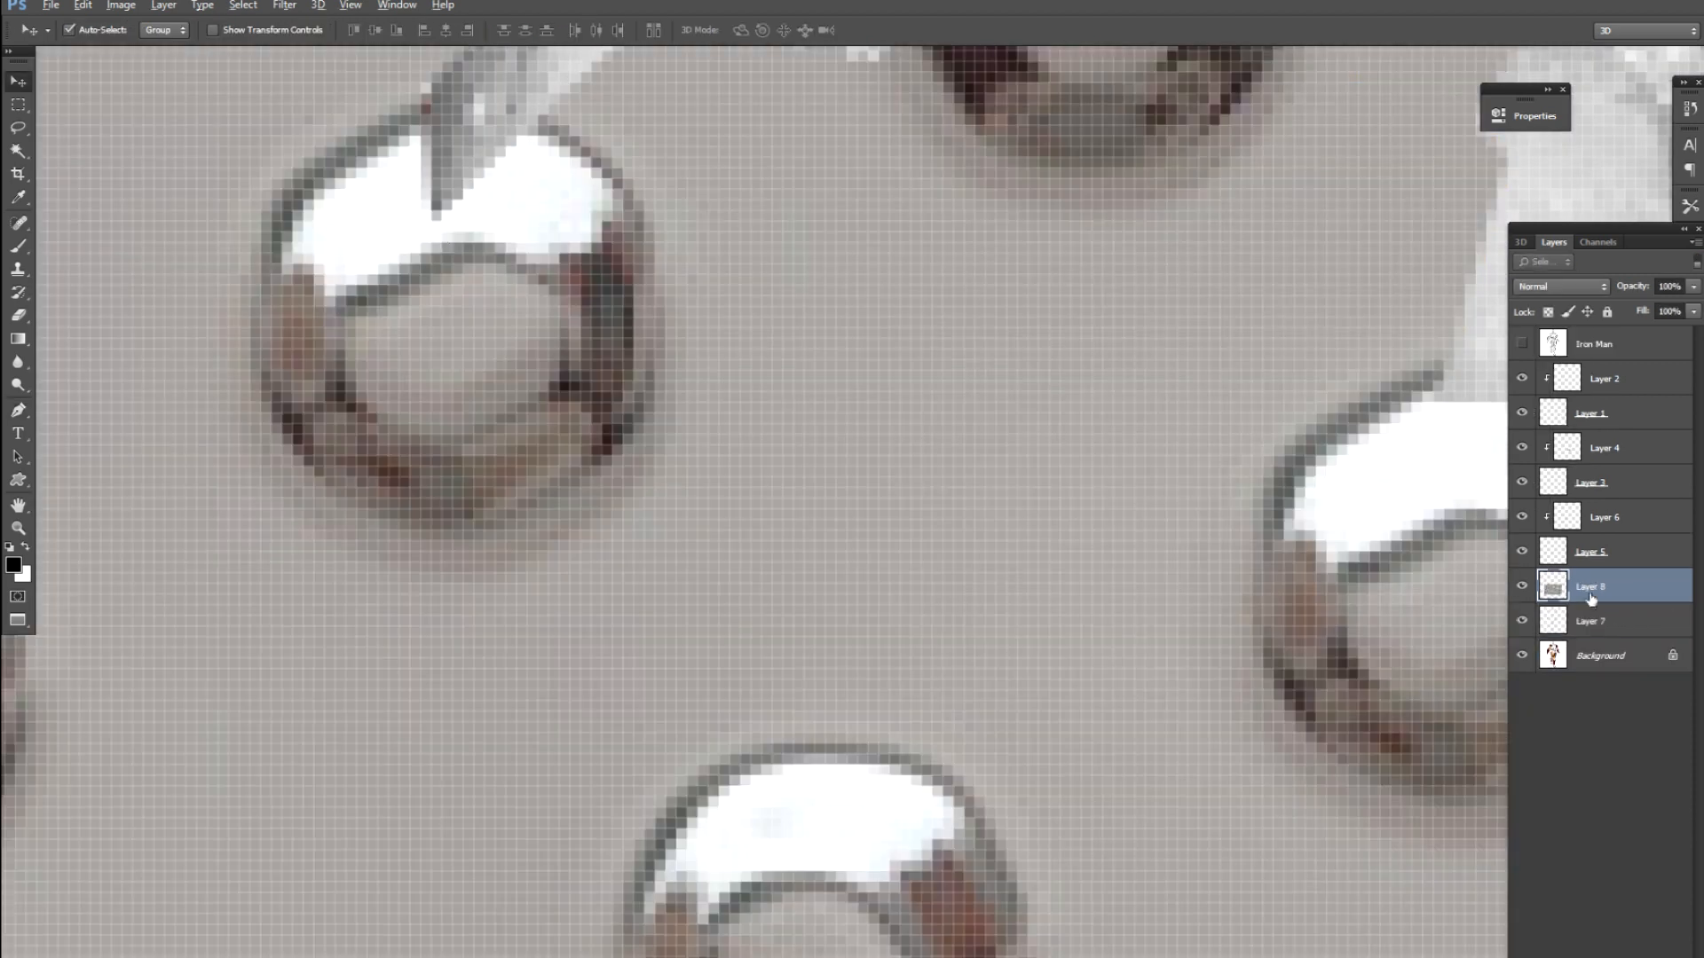
Step: Clip the studded metal texture to the bent leg's kneecap shape, scaled to 19.23% and rotated -90 degrees
{"action": "key", "text": "ctrl+alt+g"}
{"action": "scroll", "coordinate": [1012, 532], "scroll_direction": "down", "scroll_amount": 3}
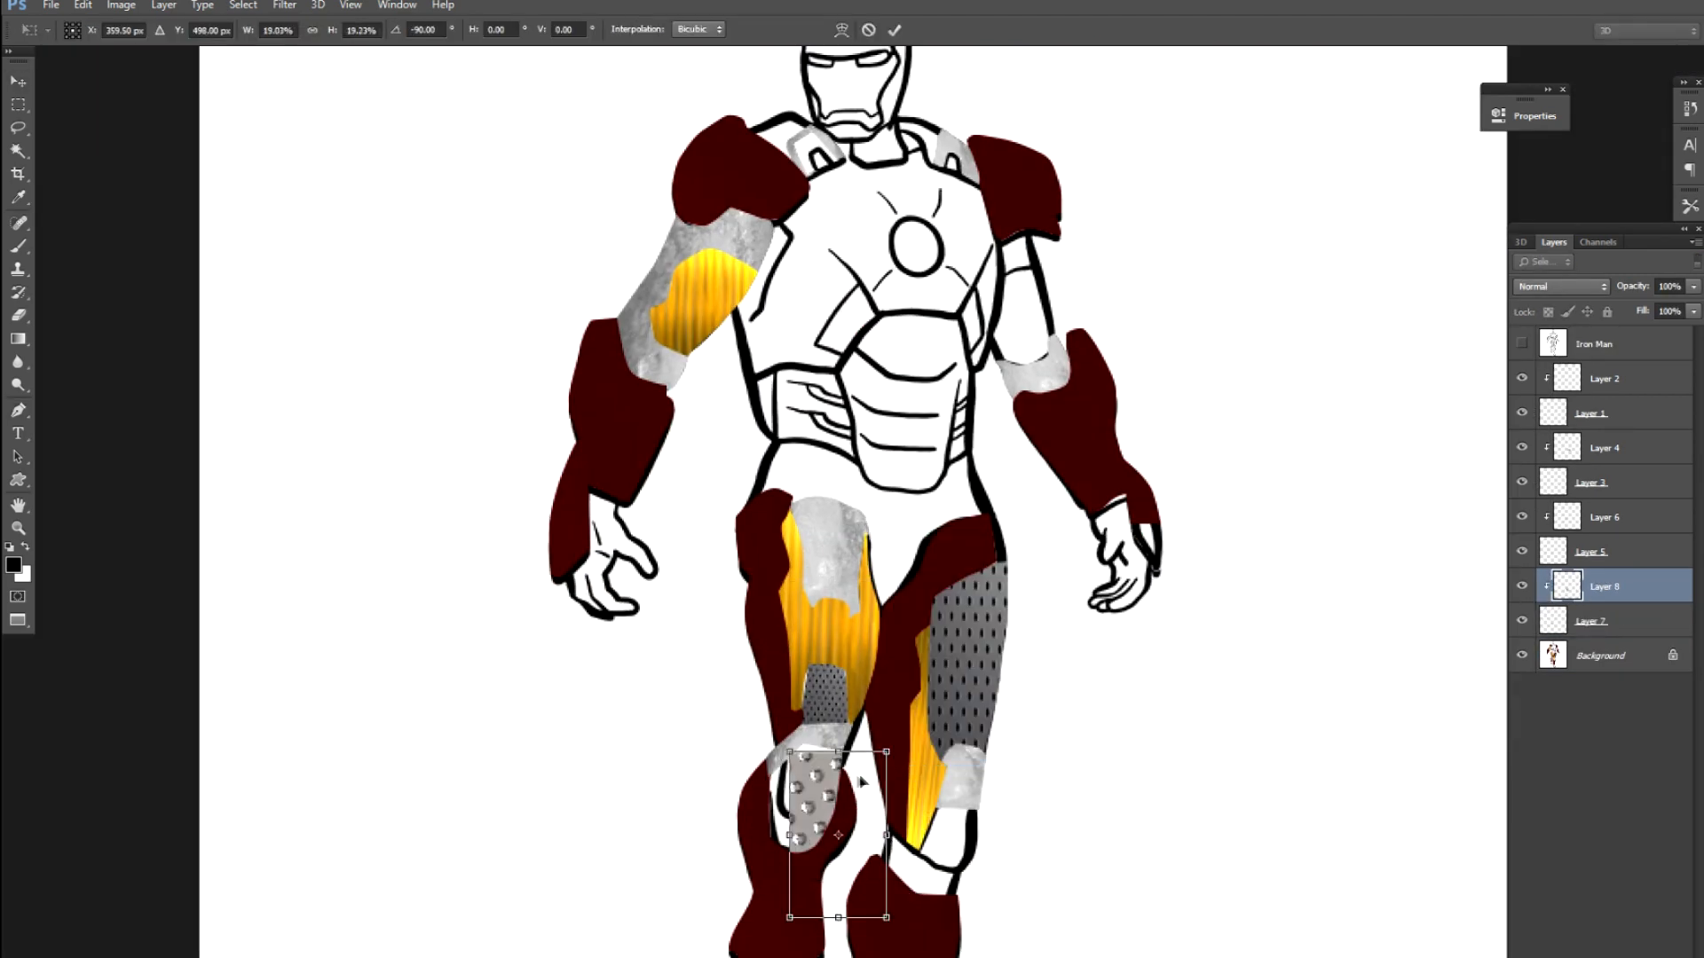
{"action": "key", "text": "Return"}
{"action": "scroll", "coordinate": [822, 809], "scroll_direction": "up", "scroll_amount": 5}
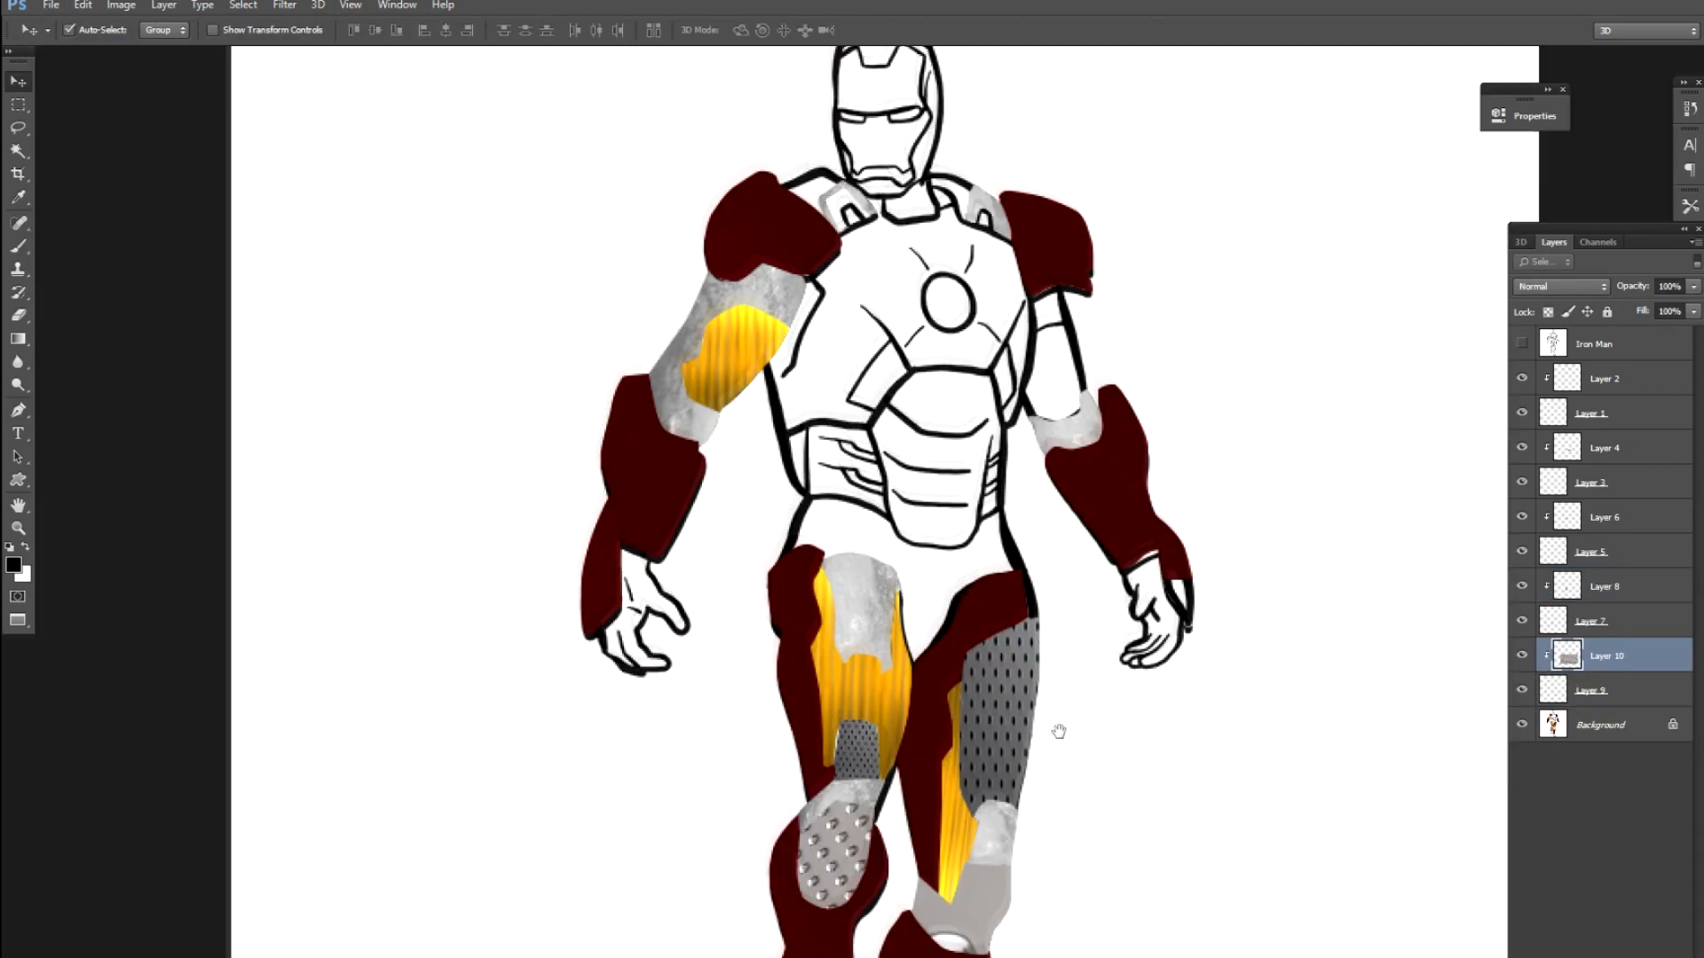
Step: Transform the clipped studded texture to 16.46% width and 21.76% height over the straight leg's knee panel
{"action": "key", "text": "ctrl+t"}
{"action": "left_click_drag", "start_coordinate": [1018, 787], "coordinate": [929, 834]}
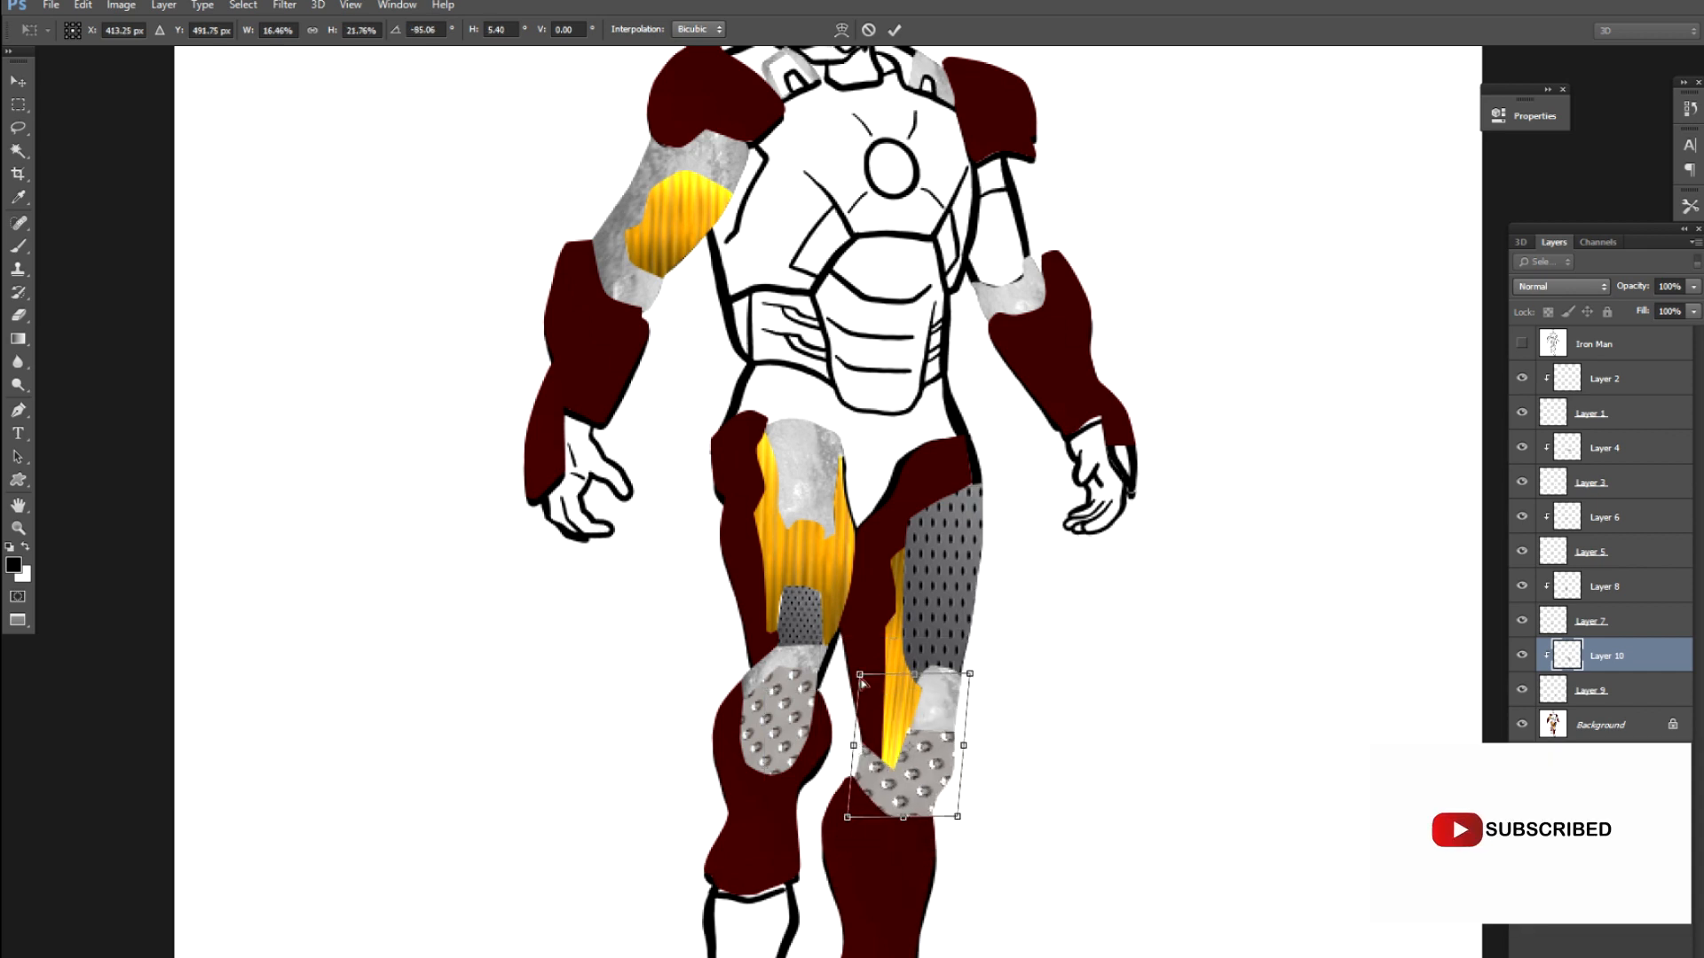
{"action": "scroll", "coordinate": [940, 874], "scroll_direction": "up", "scroll_amount": 2}
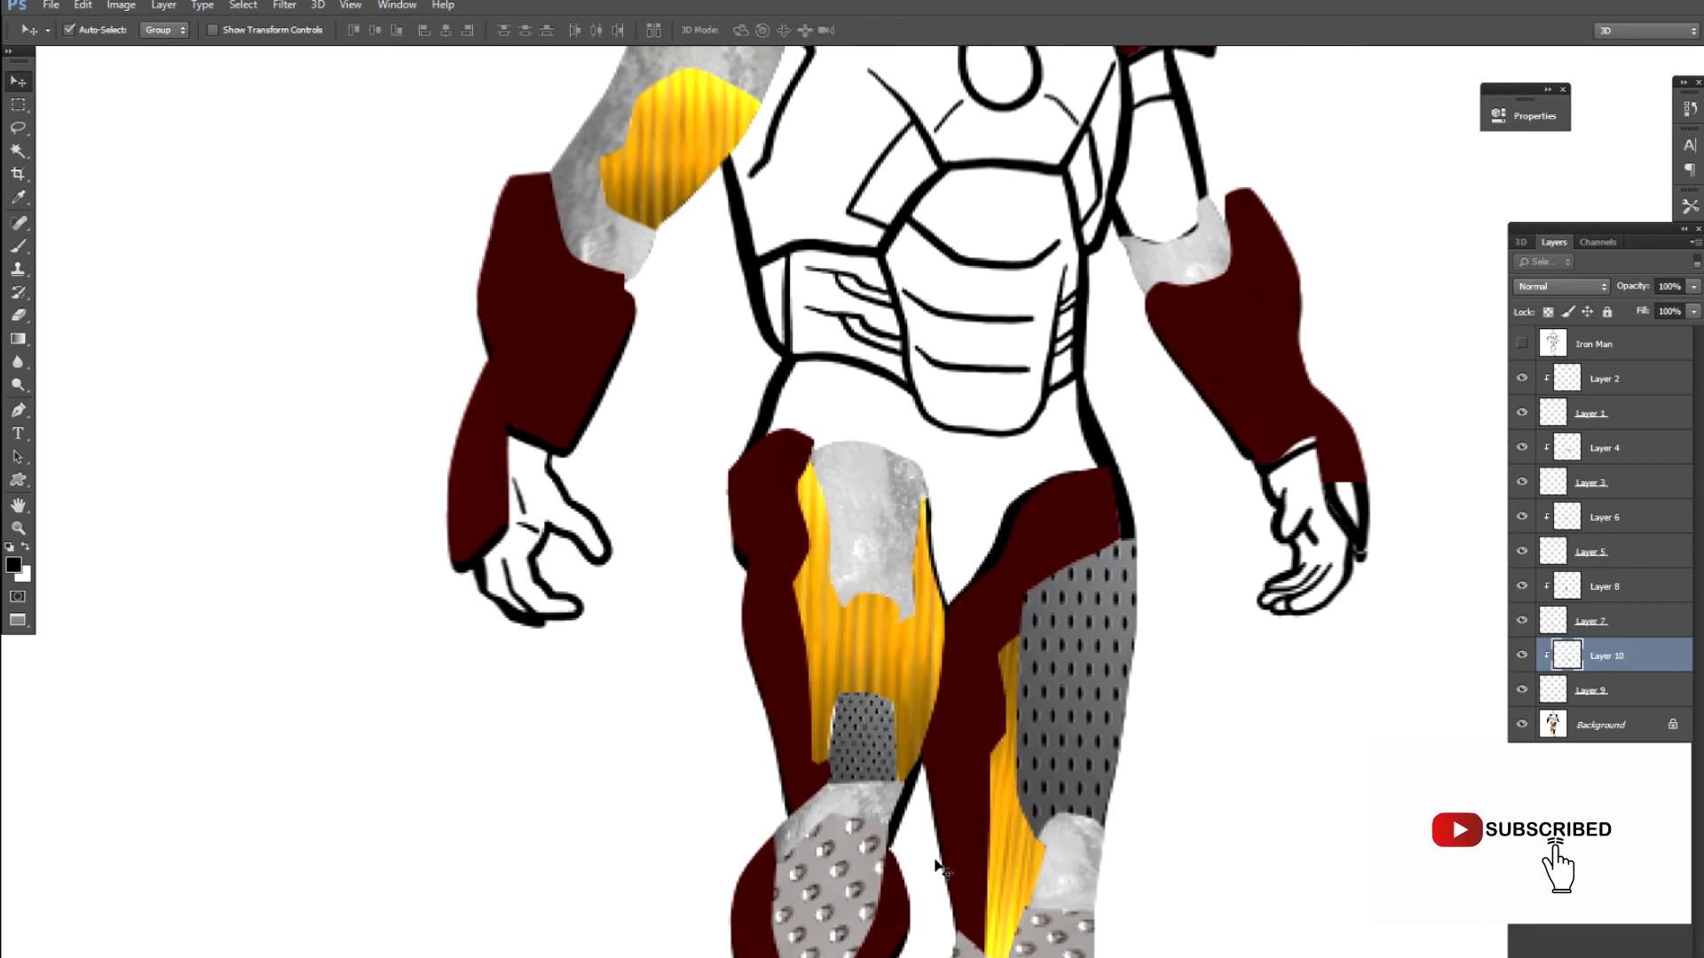
Step: Delete the studded and grey metal texture layers from the knee panels, keeping the traced shape layers
{"action": "scroll", "coordinate": [941, 874], "scroll_direction": "down", "scroll_amount": 4}
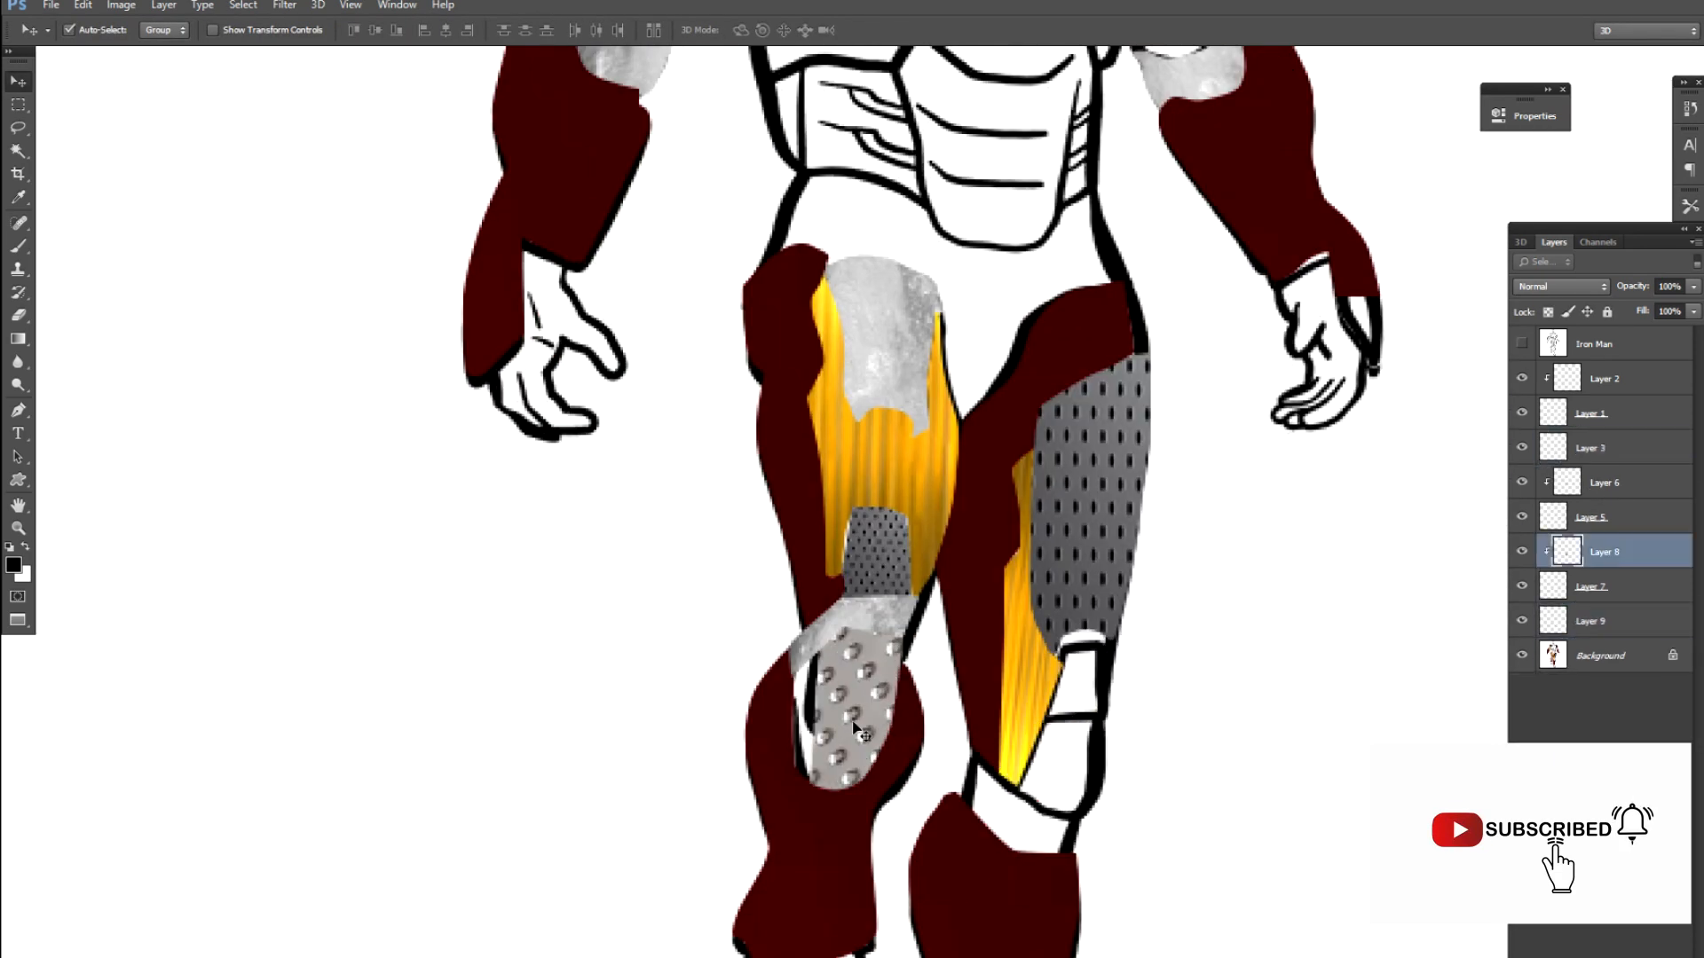
{"action": "key", "text": "Delete"}
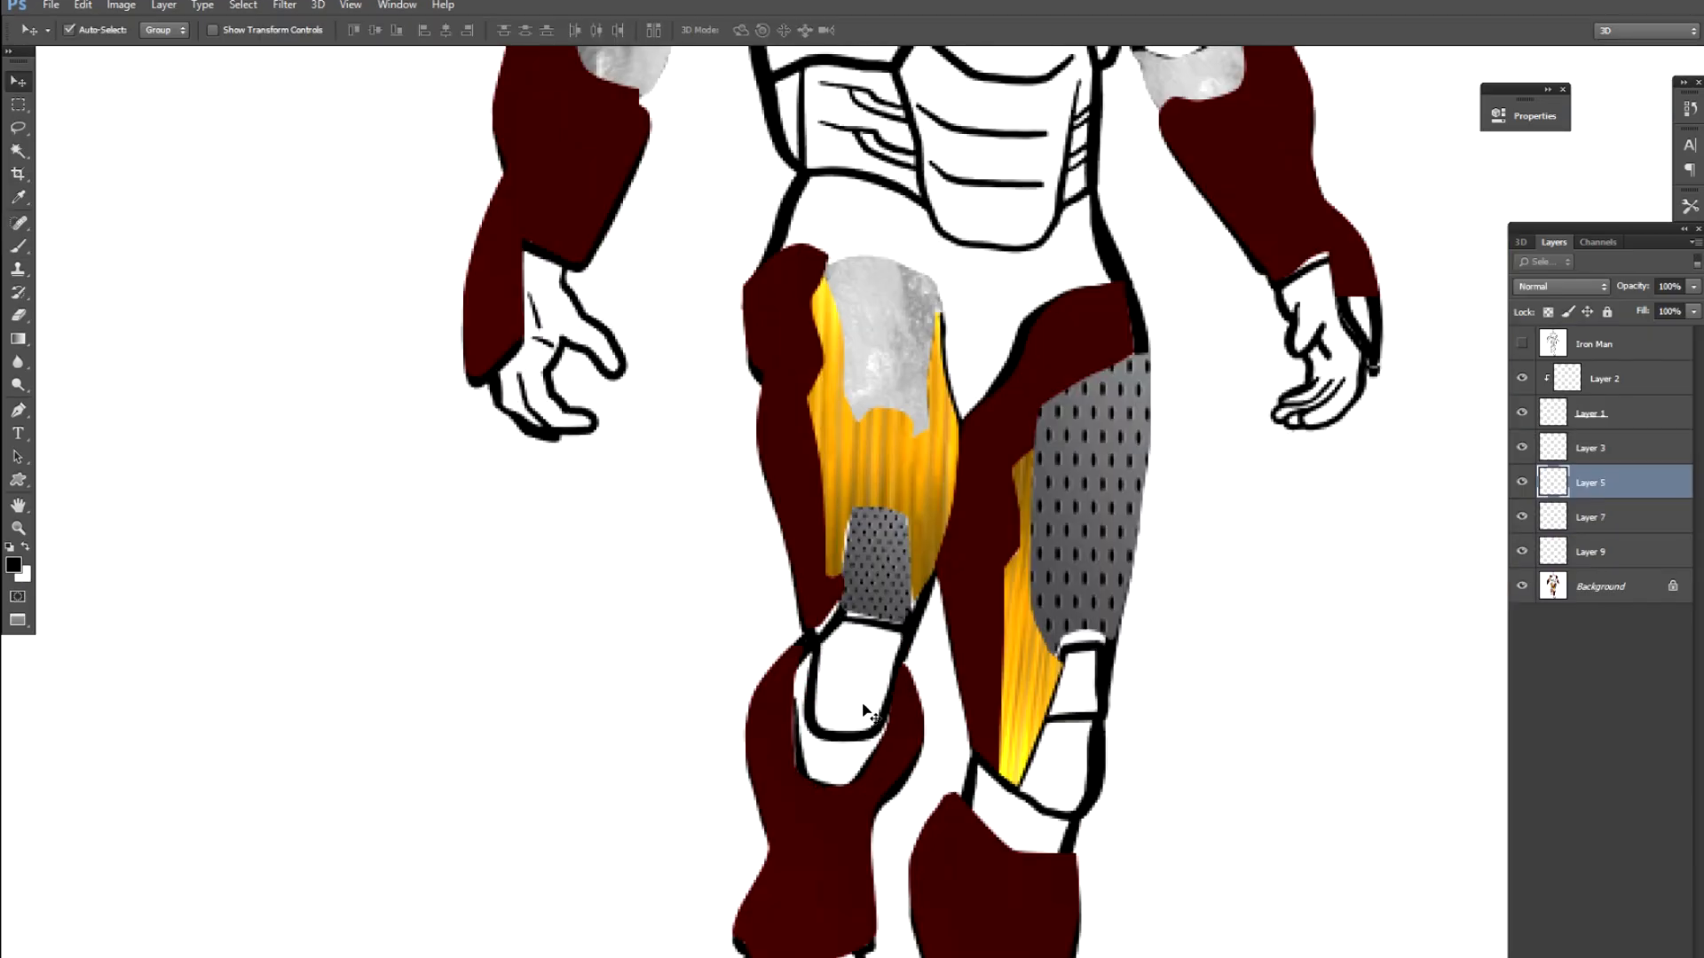
Step: Try a bright red texture on the bent knee's Layer 7 shape and replace it with a clipped dark red one
{"action": "key", "text": "ctrl+v"}
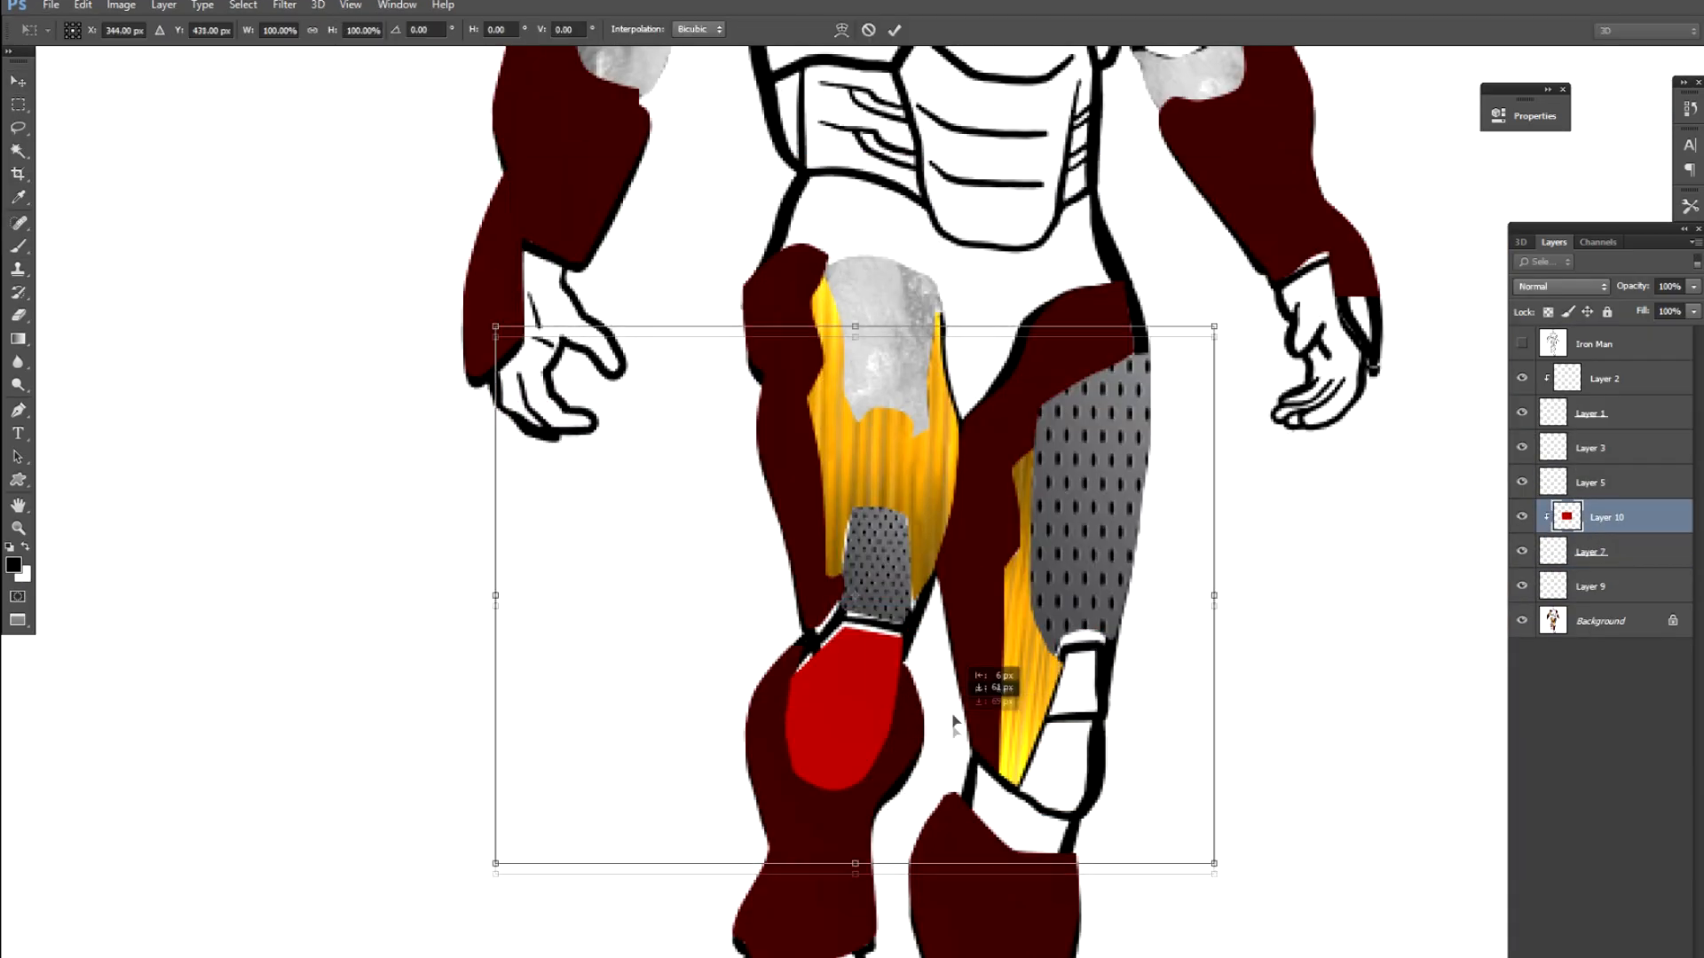
{"action": "left_click_drag", "start_coordinate": [981, 684], "coordinate": [924, 654]}
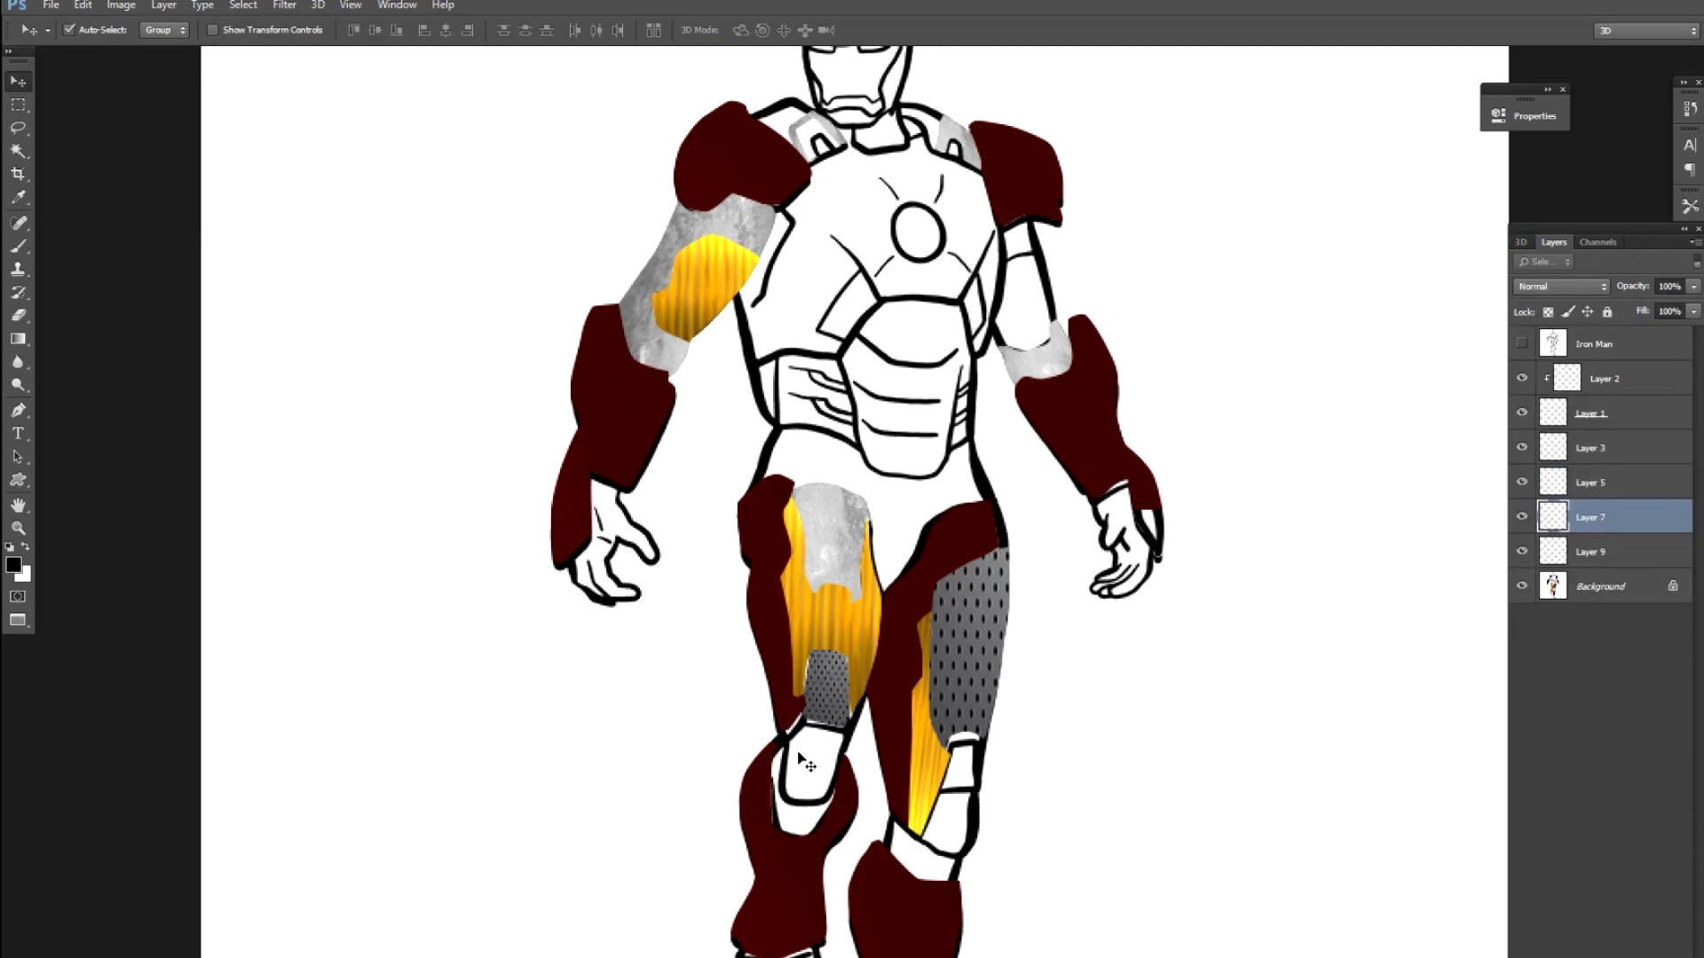
{"action": "key", "text": "ctrl+t"}
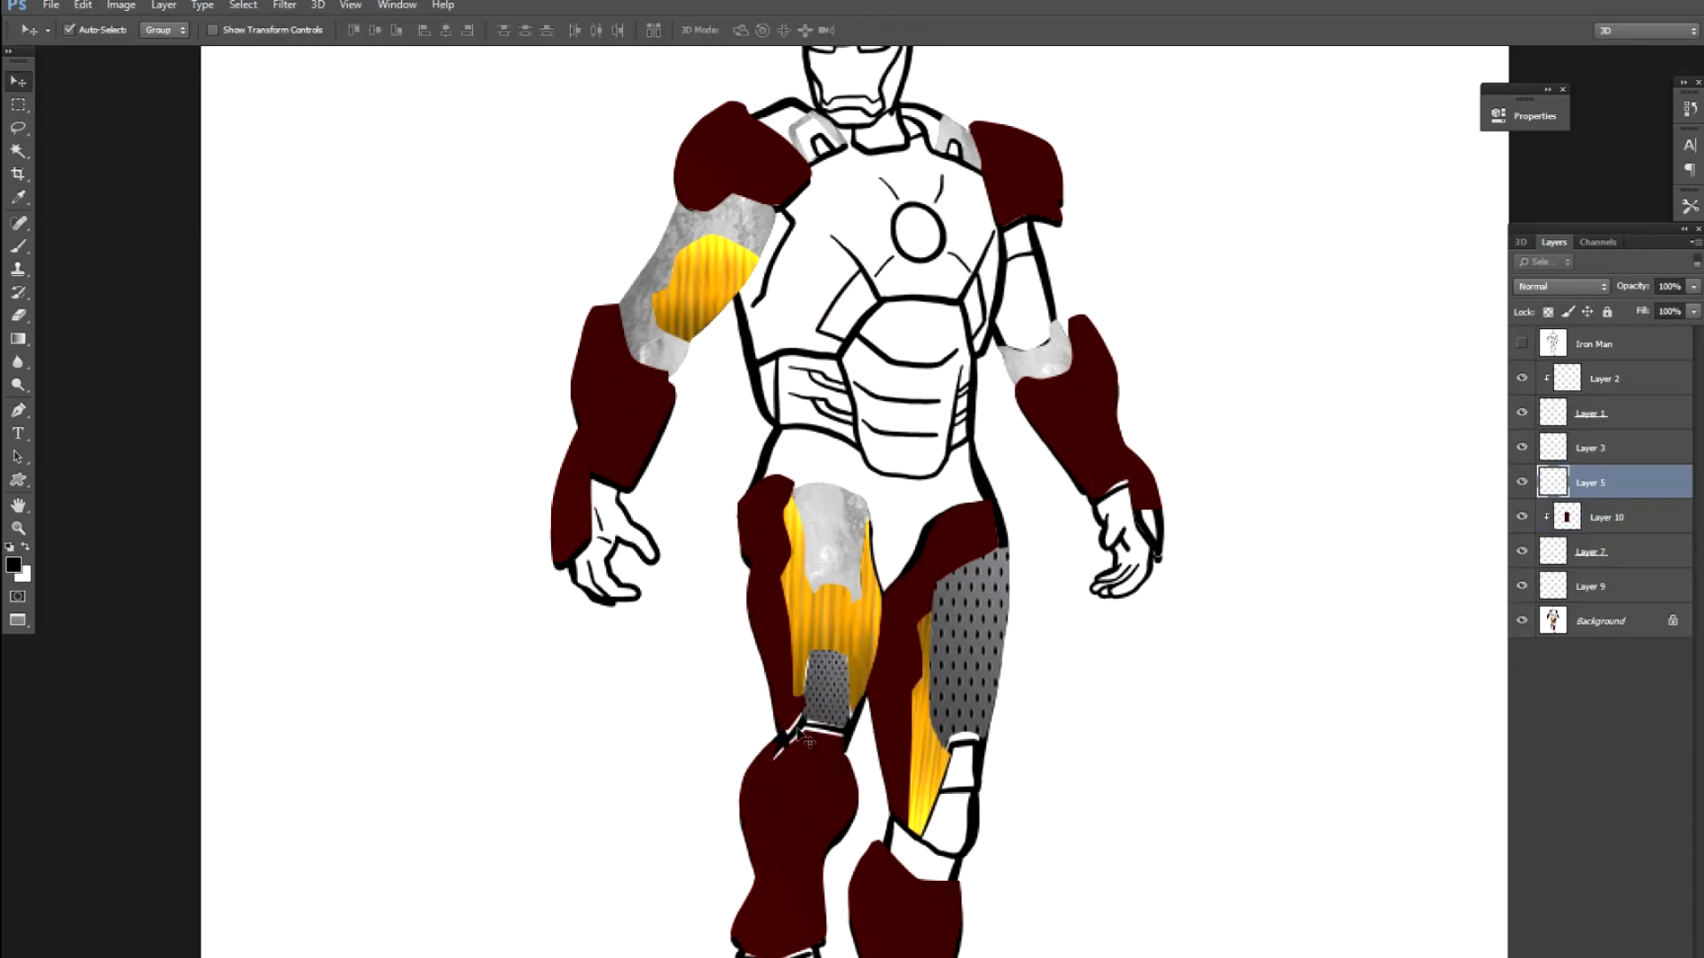
Step: Paste the dark red texture, clip it to the Layer 5 shape above the bent knee and fit it there
{"action": "key", "text": "ctrl+v"}
{"action": "key", "text": "ctrl+alt+g"}
{"action": "key", "text": "ctrl+t"}
{"action": "left_click_drag", "start_coordinate": [799, 733], "coordinate": [780, 767]}
{"action": "key", "text": "Return"}
{"action": "key", "text": "ctrl+minus"}
{"action": "key", "text": "ctrl+plus"}
{"action": "key", "text": "ctrl+plus"}
{"action": "key", "text": "ctrl+minus"}
{"action": "key", "text": "ctrl+minus"}
{"action": "key", "text": "ctrl+minus"}
{"action": "key", "text": "ctrl+plus"}
{"action": "key", "text": "ctrl+plus"}
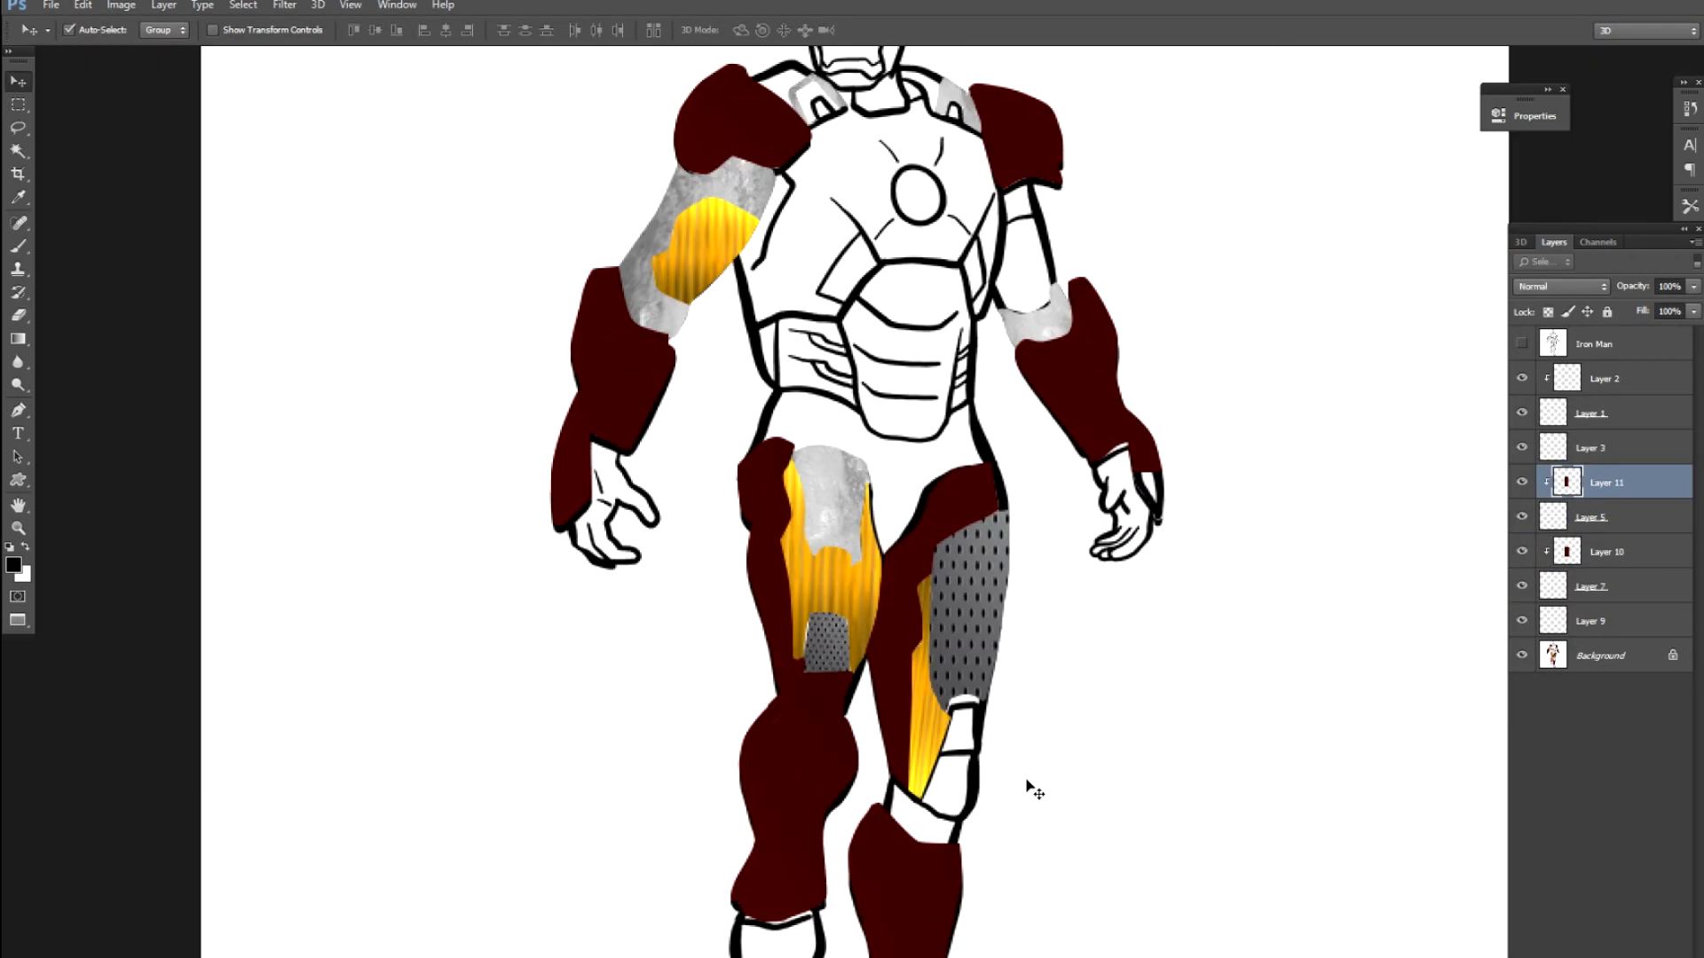
Step: With the Background layer active, trace the pelvis panel's upper edge along the waist and lowest abdominal plate with the Pen tool
{"action": "left_click", "coordinate": [830, 544]}
{"action": "key", "text": "ctrl+plus"}
{"action": "key", "text": "ctrl+plus"}
{"action": "key", "text": "ctrl+plus"}
{"action": "key", "text": "ctrl+plus"}
{"action": "key", "text": "ctrl+plus"}
{"action": "key", "text": "ctrl+plus"}
{"action": "key", "text": "ctrl+plus"}
{"action": "left_click_drag", "start_coordinate": [439, 277], "coordinate": [564, 559]}
{"action": "key", "text": "p"}
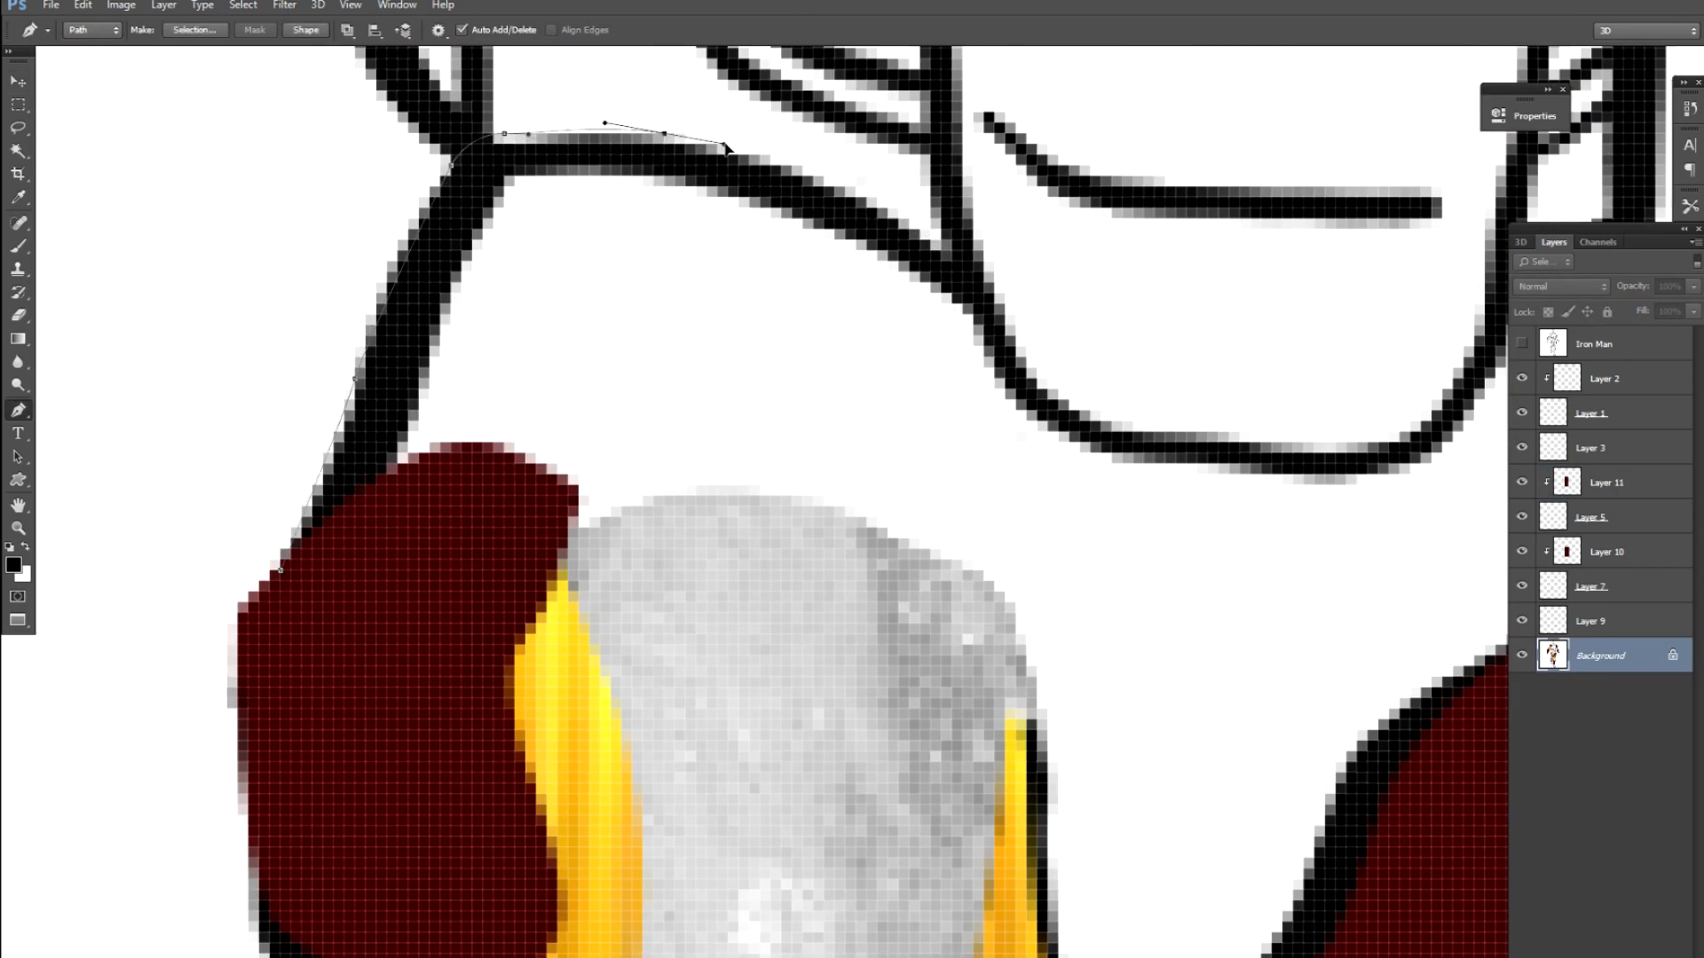
{"action": "left_click_drag", "start_coordinate": [866, 197], "coordinate": [905, 226]}
{"action": "left_click_drag", "start_coordinate": [973, 272], "coordinate": [990, 280]}
{"action": "left_click_drag", "start_coordinate": [1043, 382], "coordinate": [677, 399]}
{"action": "left_click", "coordinate": [1243, 239]}
{"action": "left_click_drag", "start_coordinate": [1199, 163], "coordinate": [1245, 263]}
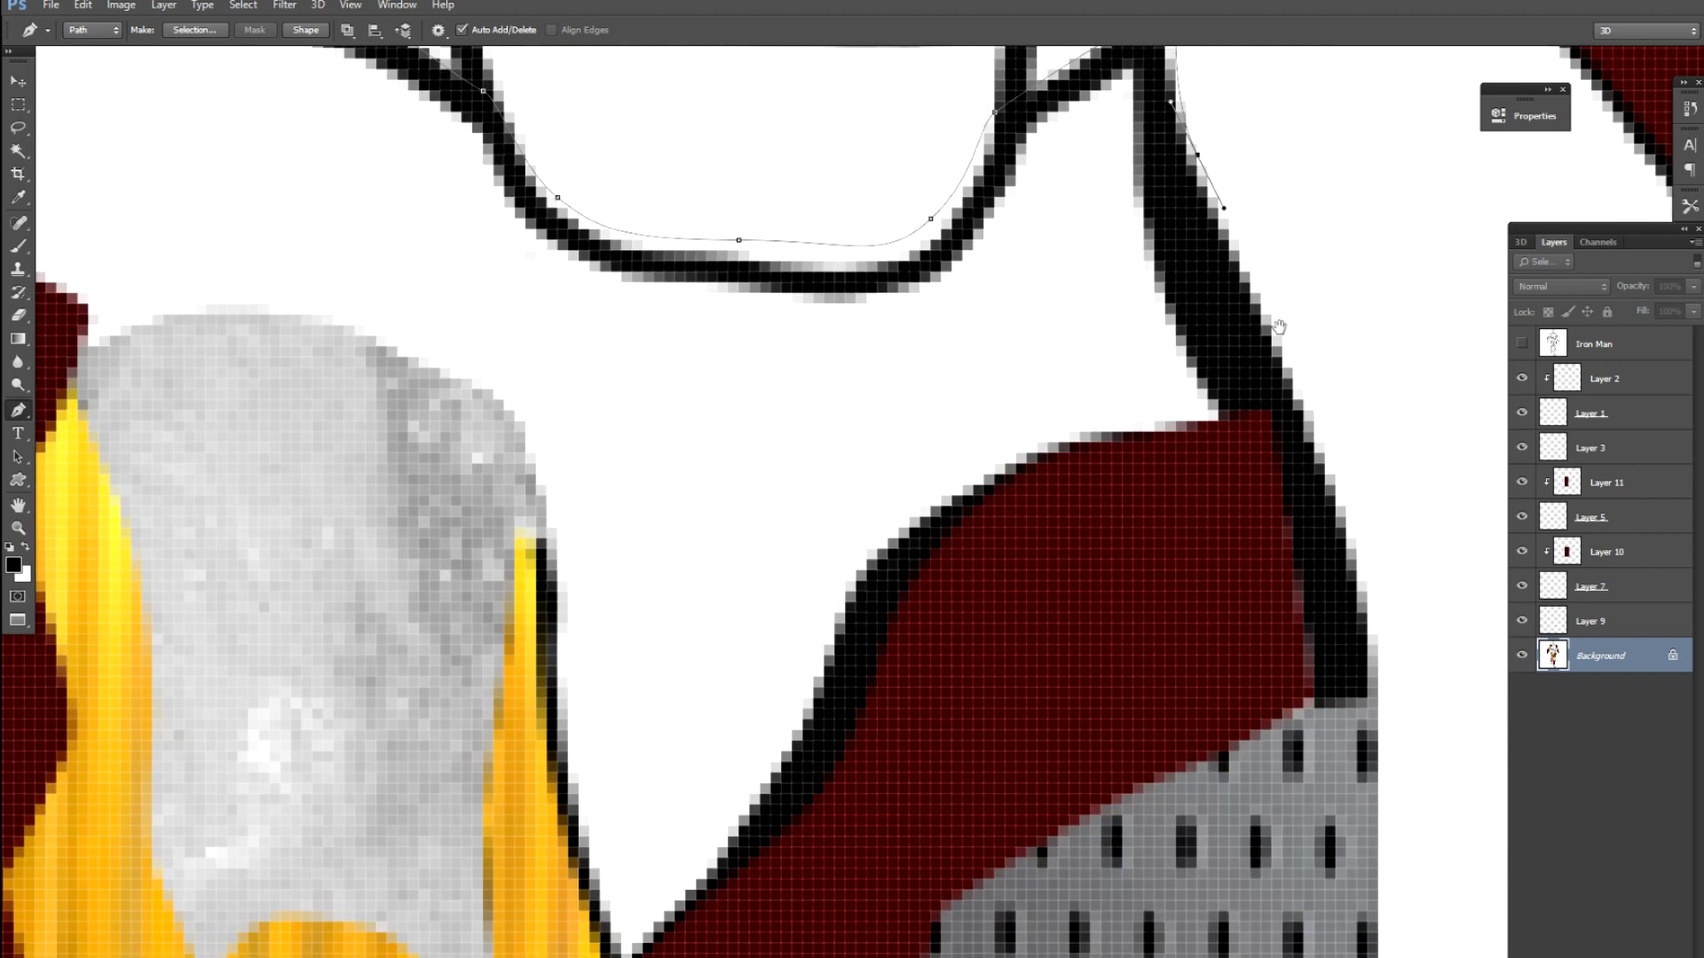
Step: Continue the pelvis path down the hip, through the crotch and back along the thigh plates to enclose the panel
{"action": "left_click_drag", "start_coordinate": [1112, 395], "coordinate": [1052, 434]}
{"action": "left_click_drag", "start_coordinate": [1009, 354], "coordinate": [997, 393]}
{"action": "left_click_drag", "start_coordinate": [955, 503], "coordinate": [923, 539]}
{"action": "left_click_drag", "start_coordinate": [742, 716], "coordinate": [720, 732]}
{"action": "left_click_drag", "start_coordinate": [678, 663], "coordinate": [668, 626]}
{"action": "left_click", "coordinate": [701, 573]}
{"action": "left_click_drag", "start_coordinate": [691, 413], "coordinate": [684, 367]}
{"action": "left_click_drag", "start_coordinate": [682, 371], "coordinate": [941, 510]}
{"action": "left_click_drag", "start_coordinate": [811, 413], "coordinate": [731, 388]}
{"action": "left_click_drag", "start_coordinate": [566, 403], "coordinate": [511, 443]}
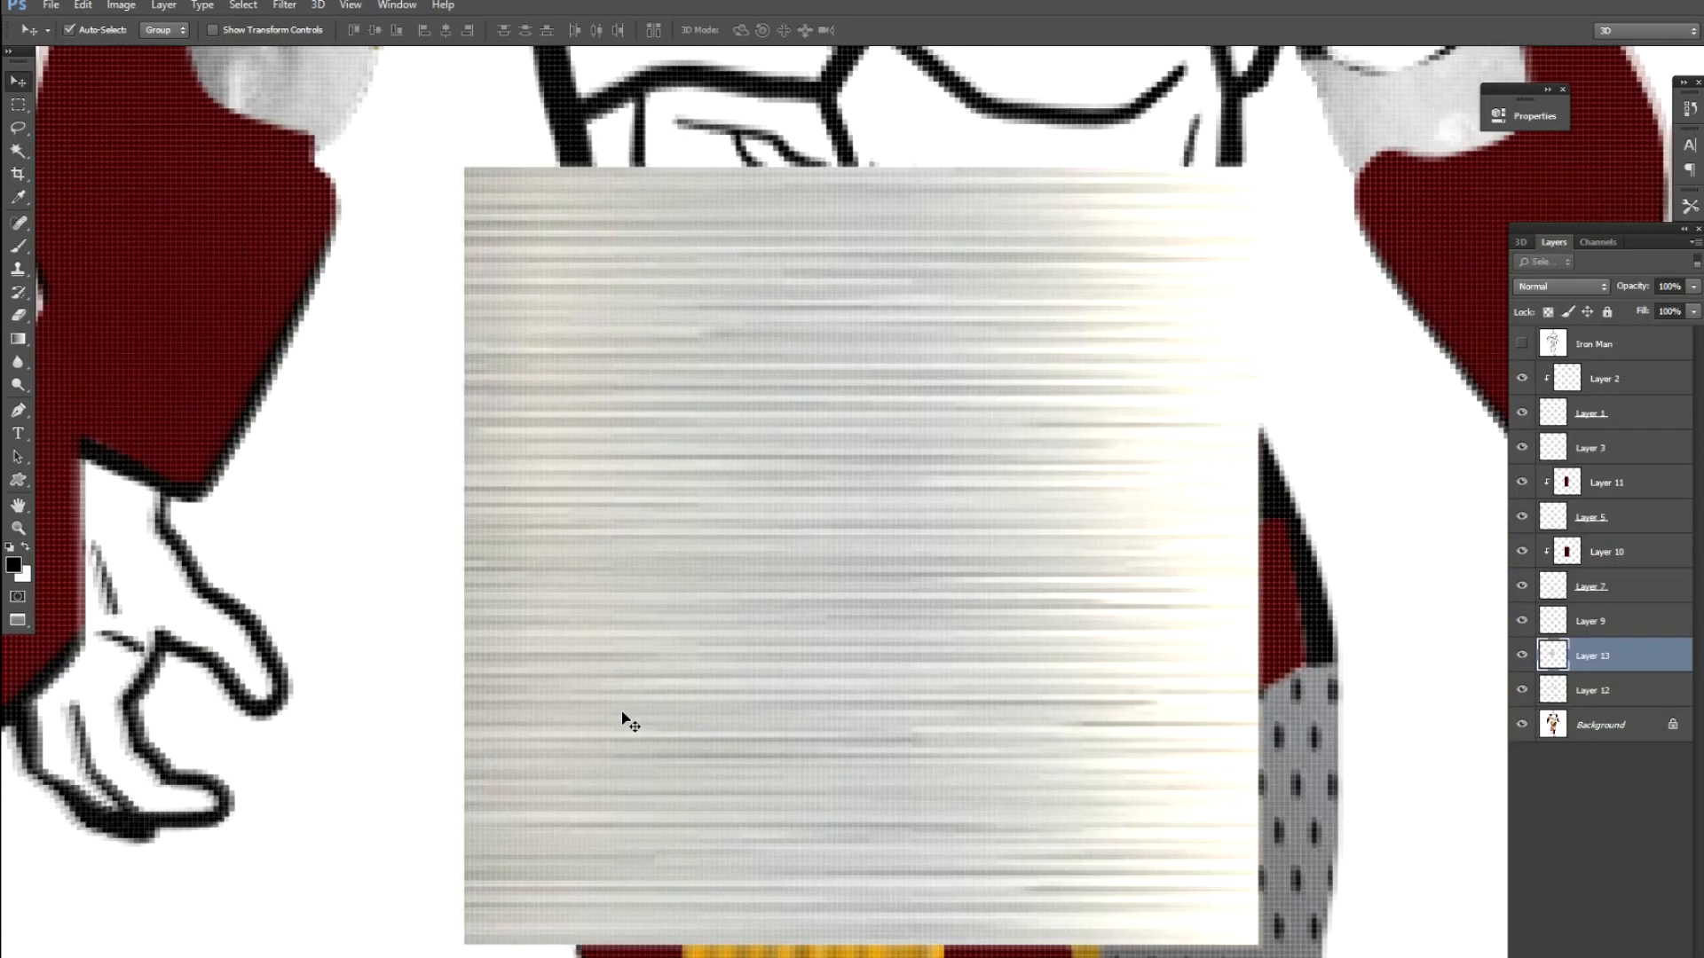
Step: Try a brushed light metal texture clipped to the traced pelvis shape
{"action": "key", "text": "ctrl+alt+g"}
{"action": "key", "text": "ctrl+t"}
{"action": "left_click_drag", "start_coordinate": [532, 296], "coordinate": [674, 373]}
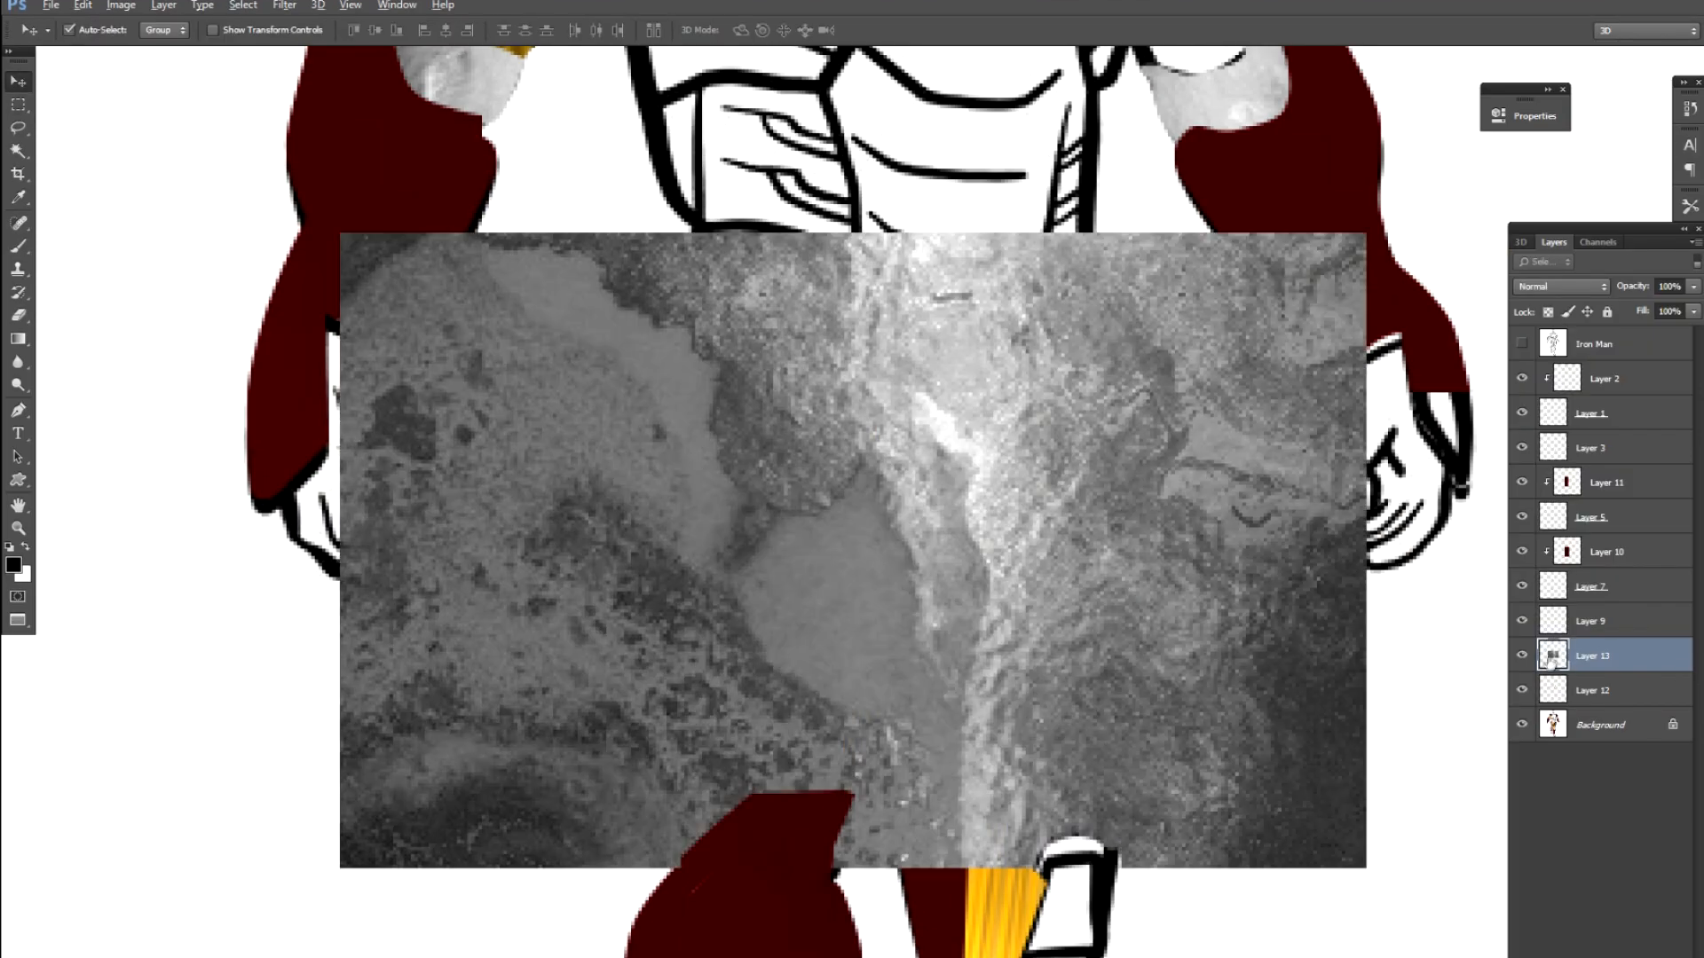
Step: Clip the dark grey stone texture to the Layer 12 pelvis shape and scale it down over the hips
{"action": "key", "text": "ctrl+alt+g"}
{"action": "key", "text": "ctrl+t"}
{"action": "left_click_drag", "start_coordinate": [323, 171], "coordinate": [609, 217]}
{"action": "left_click_drag", "start_coordinate": [323, 807], "coordinate": [564, 430]}
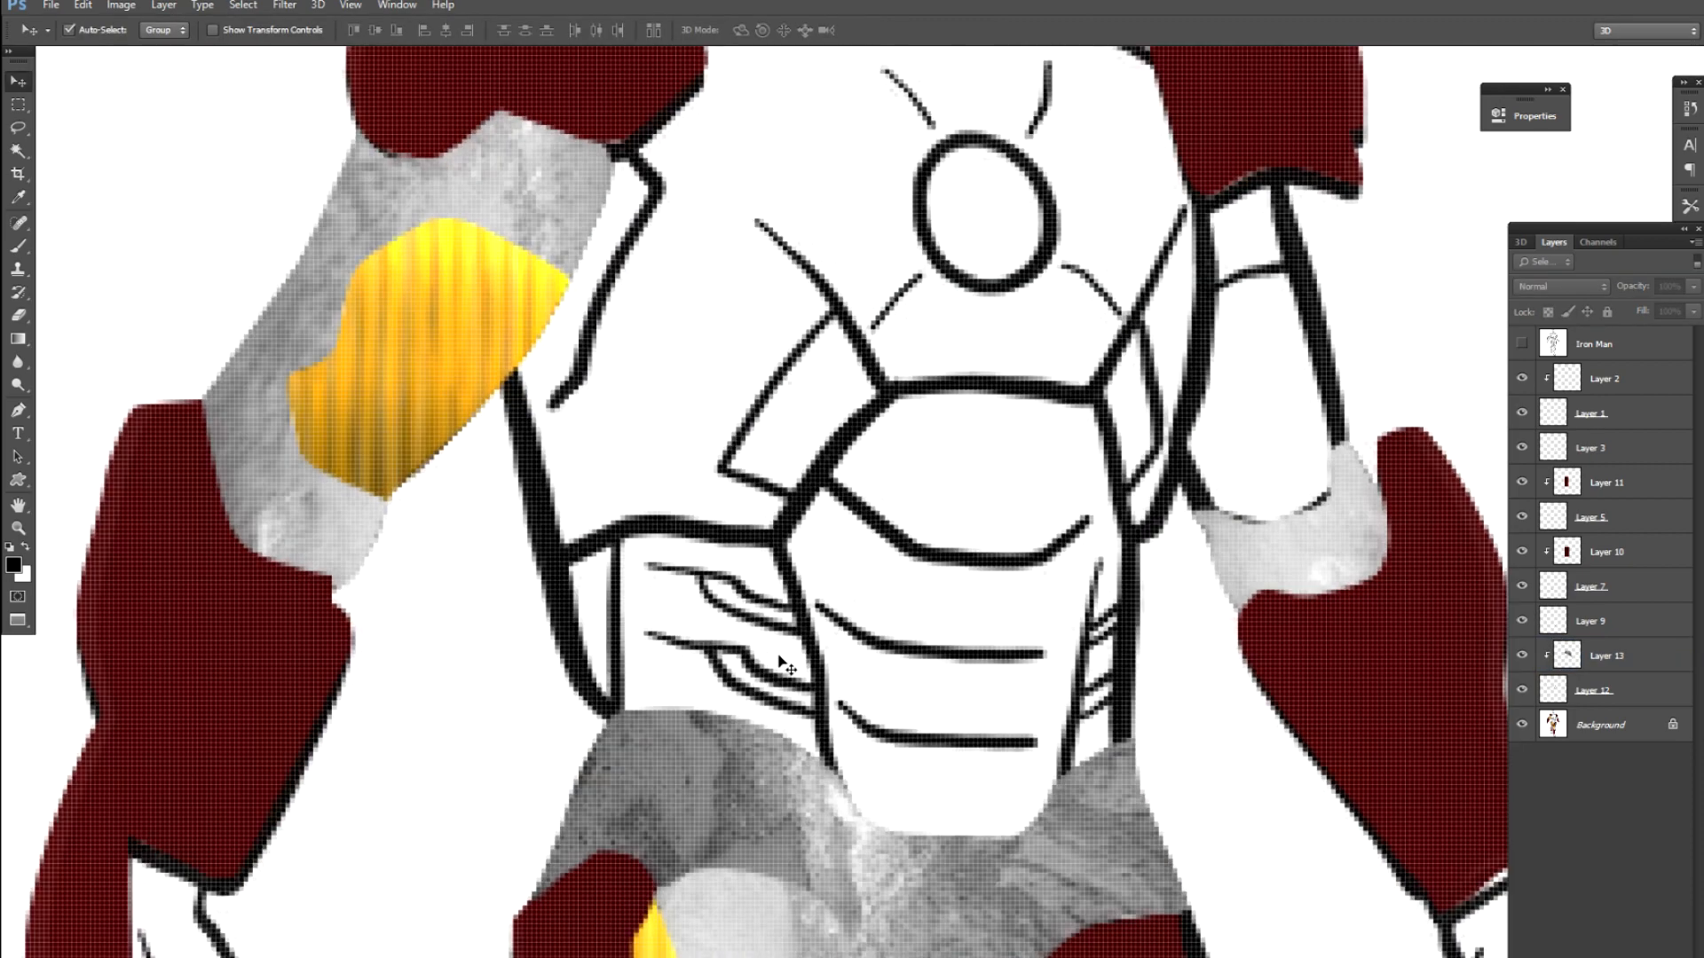
Step: Trace the uppermost abdominal plate below the chest circle with the Pen tool
{"action": "scroll", "coordinate": [782, 661], "scroll_direction": "up", "scroll_amount": 5}
{"action": "scroll", "coordinate": [798, 444], "scroll_direction": "down", "scroll_amount": 6}
{"action": "scroll", "coordinate": [752, 707], "scroll_direction": "up", "scroll_amount": 5}
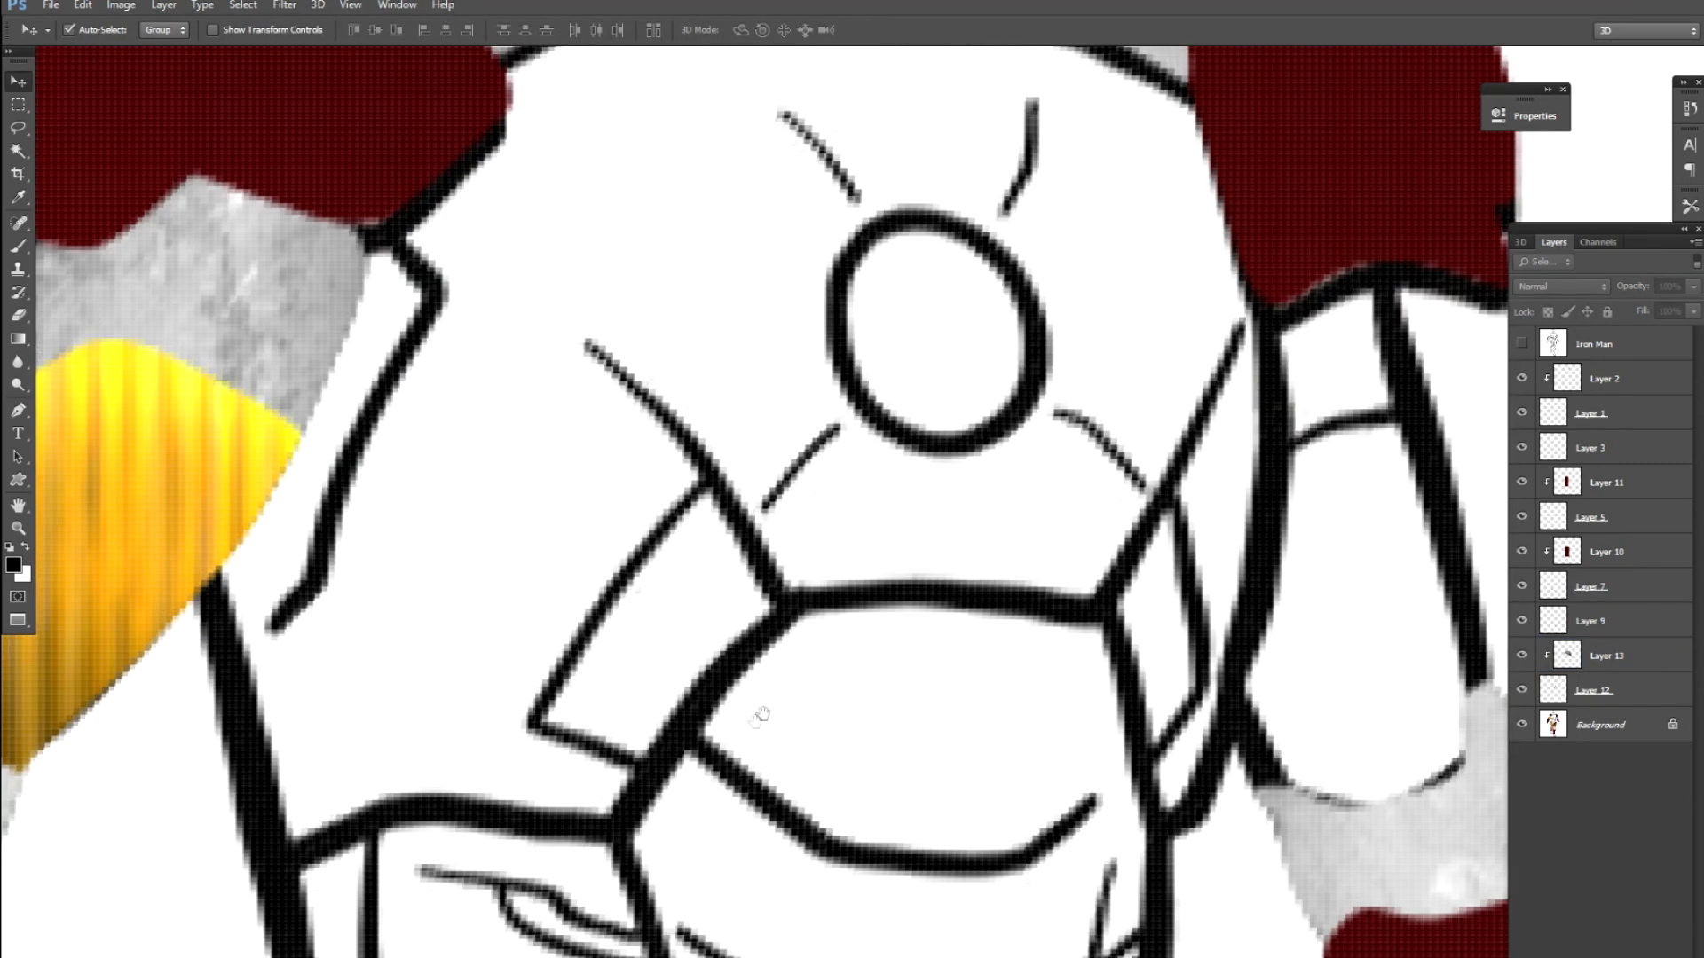
{"action": "key", "text": "p"}
{"action": "left_click", "coordinate": [559, 820]}
{"action": "left_click", "coordinate": [623, 873]}
{"action": "left_click_drag", "start_coordinate": [735, 951], "coordinate": [631, 828]}
{"action": "left_click_drag", "start_coordinate": [647, 857], "coordinate": [690, 889]}
{"action": "left_click_drag", "start_coordinate": [807, 910], "coordinate": [878, 911]}
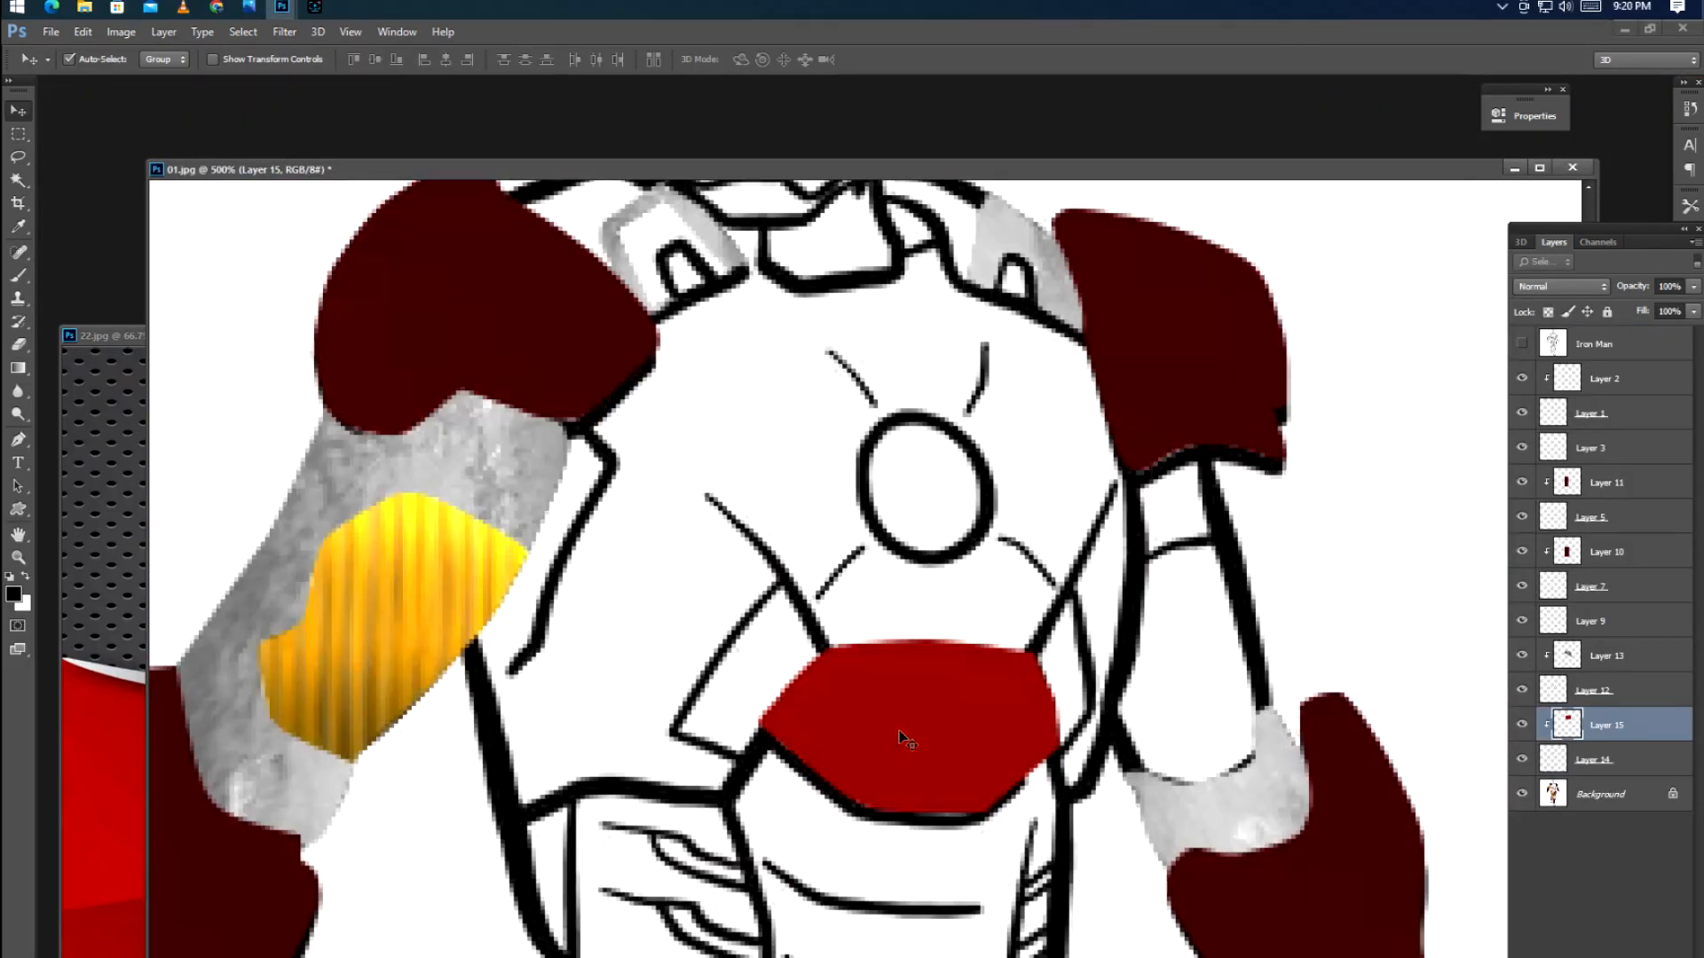
Step: Trace the second abdominal plate, directly below the bright red one, with the Pen tool
{"action": "scroll", "coordinate": [906, 742], "scroll_direction": "up", "scroll_amount": 4}
{"action": "key", "text": "p"}
{"action": "left_click_drag", "start_coordinate": [845, 802], "coordinate": [887, 818]}
{"action": "left_click_drag", "start_coordinate": [1029, 830], "coordinate": [1096, 831]}
{"action": "left_click_drag", "start_coordinate": [1228, 815], "coordinate": [1257, 799]}
{"action": "left_click_drag", "start_coordinate": [1269, 780], "coordinate": [1056, 741]}
{"action": "left_click_drag", "start_coordinate": [1143, 676], "coordinate": [1174, 649]}
{"action": "left_click", "coordinate": [1272, 577]}
{"action": "left_click_drag", "start_coordinate": [1319, 860], "coordinate": [1319, 689]}
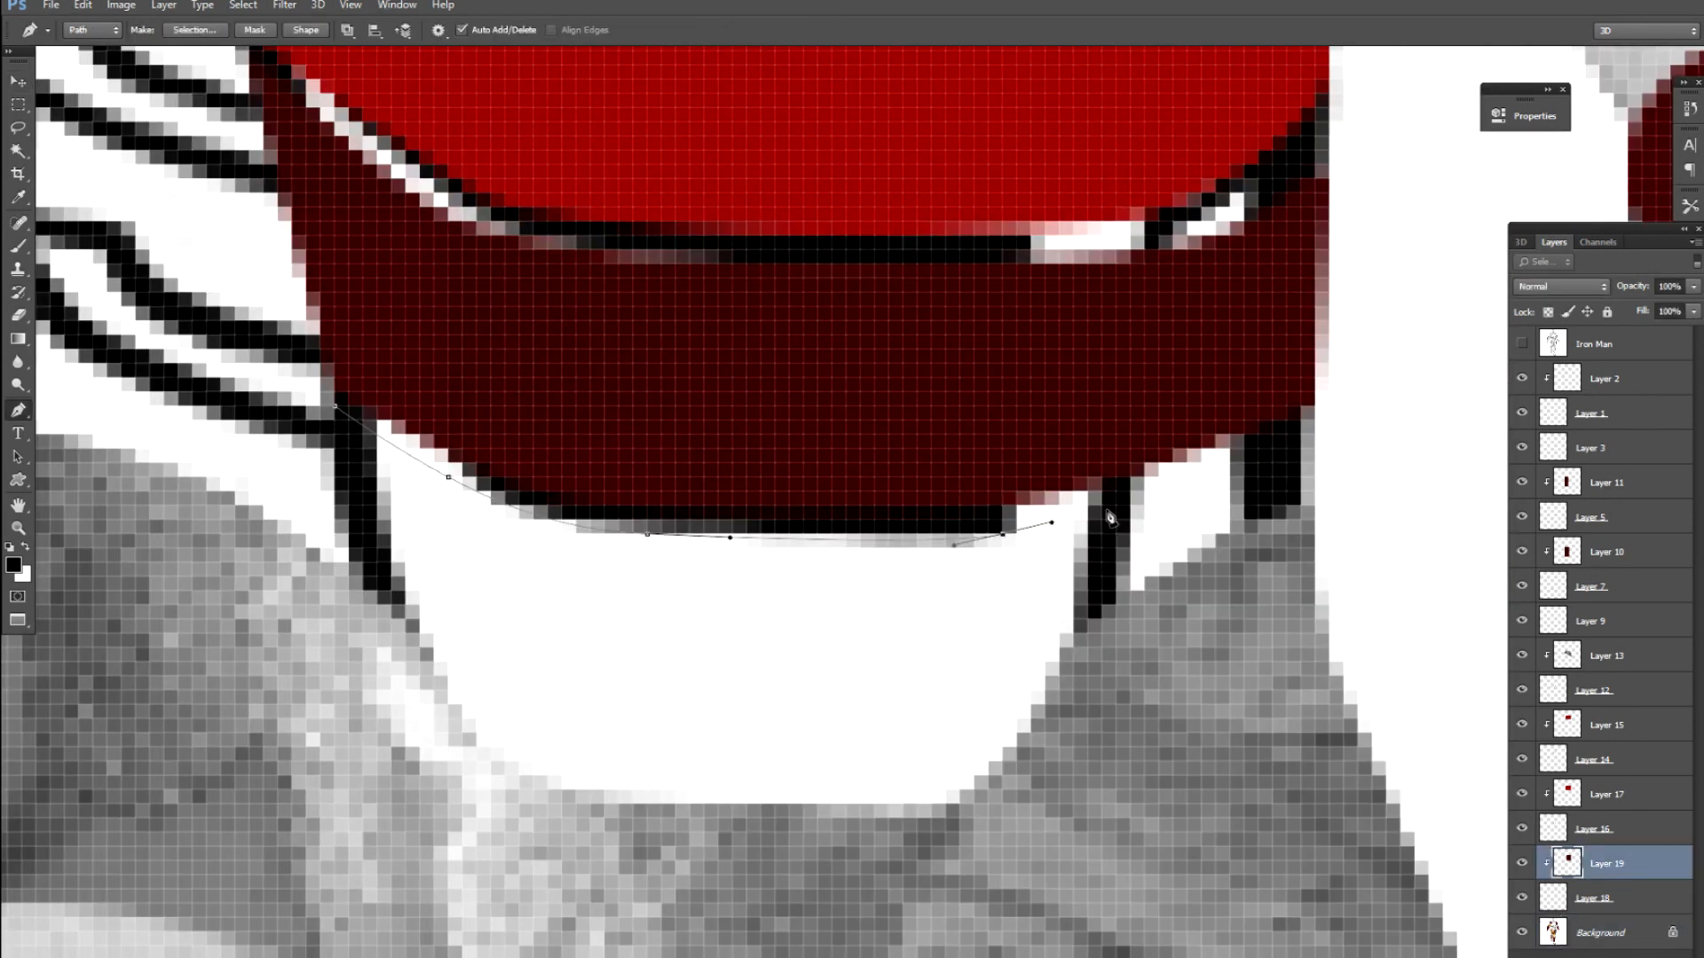
Step: Finish tracing the lowest abdominal plate down to the grey pelvis panel
{"action": "left_click", "coordinate": [1315, 506]}
{"action": "left_click_drag", "start_coordinate": [1186, 562], "coordinate": [1139, 595]}
{"action": "left_click_drag", "start_coordinate": [1081, 647], "coordinate": [1117, 563]}
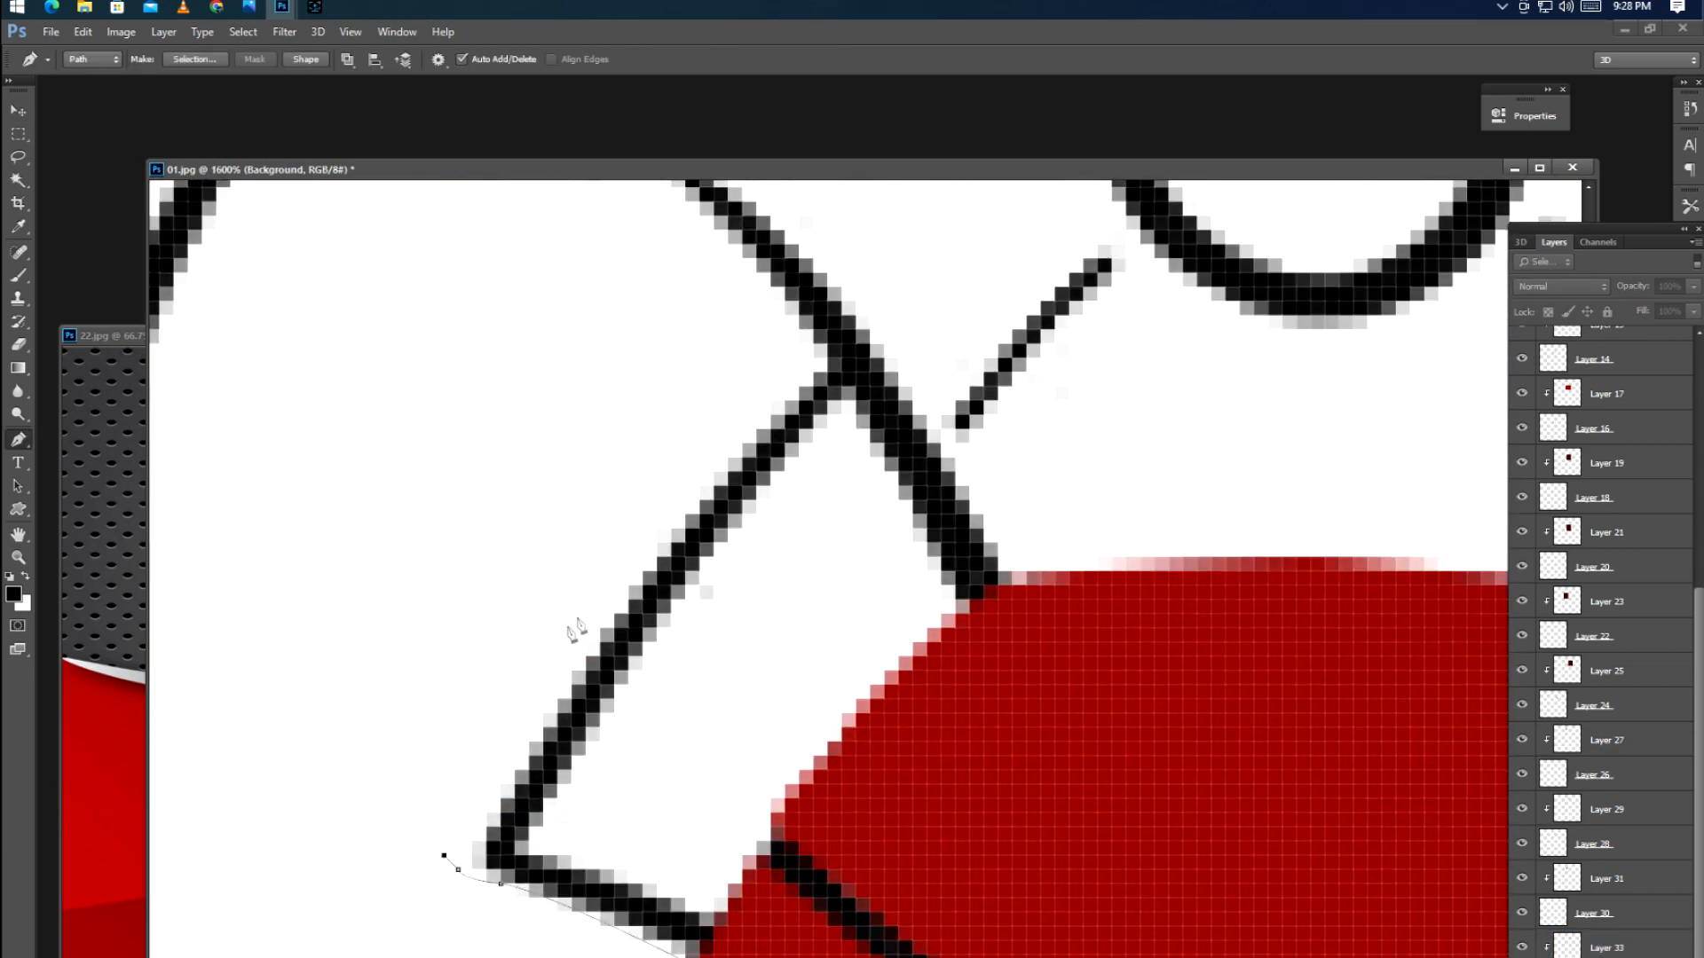
Step: Trace the angled chest panel beside the abdominal plates and fit a clipped perforated metal texture, scaled to 16.82% by 16.70% and tilted
{"action": "left_click_drag", "start_coordinate": [577, 618], "coordinate": [719, 431]}
{"action": "left_click", "coordinate": [811, 342]}
{"action": "left_click_drag", "start_coordinate": [656, 237], "coordinate": [783, 670]}
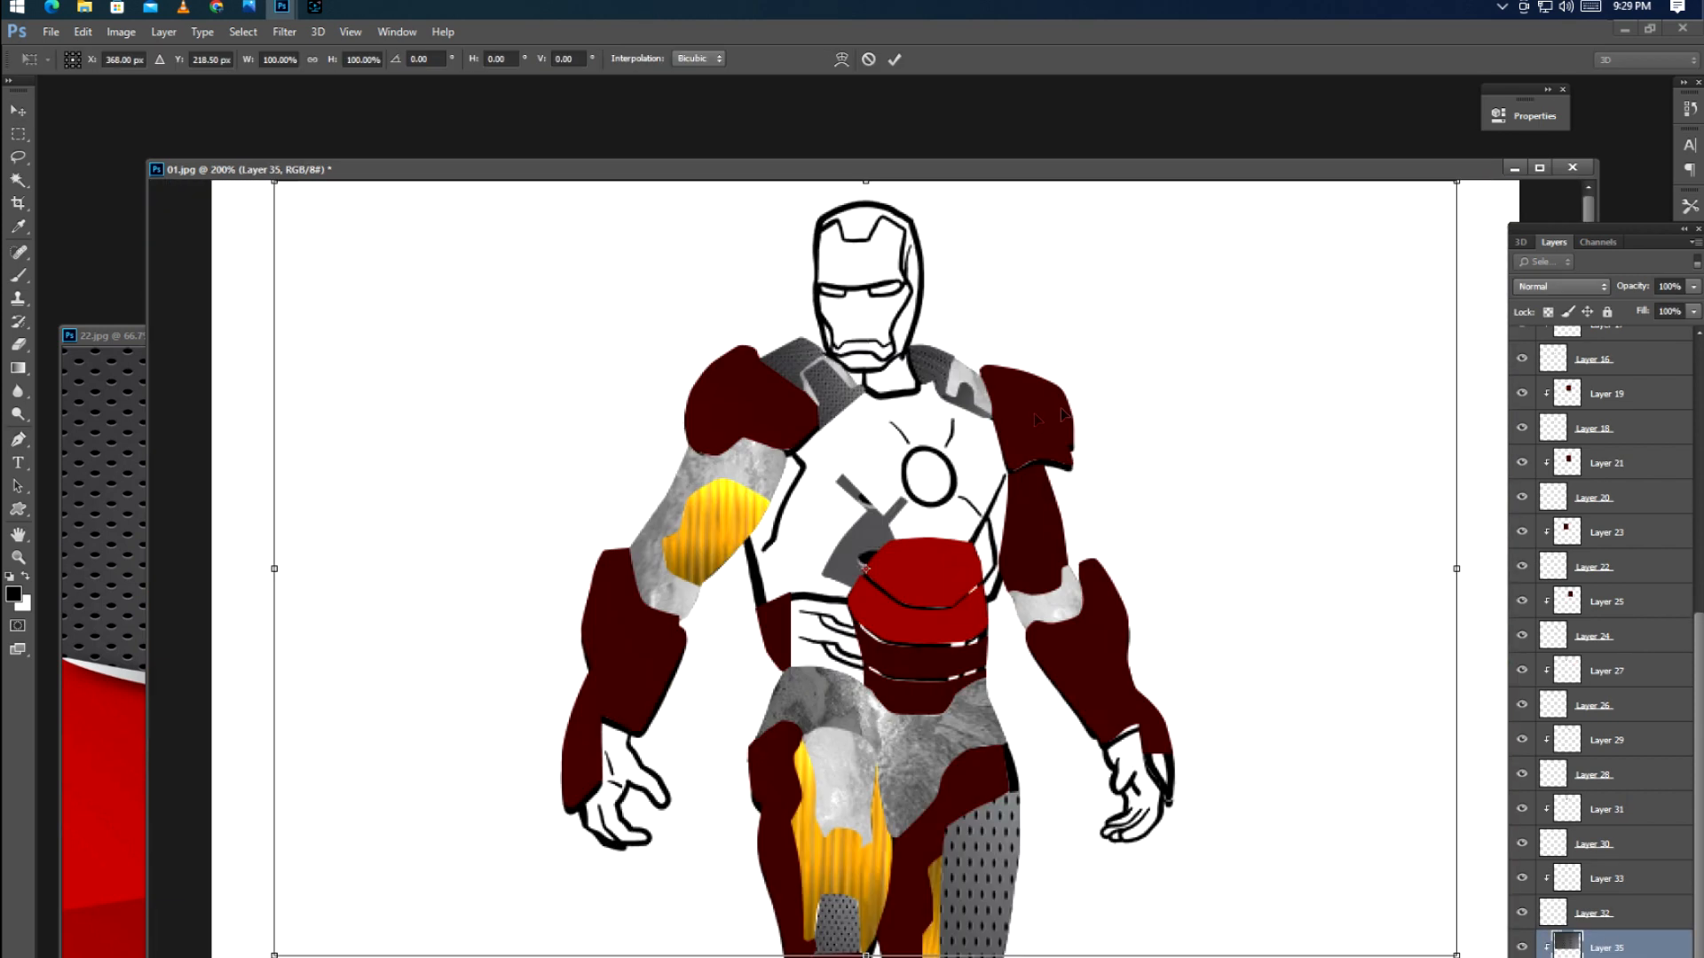
{"action": "left_click_drag", "start_coordinate": [1011, 559], "coordinate": [1007, 584]}
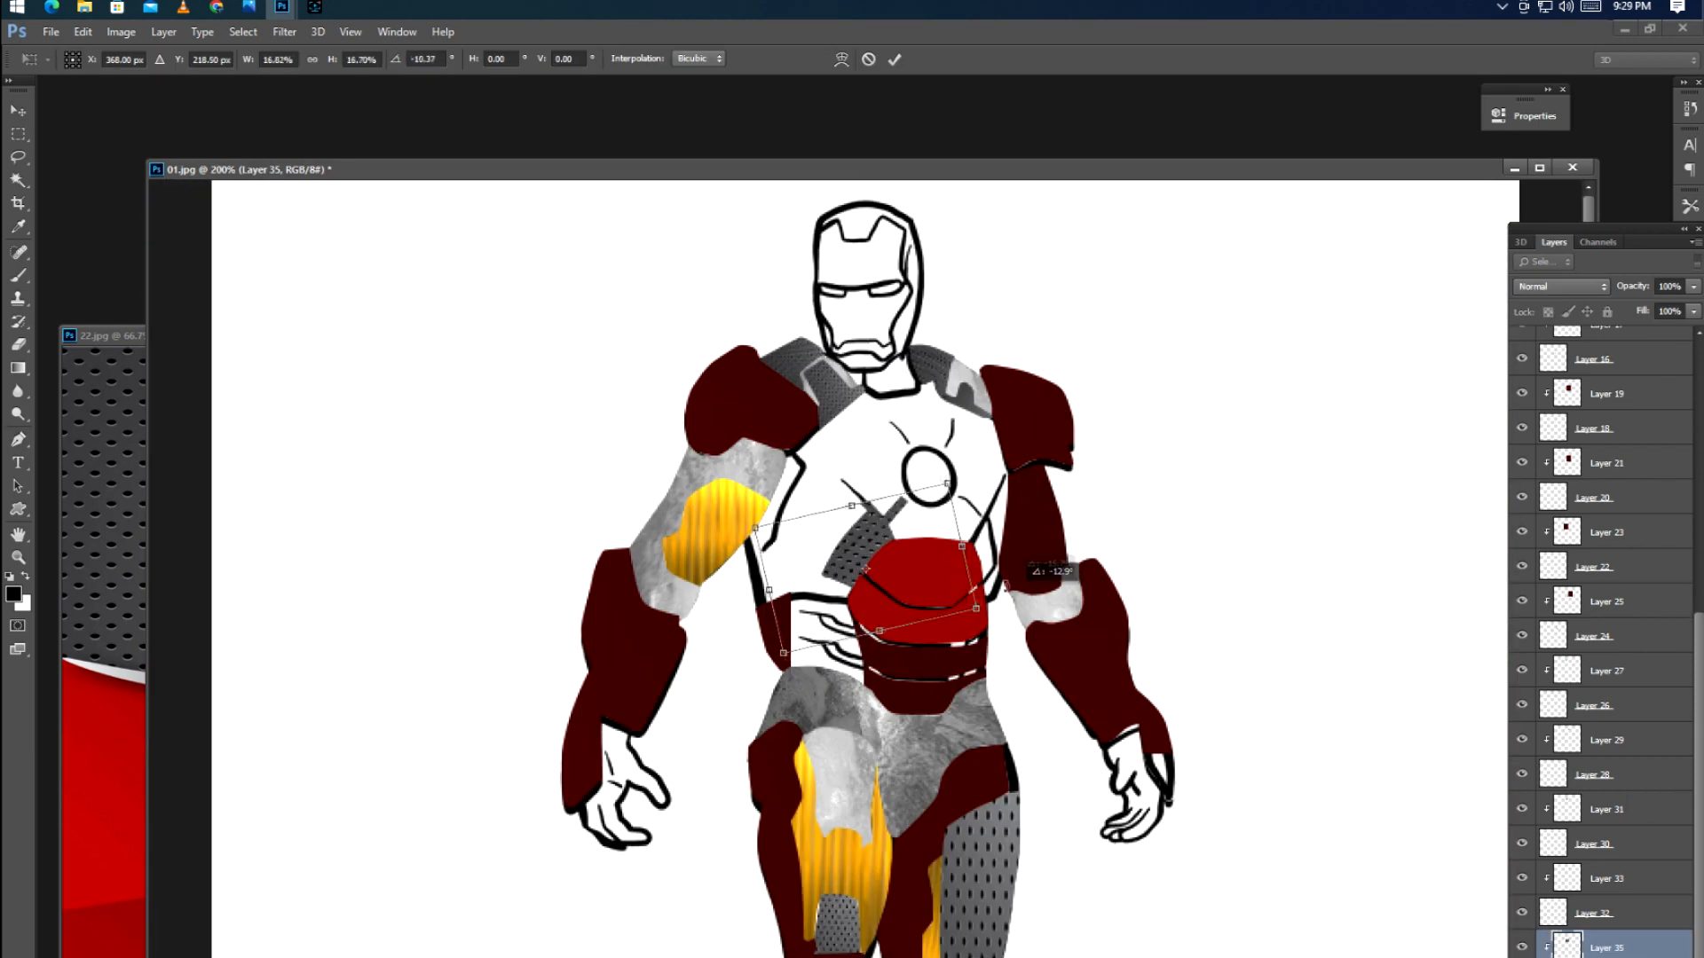
{"action": "key", "text": "ctrl+plus"}
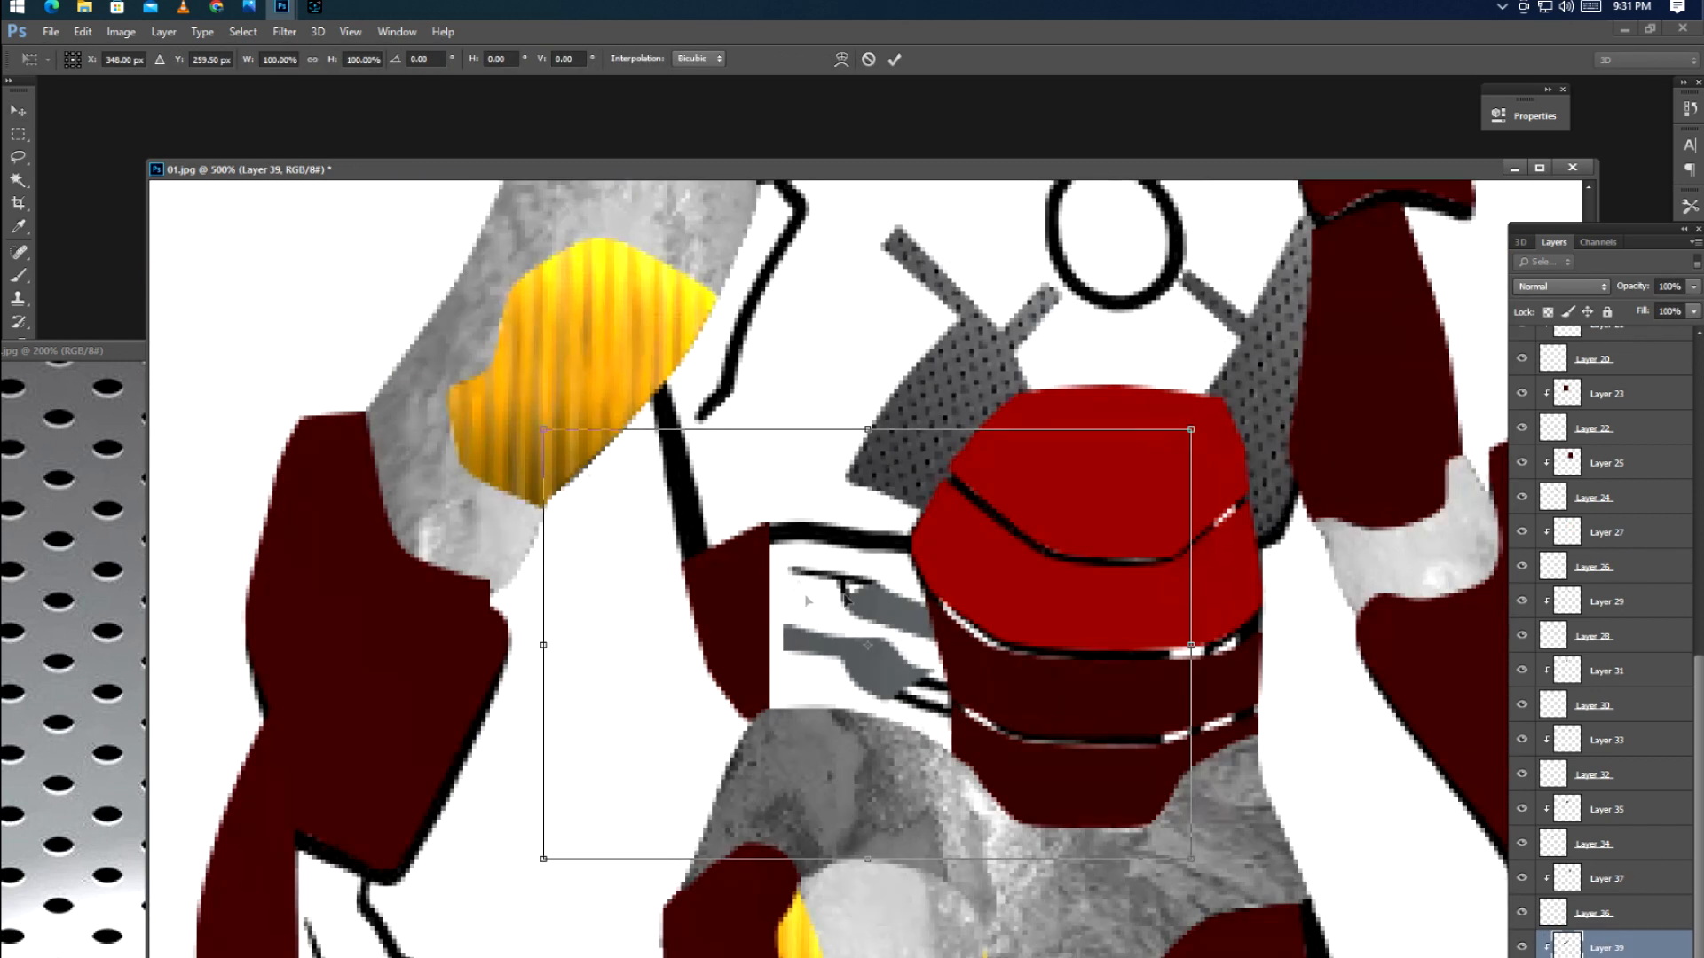
Step: Resize the grey metal texture clipped to the slots in the side of the waist and apply the transform
{"action": "left_click_drag", "start_coordinate": [550, 417], "coordinate": [455, 194]}
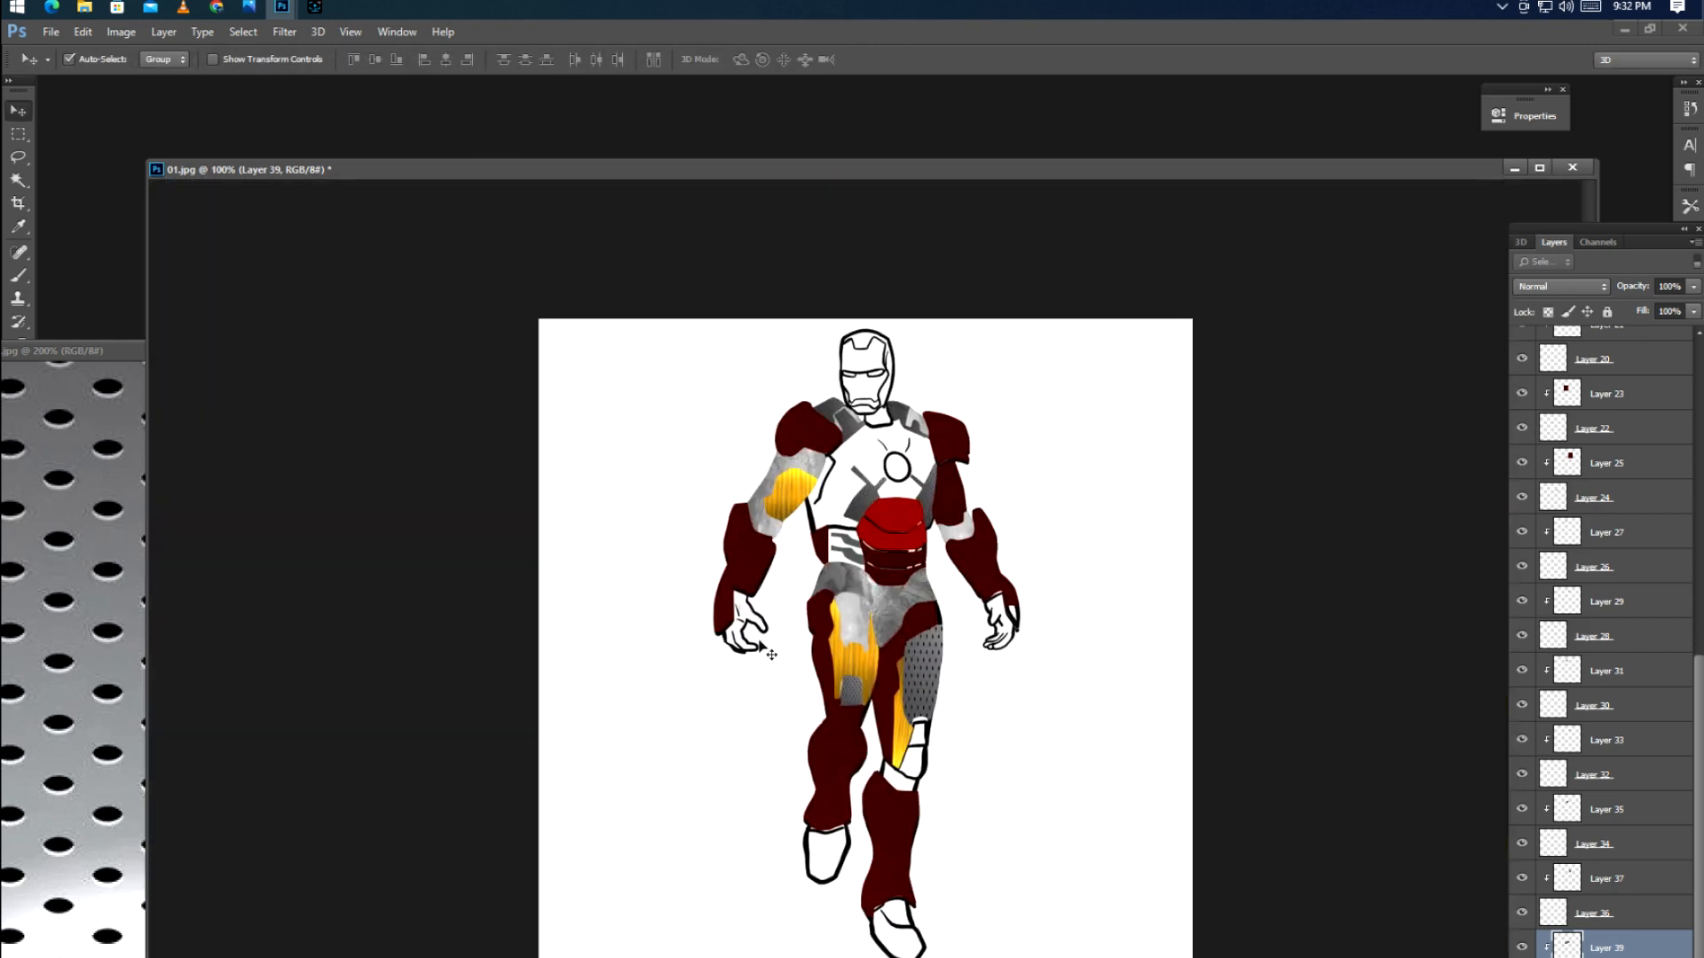
{"action": "scroll", "coordinate": [737, 600], "scroll_direction": "up", "scroll_amount": 10}
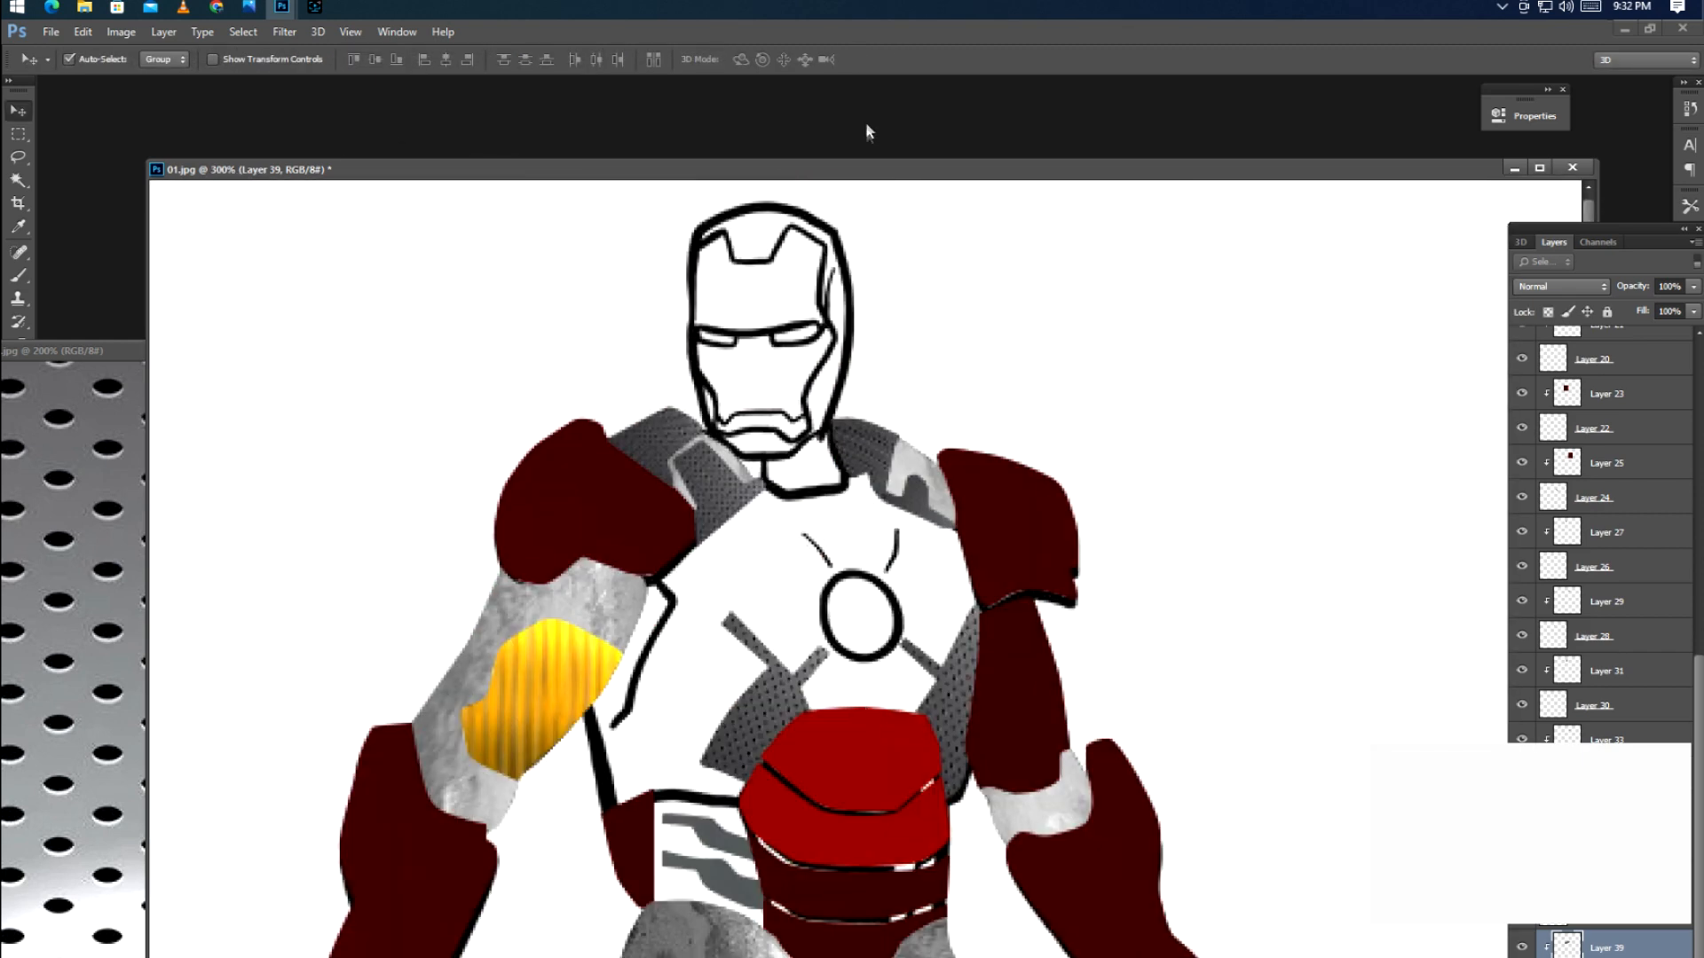
{"action": "scroll", "coordinate": [1214, 462], "scroll_direction": "down", "scroll_amount": 3}
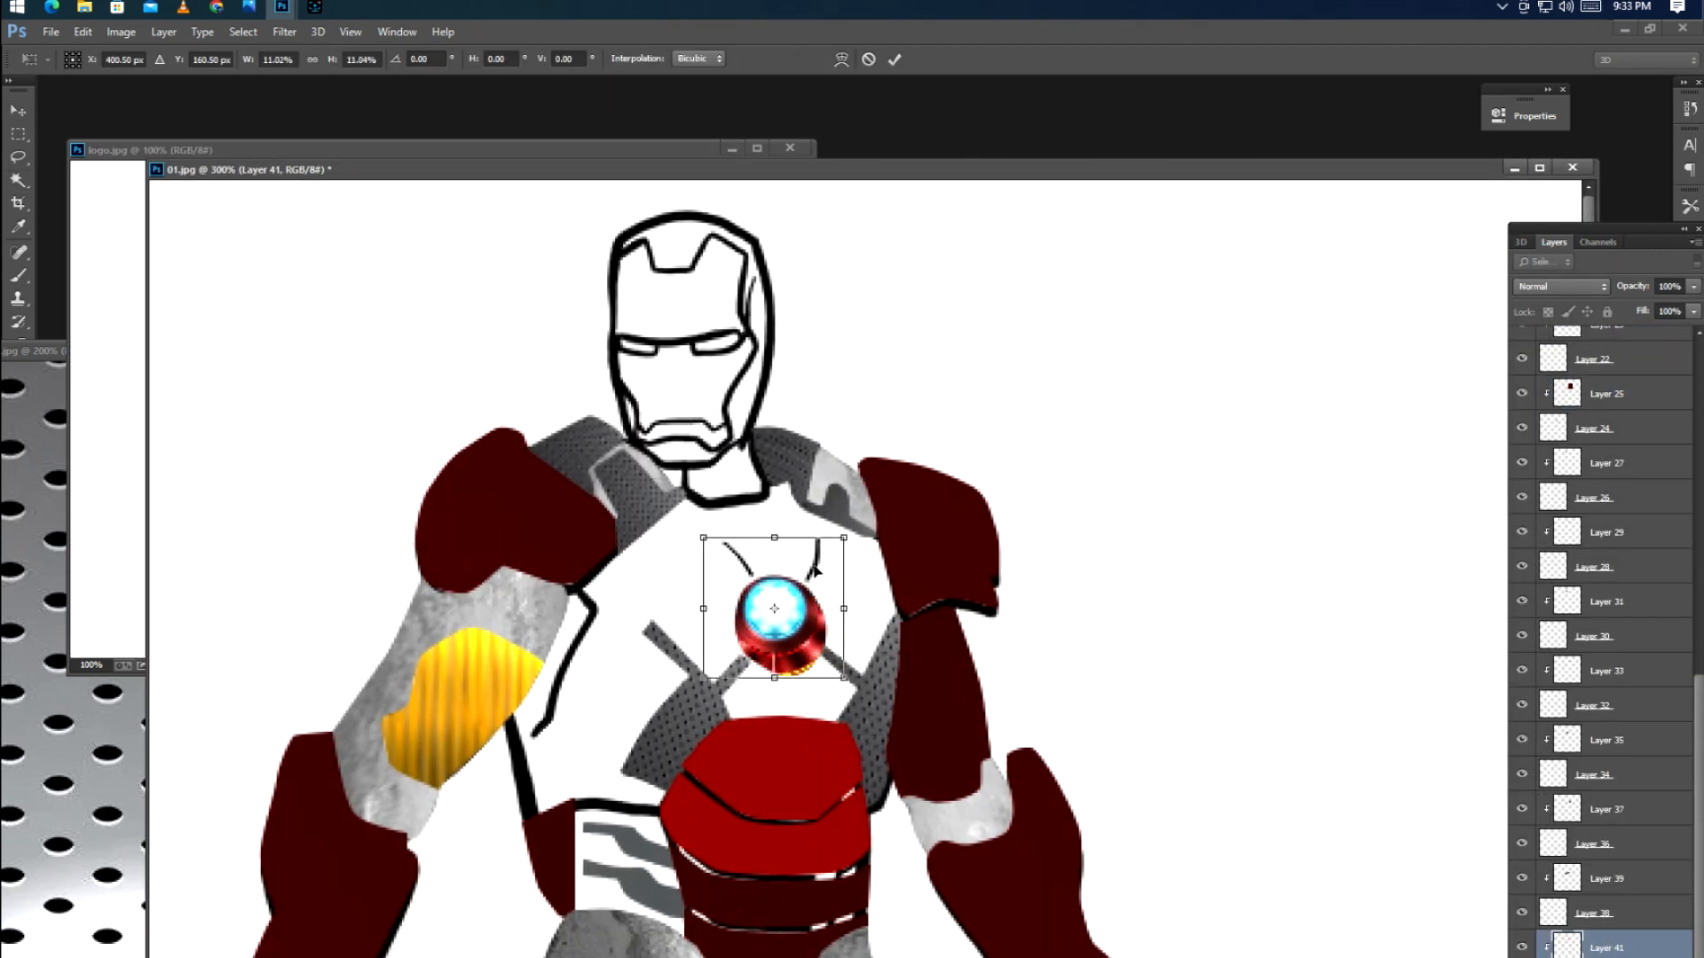
Step: Fit the glowing arc reactor image over the chest circle, scaled to about 11%
{"action": "key", "text": "ctrl+plus"}
{"action": "key", "text": "ctrl+plus"}
{"action": "key", "text": "ctrl+plus"}
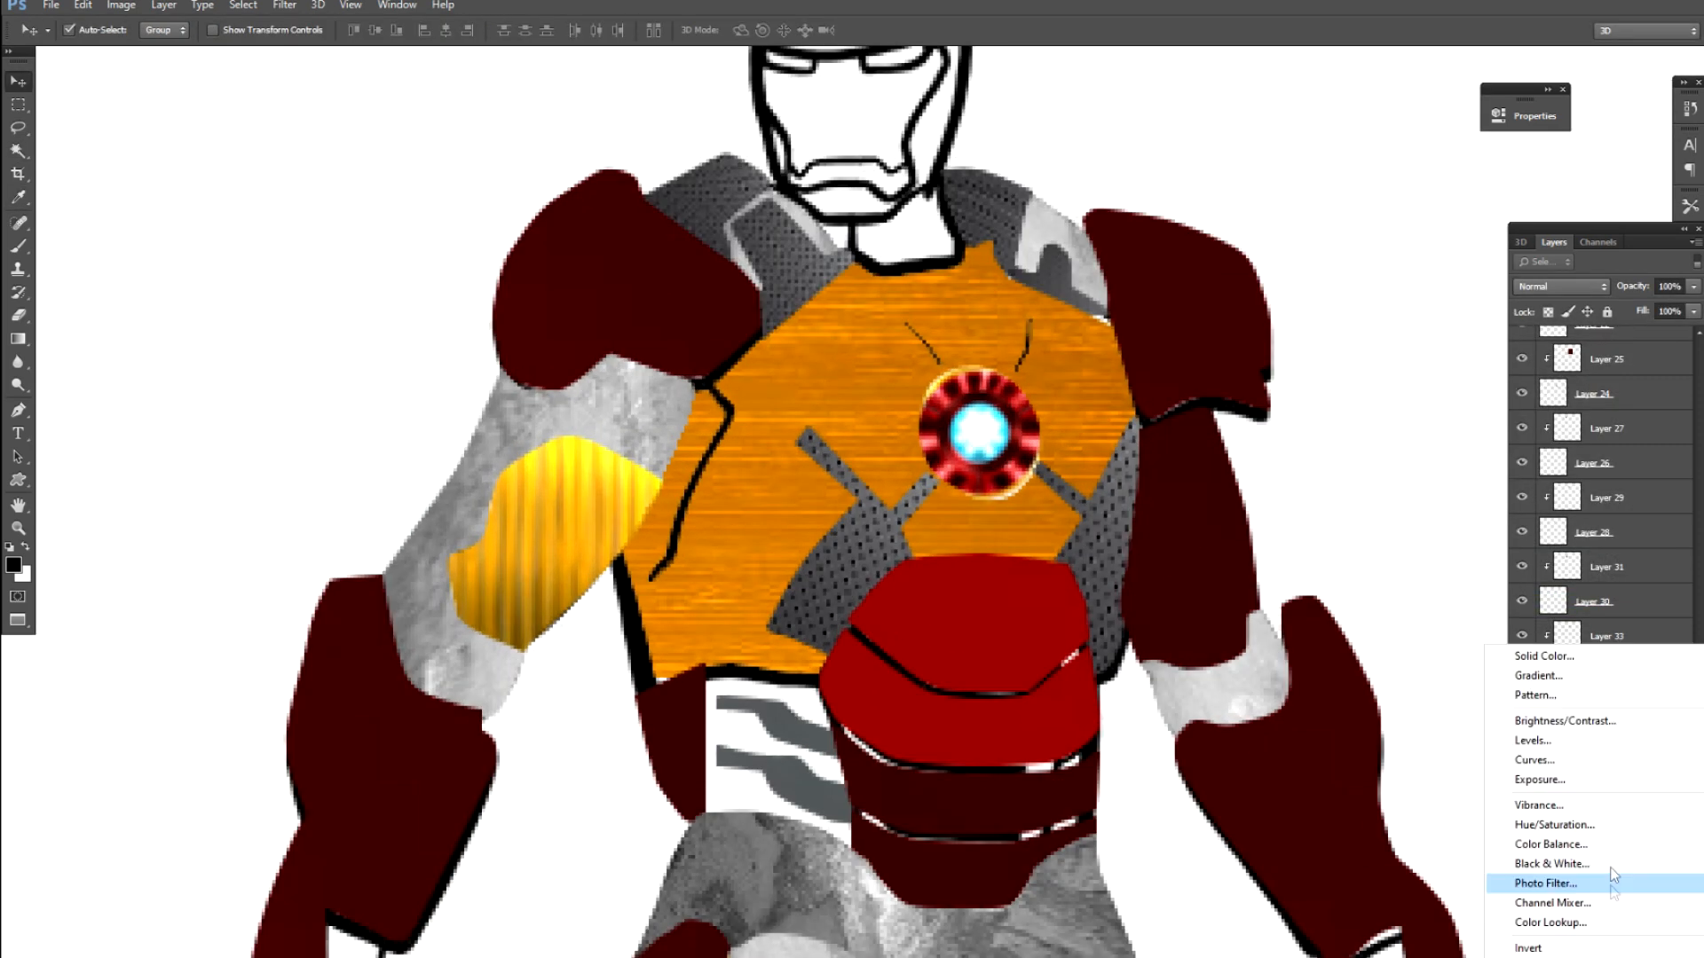
Step: Try a Hue/Saturation adjustment on the orange brushed chest texture
{"action": "left_click", "coordinate": [1559, 825]}
{"action": "left_click_drag", "start_coordinate": [1141, 261], "coordinate": [1210, 260]}
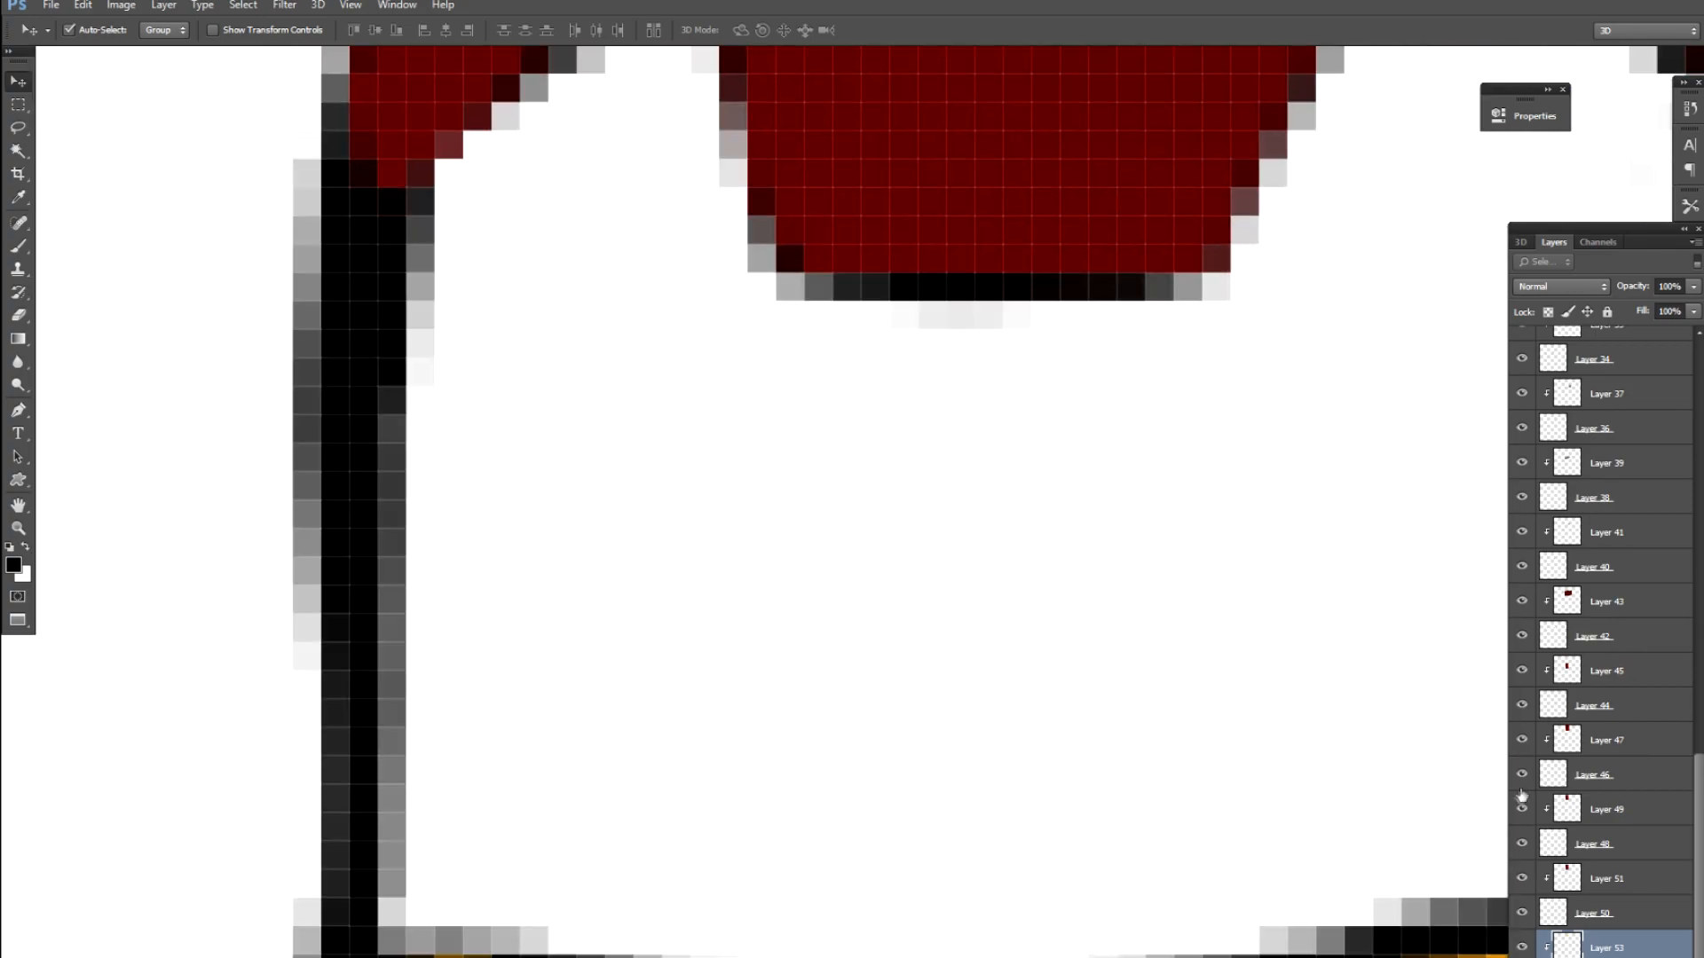
Step: Browse the ALL PNG FOR ADOBE USE folder for another image to use as a texture
{"action": "key", "text": "ctrl+o"}
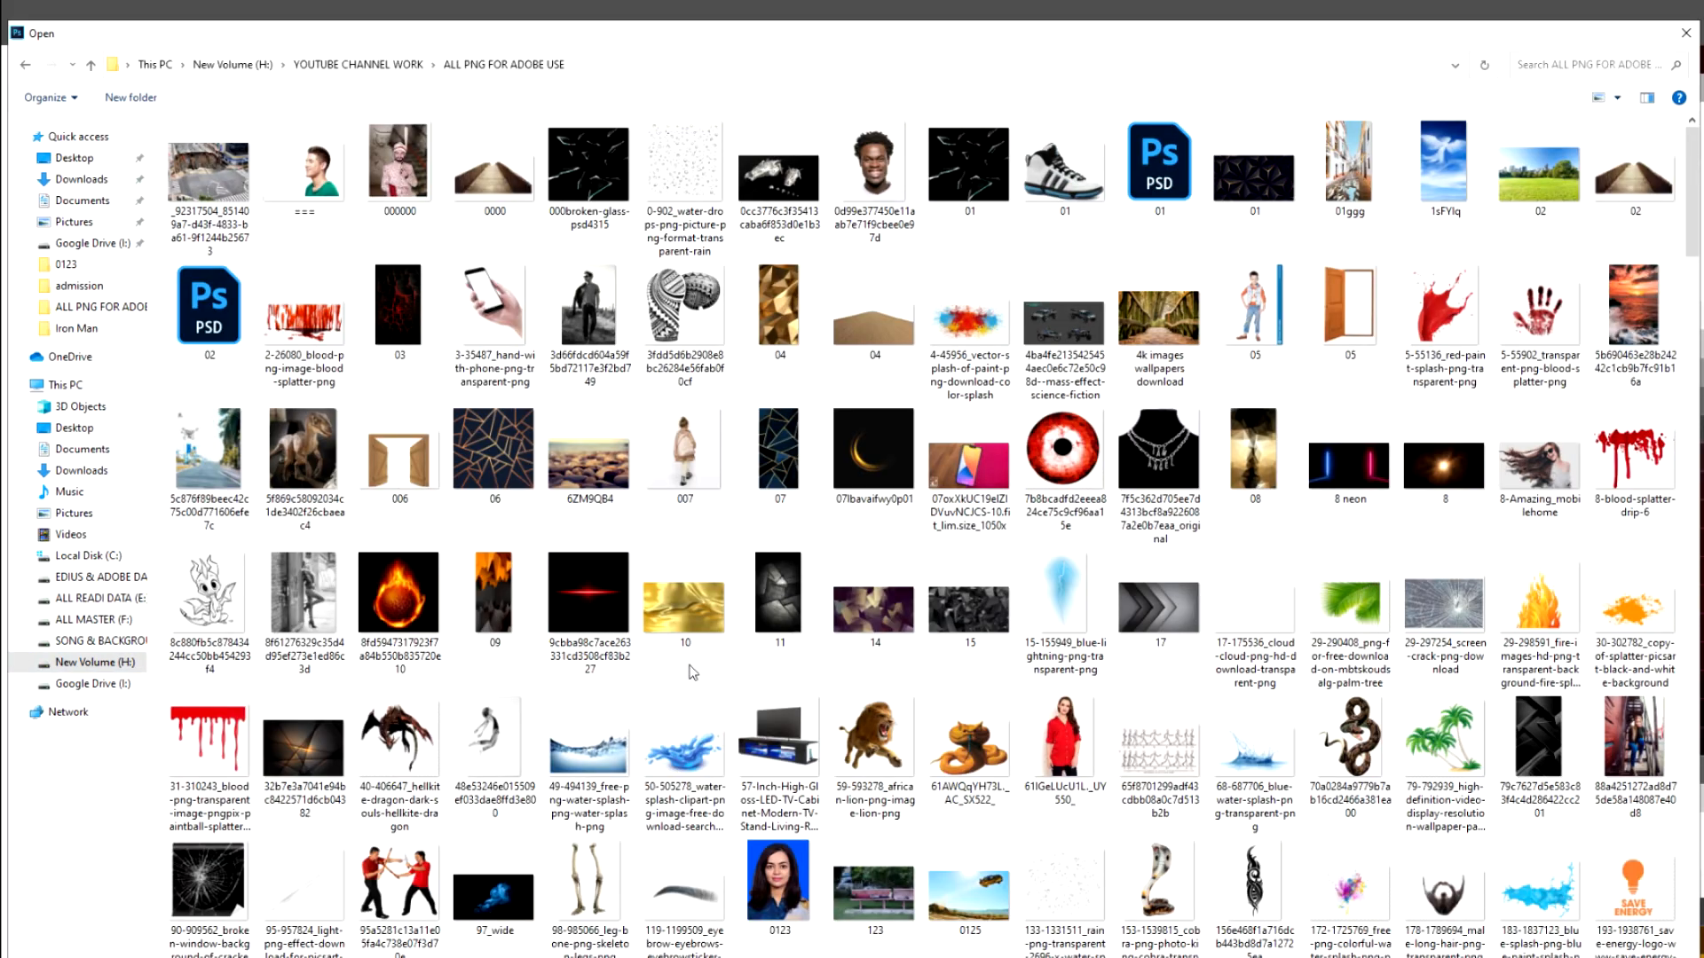
{"action": "scroll", "coordinate": [1239, 892], "scroll_direction": "down", "scroll_amount": 5}
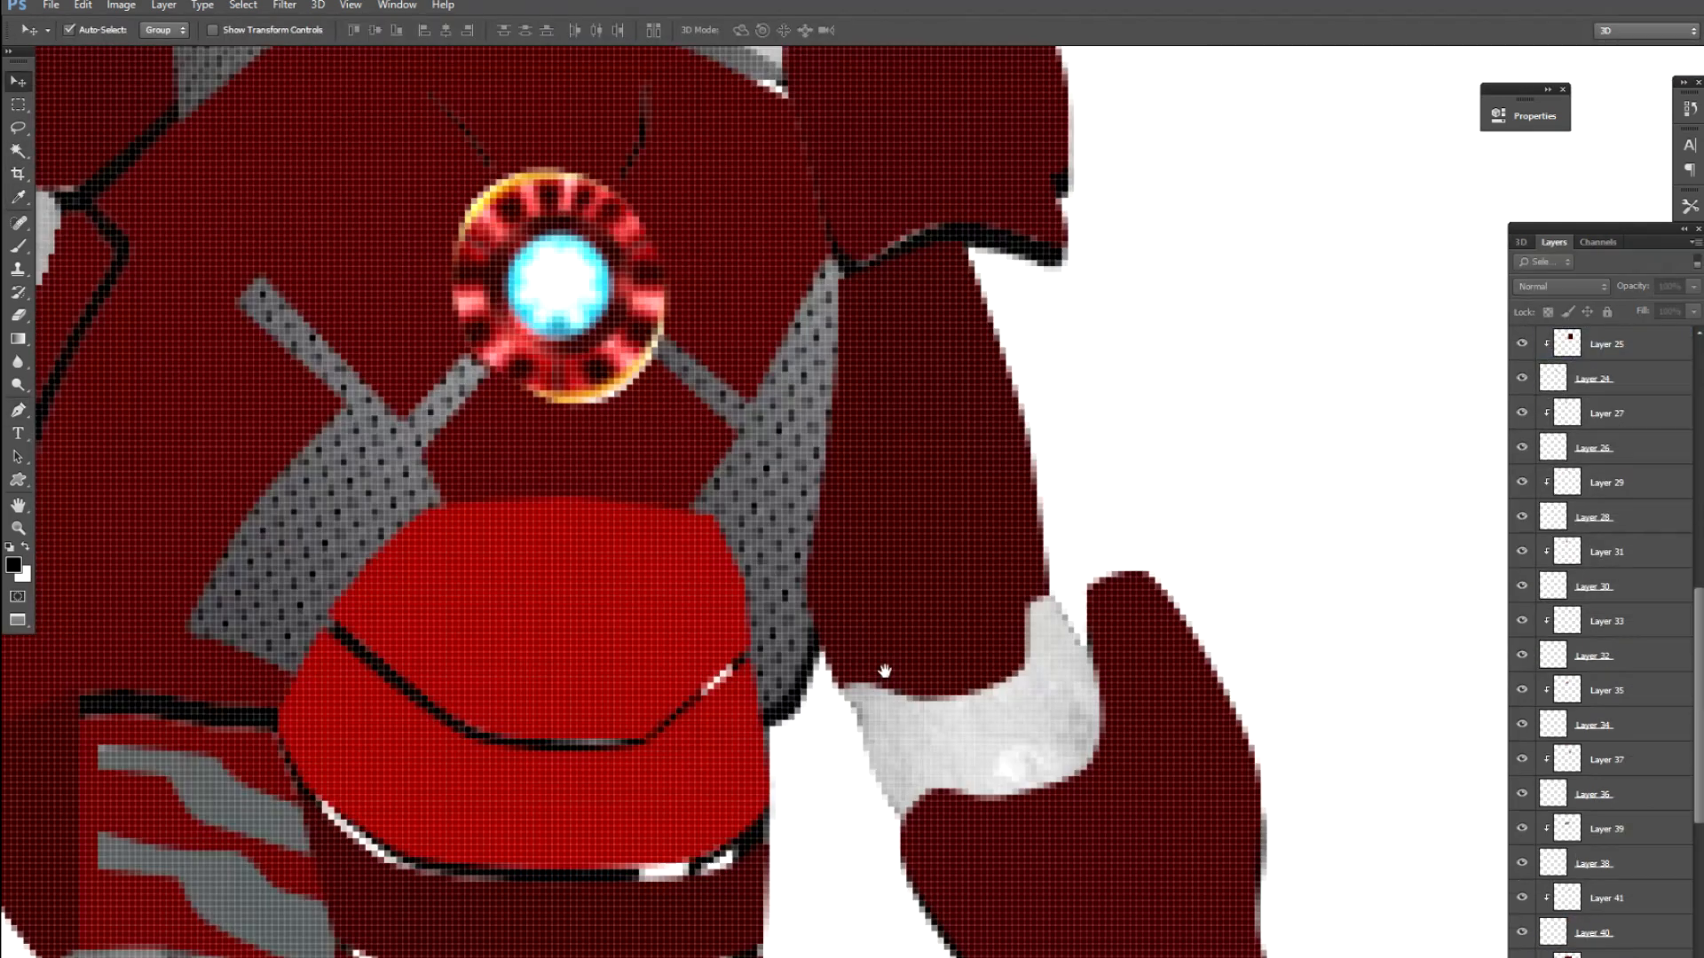
Step: Feather the selection of the silver elbow band on the viewer's-right arm and darken it by lowering the white output in Levels
{"action": "left_click_drag", "start_coordinate": [1059, 801], "coordinate": [845, 685]}
{"action": "right_click", "coordinate": [918, 396]}
{"action": "left_click", "coordinate": [968, 451]}
{"action": "key", "text": "ctrl+d"}
{"action": "key", "text": "ctrl+l"}
{"action": "left_click_drag", "start_coordinate": [1589, 531], "coordinate": [1460, 532]}
{"action": "left_click", "coordinate": [1647, 285]}
Step: Select the silver sleeve around the other arm's gold panel with the Magic Wand and feather the selection
{"action": "key", "text": "ctrl+0"}
{"action": "scroll", "coordinate": [807, 334], "scroll_direction": "up", "scroll_amount": 6}
{"action": "key", "text": "w"}
{"action": "left_click", "coordinate": [678, 581]}
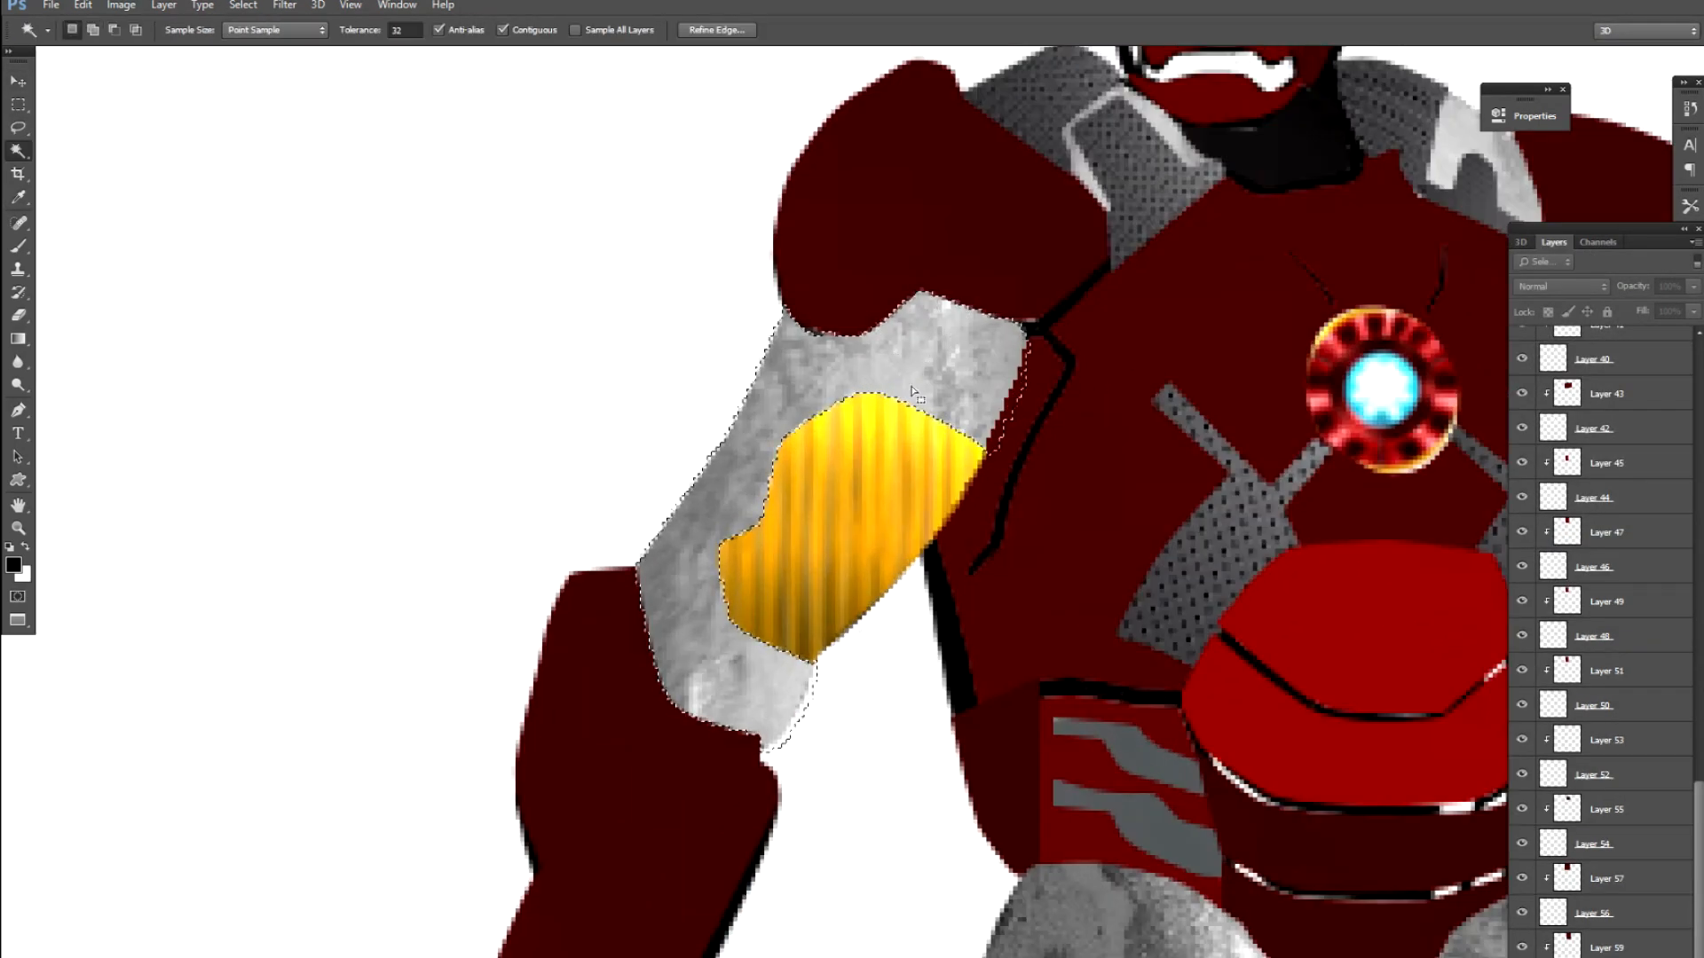
{"action": "key", "text": "l"}
{"action": "key", "text": "shift+F6"}
{"action": "key", "text": "Return"}
Step: Darken the selected silver sleeve by lowering the white output in Levels, and deselect it
{"action": "key", "text": "ctrl+l"}
{"action": "left_click_drag", "start_coordinate": [1589, 530], "coordinate": [1536, 532]}
{"action": "left_click", "coordinate": [1647, 285]}
{"action": "key", "text": "ctrl+d"}
{"action": "key", "text": "v"}
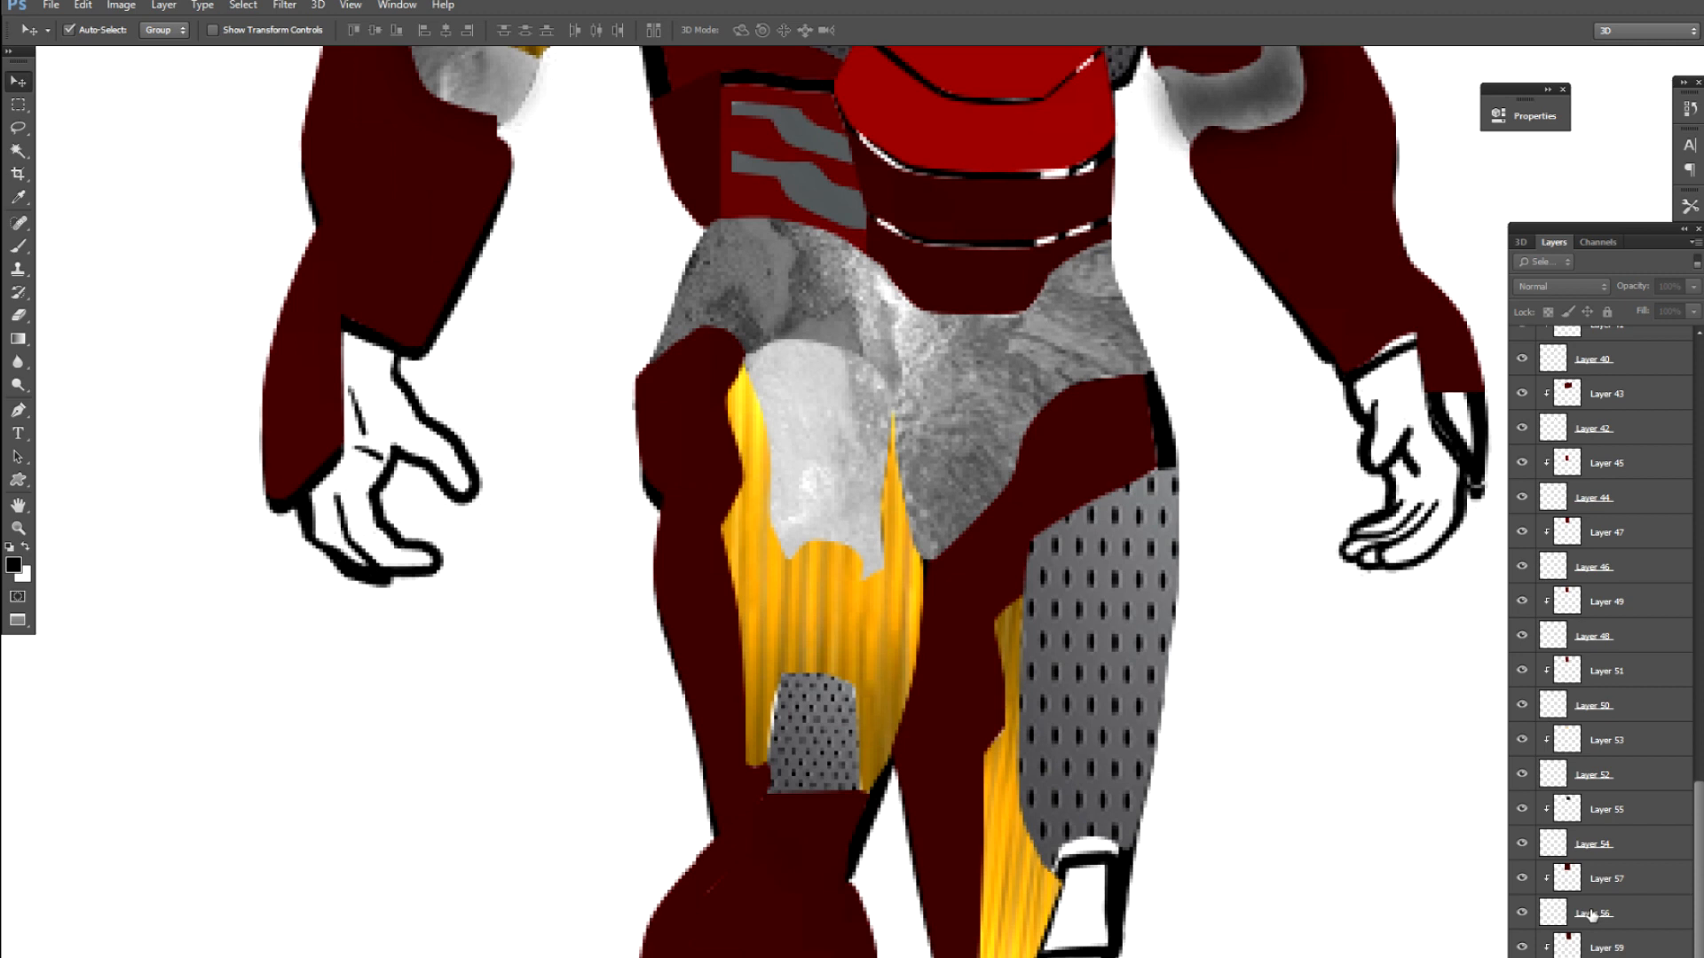
Step: Darken the selected grey pelvis and thigh plates with Levels at a white output of 144, and deselect them
{"action": "key", "text": "ctrl+l"}
{"action": "left_click_drag", "start_coordinate": [1589, 530], "coordinate": [1492, 531]}
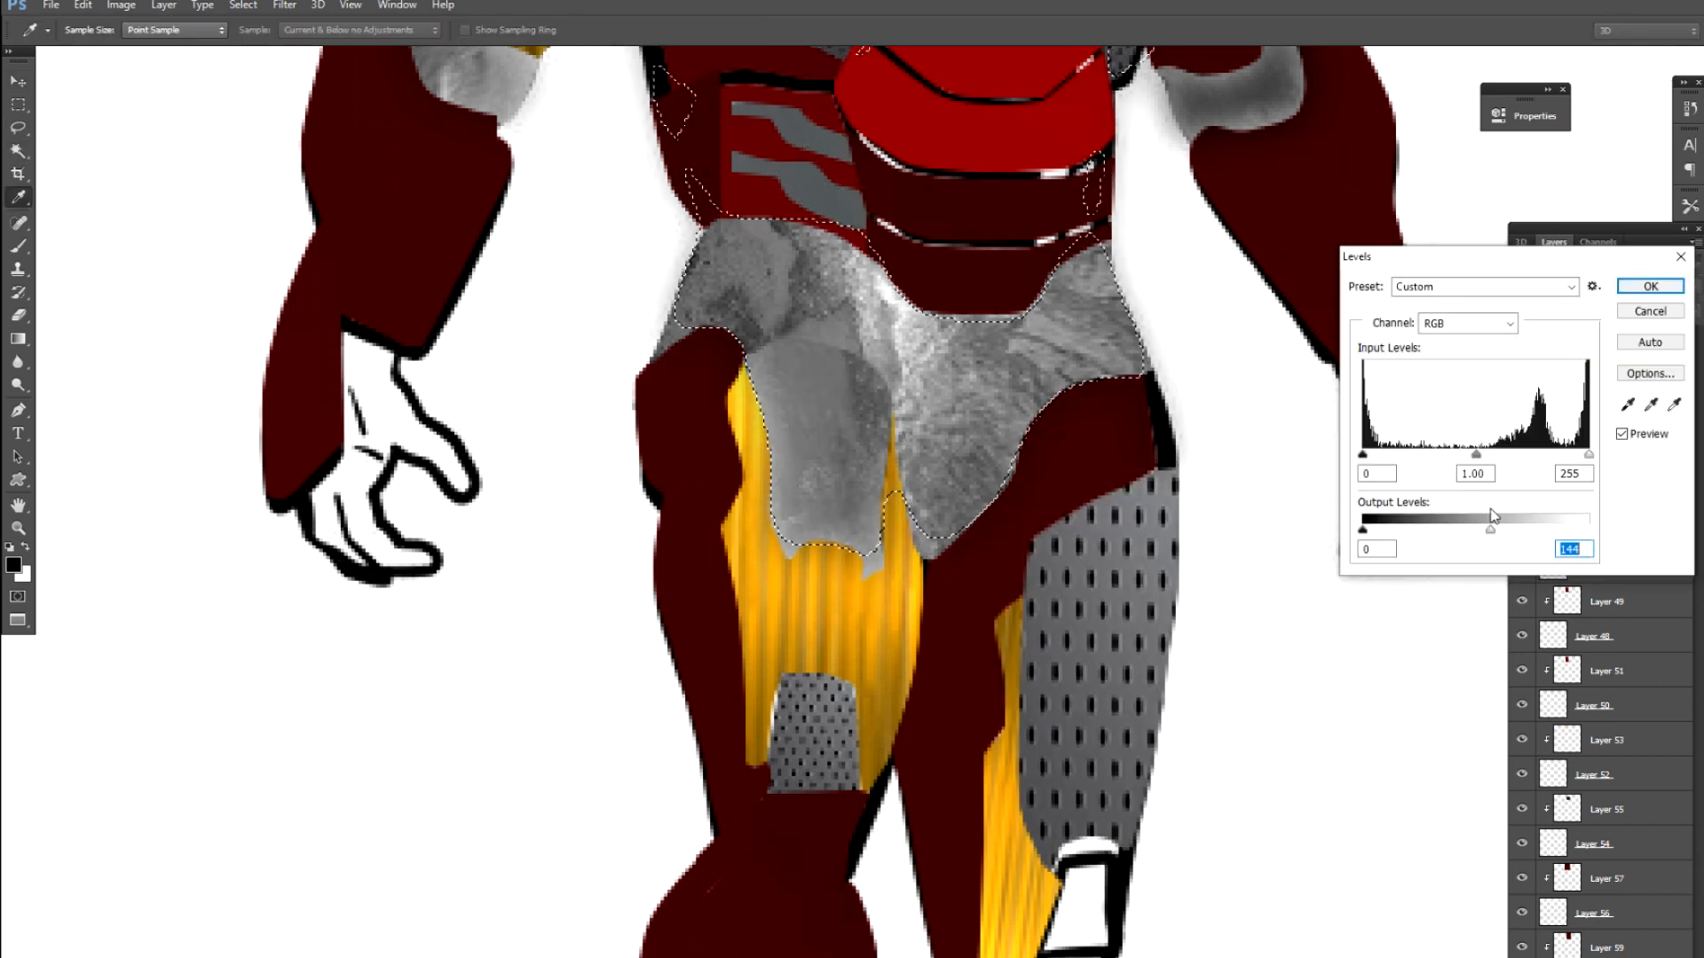
{"action": "left_click", "coordinate": [1646, 285]}
{"action": "key", "text": "ctrl+d"}
{"action": "key", "text": "v"}
Step: Try a pasted dark red texture clipped to the angled perforated chest panel
{"action": "scroll", "coordinate": [917, 799], "scroll_direction": "down", "scroll_amount": 5}
{"action": "scroll", "coordinate": [867, 355], "scroll_direction": "up", "scroll_amount": 6}
{"action": "left_click", "coordinate": [903, 750]}
{"action": "key", "text": "ctrl+v"}
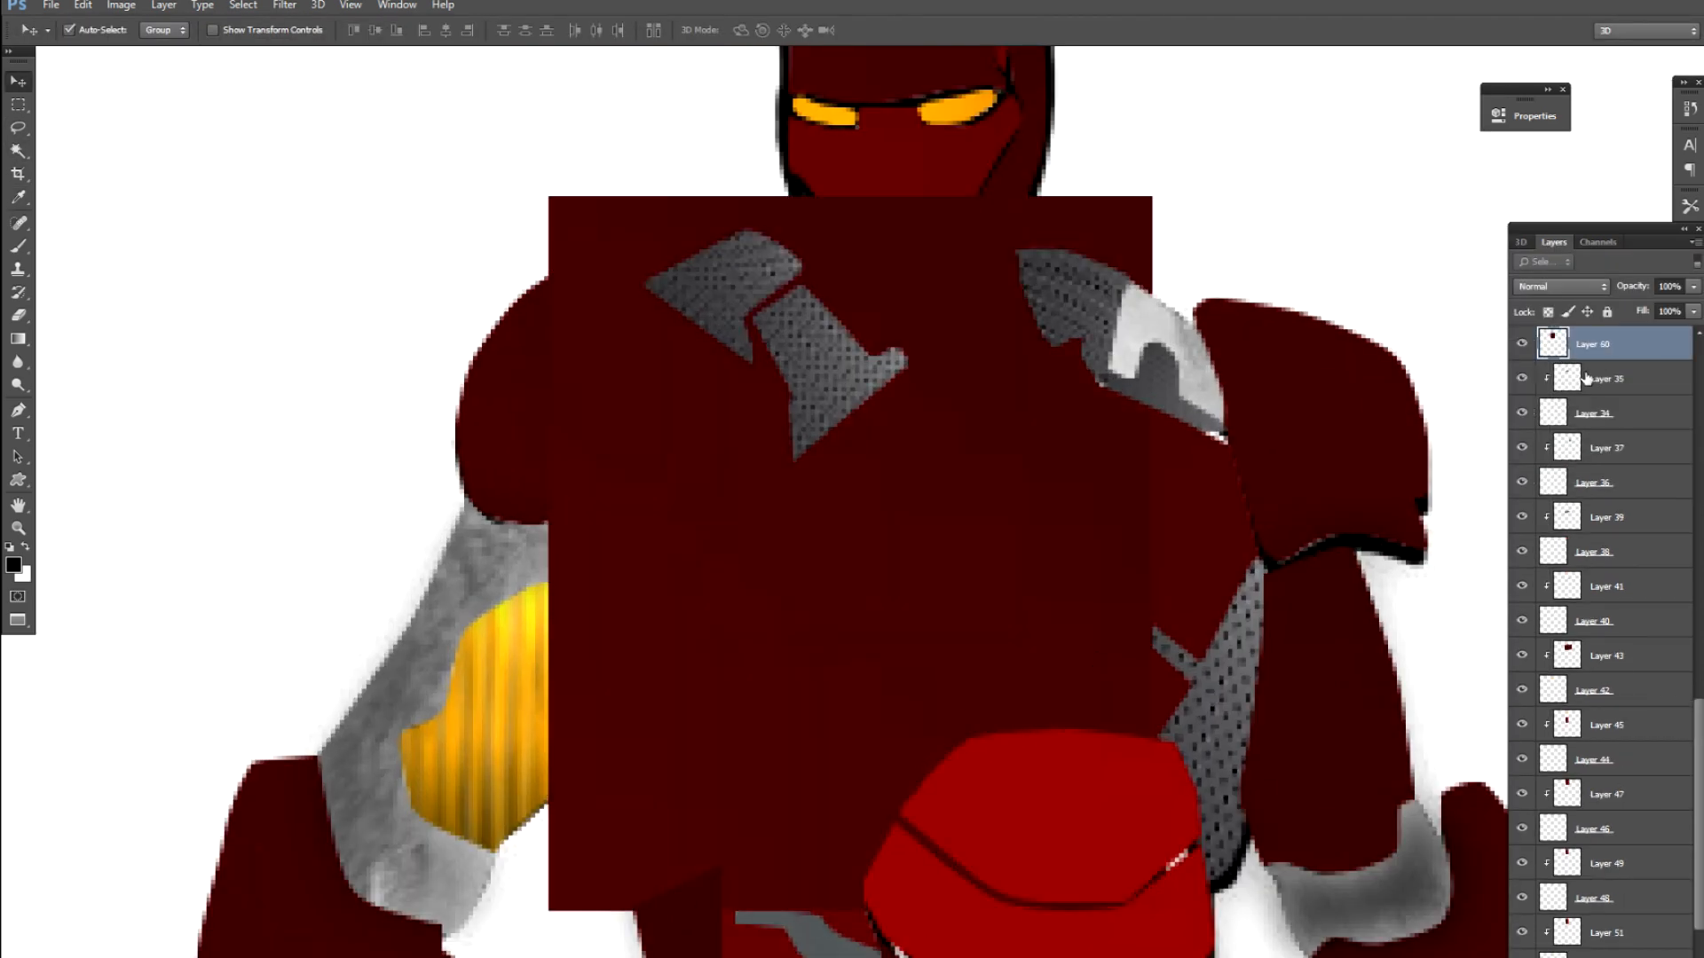
{"action": "left_click", "coordinate": [1582, 363], "text": "alt"}
{"action": "left_click_drag", "start_coordinate": [935, 554], "coordinate": [888, 532]}
{"action": "key", "text": "ctrl+m"}
{"action": "left_click_drag", "start_coordinate": [1460, 373], "coordinate": [1432, 358]}
{"action": "key", "text": "Escape"}
Step: Delete the pasted dark red texture and clip a fresh copy of it to the same angled chest panel
{"action": "left_click", "coordinate": [888, 532]}
{"action": "key", "text": "ctrl+a"}
{"action": "key", "text": "Delete"}
{"action": "key", "text": "ctrl+v"}
{"action": "left_click", "coordinate": [1588, 362], "text": "alt"}
Step: Paste another dark red texture and clip it to the panel behind the waist slots
{"action": "scroll", "coordinate": [1110, 665], "scroll_direction": "down", "scroll_amount": 5}
{"action": "scroll", "coordinate": [1110, 666], "scroll_direction": "up", "scroll_amount": 3}
{"action": "left_click_drag", "start_coordinate": [710, 922], "coordinate": [822, 780]}
{"action": "left_click", "coordinate": [820, 712]}
{"action": "key", "text": "ctrl+v"}
{"action": "left_click", "coordinate": [1612, 744], "text": "alt"}
Step: Trace the side waist panel below the gold-panelled arm with the Pen tool and clip a pasted dark red texture to its shape
{"action": "left_click", "coordinate": [759, 641]}
{"action": "left_click_drag", "start_coordinate": [763, 639], "coordinate": [687, 738]}
{"action": "scroll", "coordinate": [625, 714], "scroll_direction": "up", "scroll_amount": 3}
{"action": "key", "text": "p"}
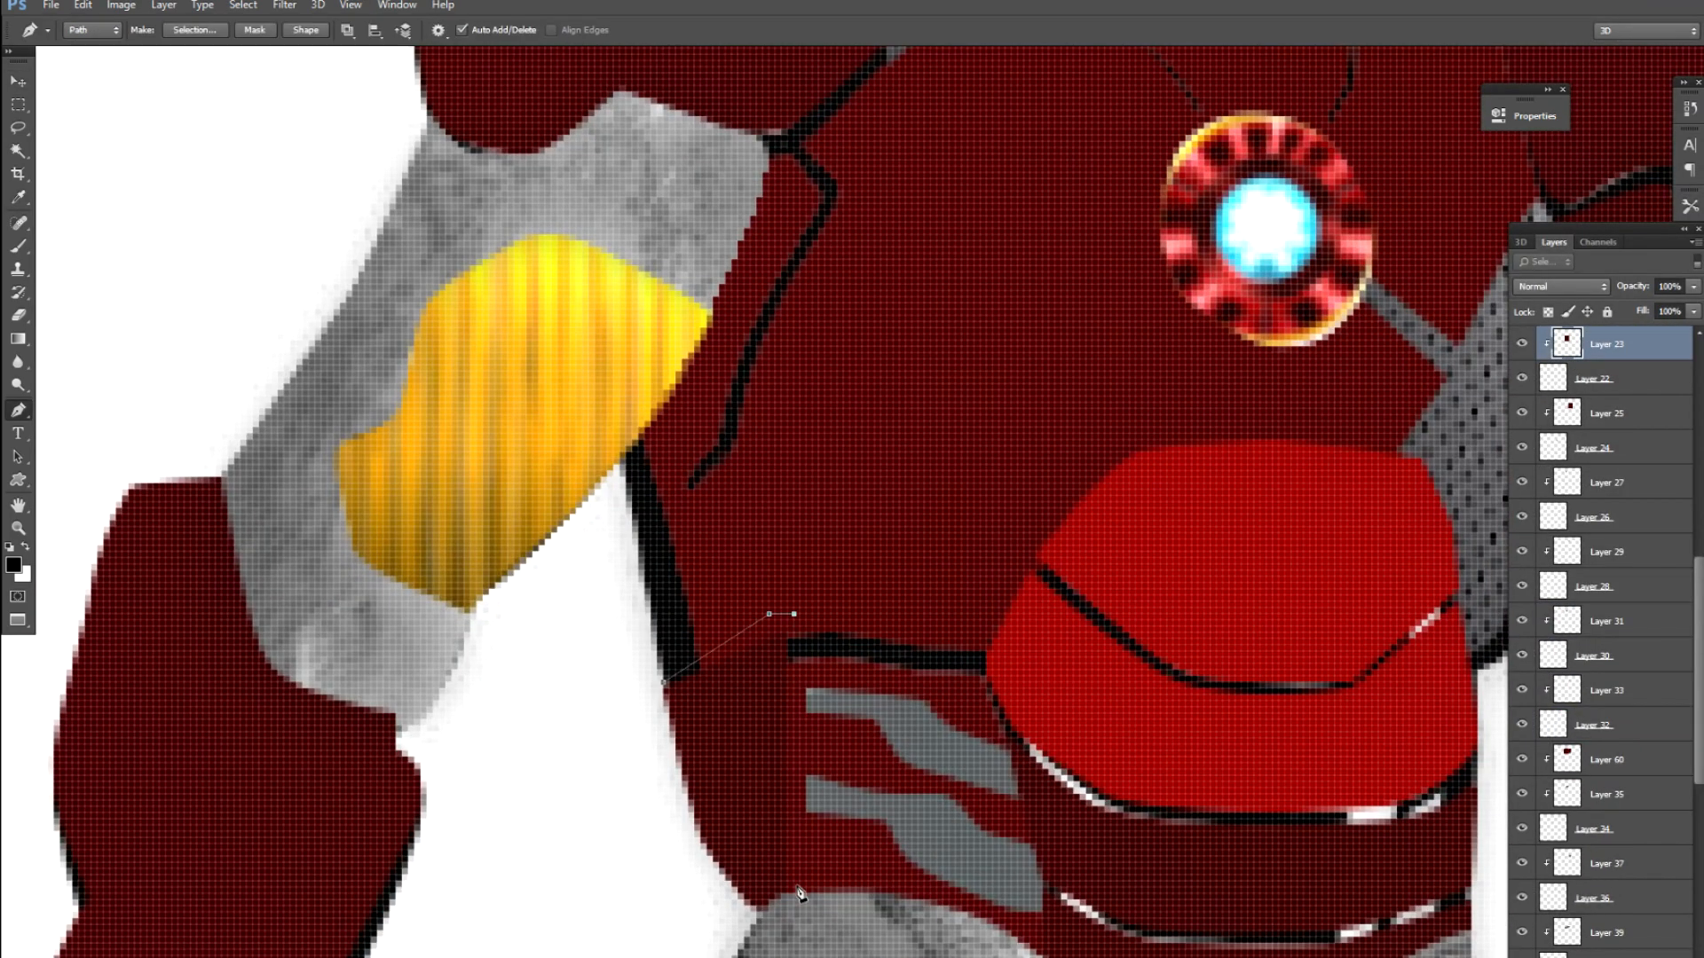
{"action": "key", "text": "ctrl+Return"}
{"action": "key", "text": "v"}
{"action": "left_click", "coordinate": [750, 731]}
{"action": "key", "text": "ctrl+v"}
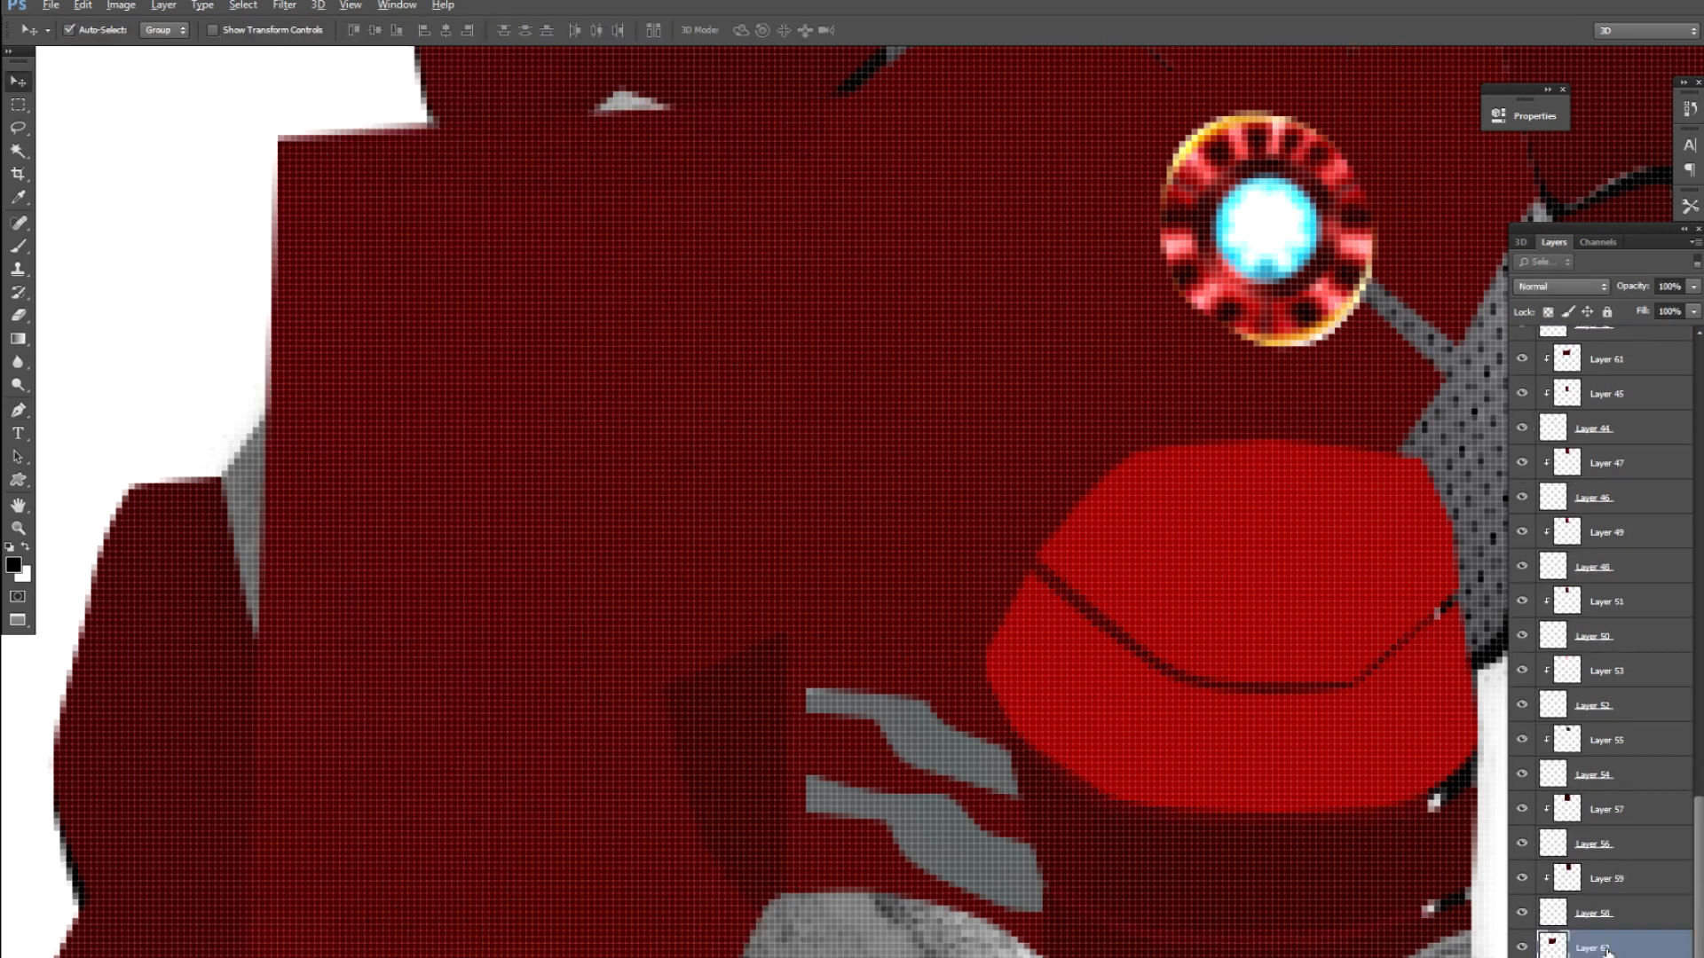
{"action": "left_click", "coordinate": [1605, 955], "text": "alt"}
Step: Try tracing the thumb-side edge of the viewer's-right hand from the wrist down with the Pen tool
{"action": "key", "text": "ctrl+minus"}
{"action": "key", "text": "ctrl+minus"}
{"action": "key", "text": "ctrl+minus"}
{"action": "key", "text": "ctrl+minus"}
{"action": "key", "text": "ctrl+minus"}
{"action": "left_click_drag", "start_coordinate": [1107, 705], "coordinate": [1134, 428]}
{"action": "scroll", "coordinate": [1189, 399], "scroll_direction": "up", "scroll_amount": 6}
{"action": "left_click_drag", "start_coordinate": [1371, 936], "coordinate": [1089, 813]}
{"action": "key", "text": "p"}
{"action": "left_click", "coordinate": [1034, 634]}
{"action": "left_click_drag", "start_coordinate": [1120, 833], "coordinate": [1121, 850]}
{"action": "left_click_drag", "start_coordinate": [1121, 850], "coordinate": [1088, 721]}
{"action": "left_click_drag", "start_coordinate": [1160, 912], "coordinate": [1075, 539]}
{"action": "left_click_drag", "start_coordinate": [1100, 602], "coordinate": [1093, 640]}
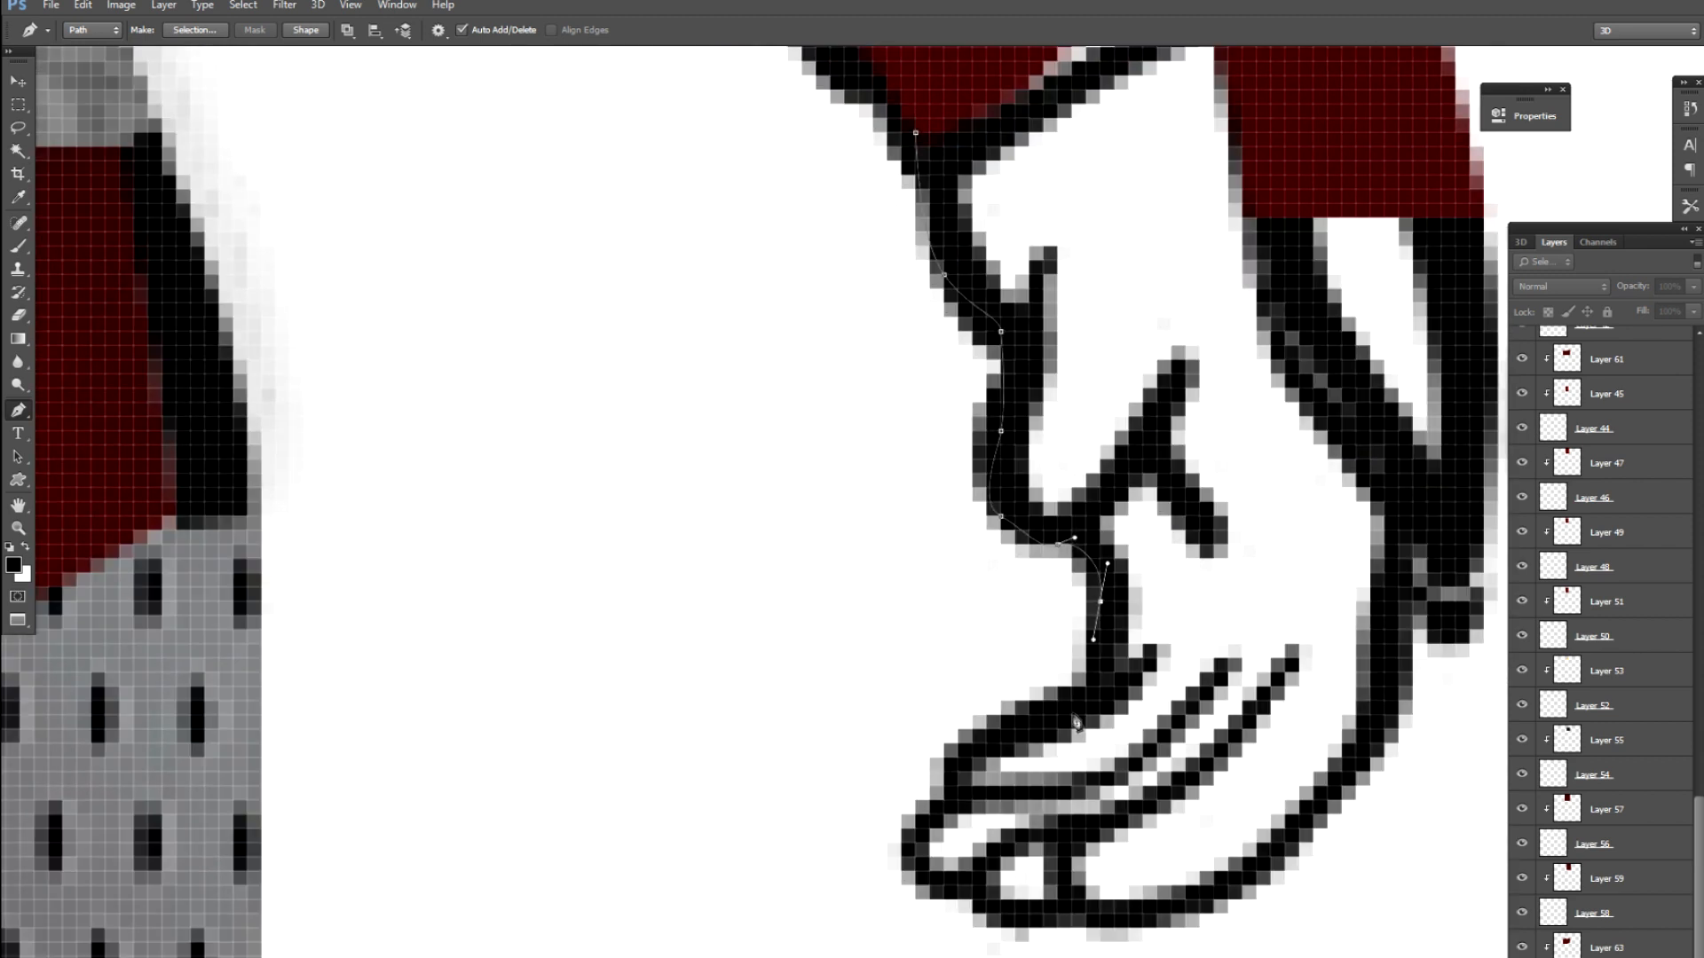
Step: Try continuing the hand path around the fingers and up to the cuff's tip, and drop the path
{"action": "left_click_drag", "start_coordinate": [912, 859], "coordinate": [916, 879]}
{"action": "mouse_move", "coordinate": [990, 905]}
{"action": "left_mouse_down"}
{"action": "mouse_move", "coordinate": [947, 778]}
{"action": "mouse_move", "coordinate": [1004, 809]}
{"action": "left_mouse_up"}
{"action": "left_click_drag", "start_coordinate": [1085, 809], "coordinate": [830, 919]}
{"action": "left_click_drag", "start_coordinate": [1093, 678], "coordinate": [933, 834]}
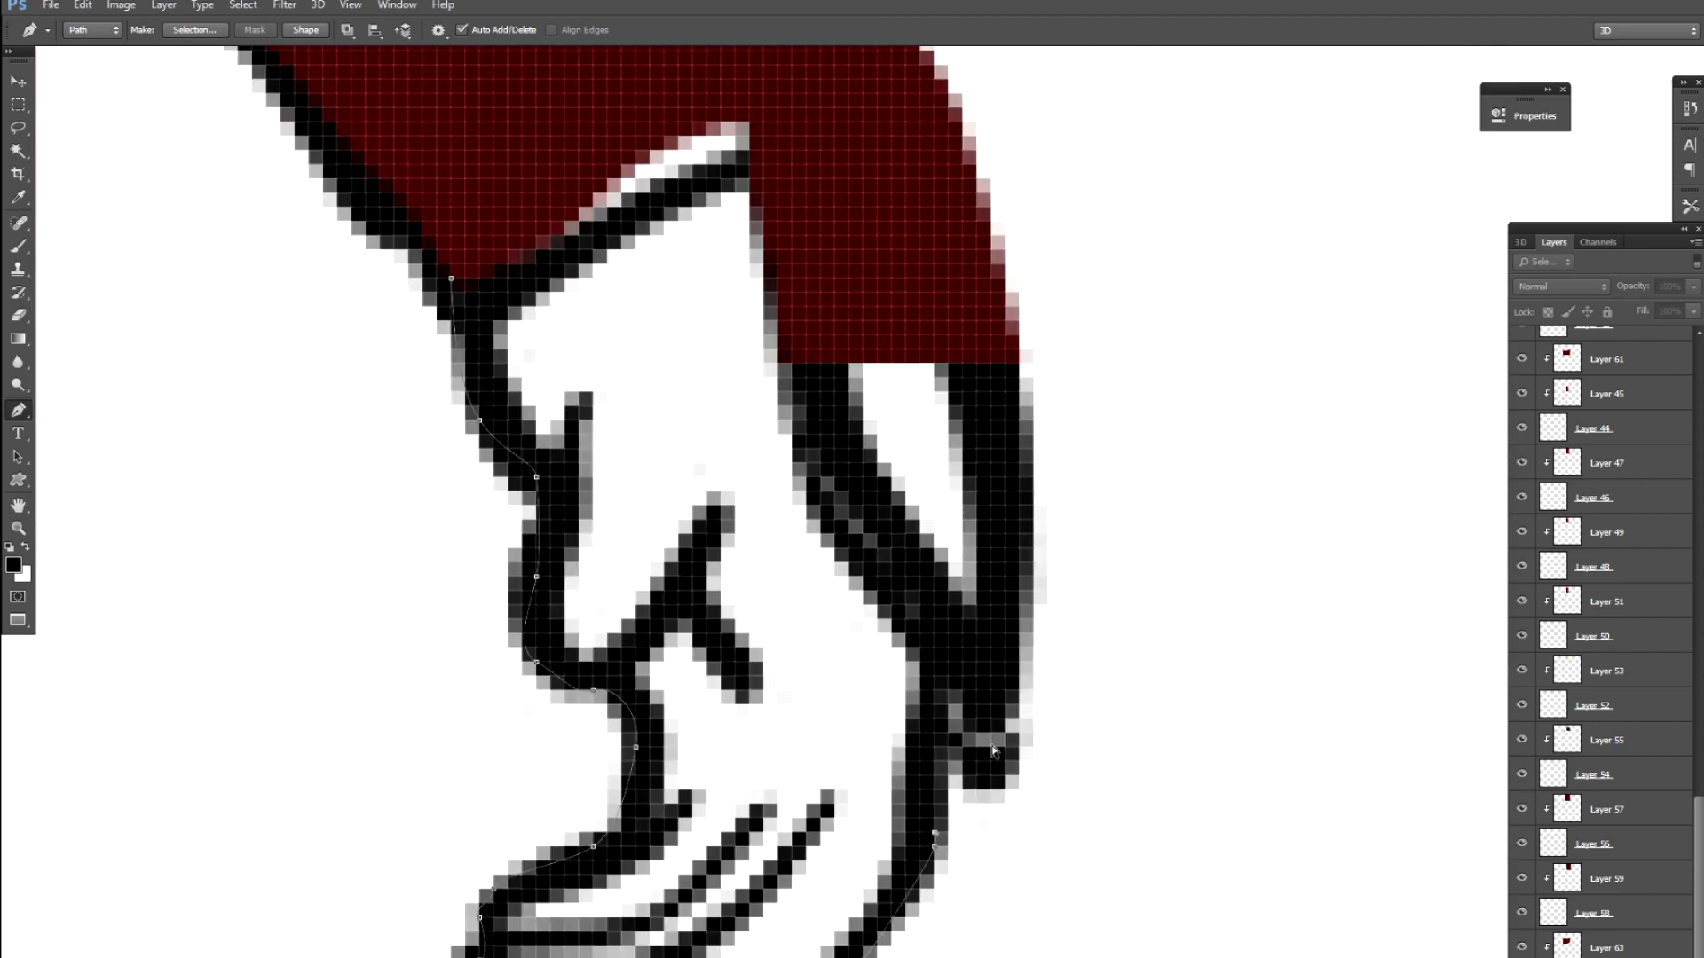
{"action": "left_click_drag", "start_coordinate": [994, 750], "coordinate": [999, 776]}
{"action": "key", "text": "Escape"}
Step: Paste the dark red texture and clip it to the pointed cuff tip beside the viewer's-right hand
{"action": "key", "text": "l"}
{"action": "key", "text": "ctrl+v"}
{"action": "key", "text": "v"}
{"action": "left_click", "coordinate": [1594, 954], "text": "alt"}
Step: Outline the whole viewer's-right hand with the Lasso, adding the fingers, palm and wrist into one selection
{"action": "left_click_drag", "start_coordinate": [931, 497], "coordinate": [984, 258]}
{"action": "left_click", "coordinate": [987, 800]}
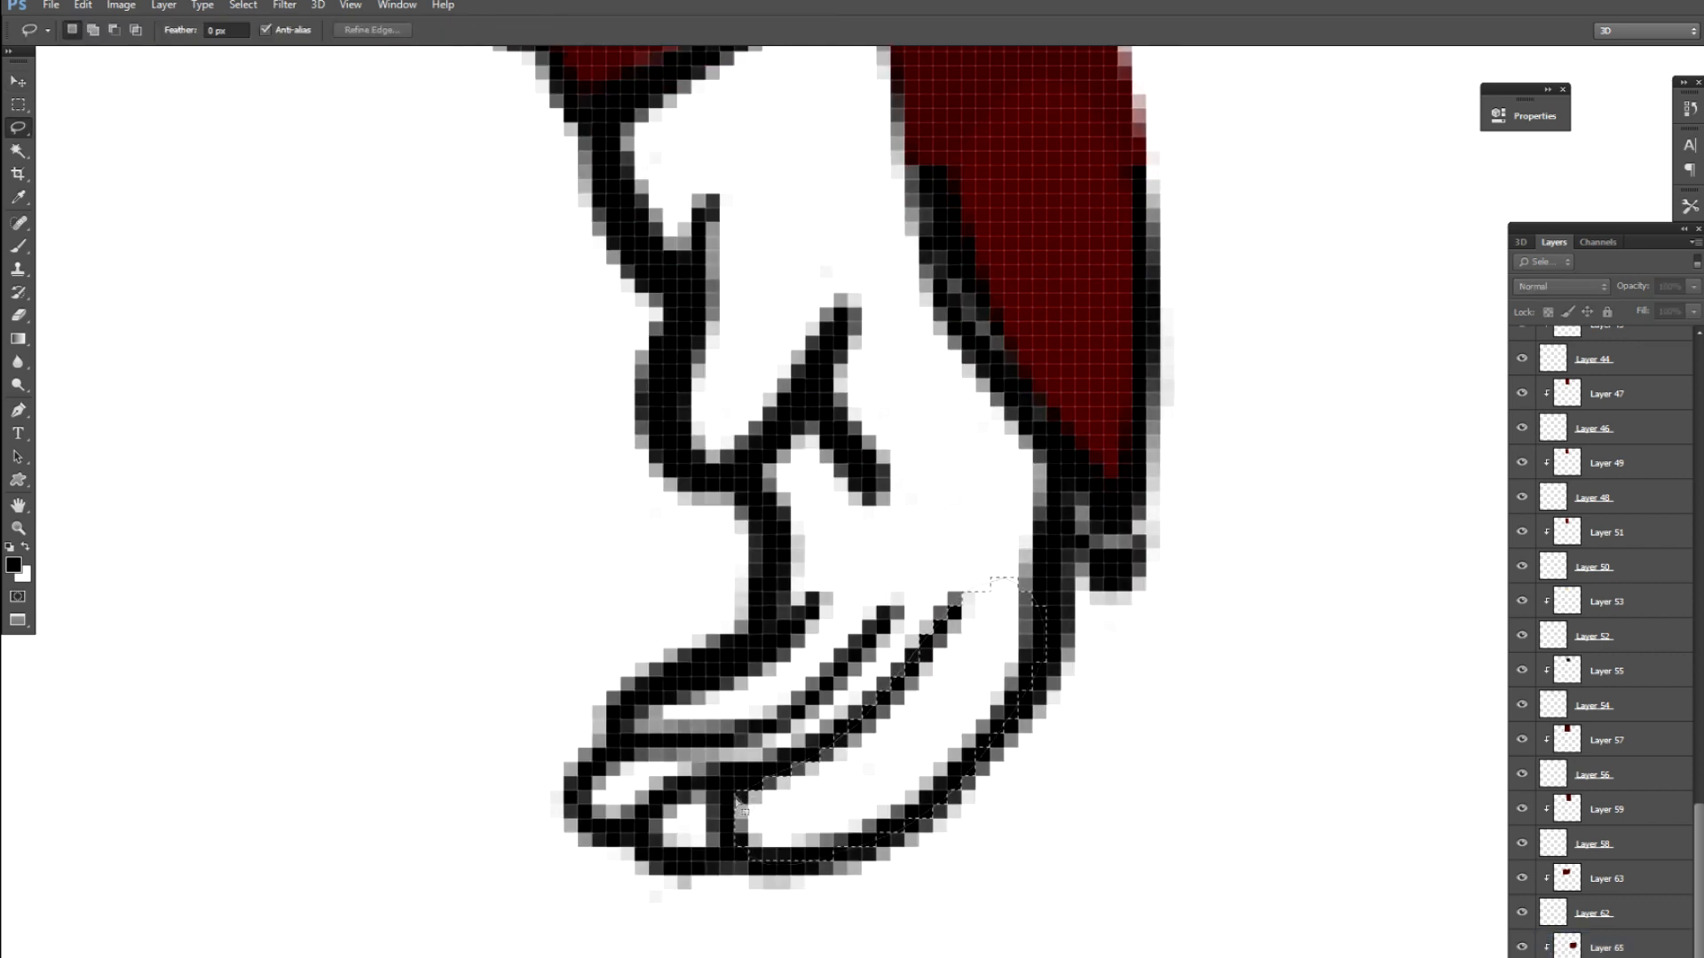
{"action": "mouse_move", "coordinate": [874, 646]}
{"action": "left_mouse_down"}
{"action": "mouse_move", "coordinate": [819, 583]}
{"action": "mouse_move", "coordinate": [595, 617]}
{"action": "left_mouse_up"}
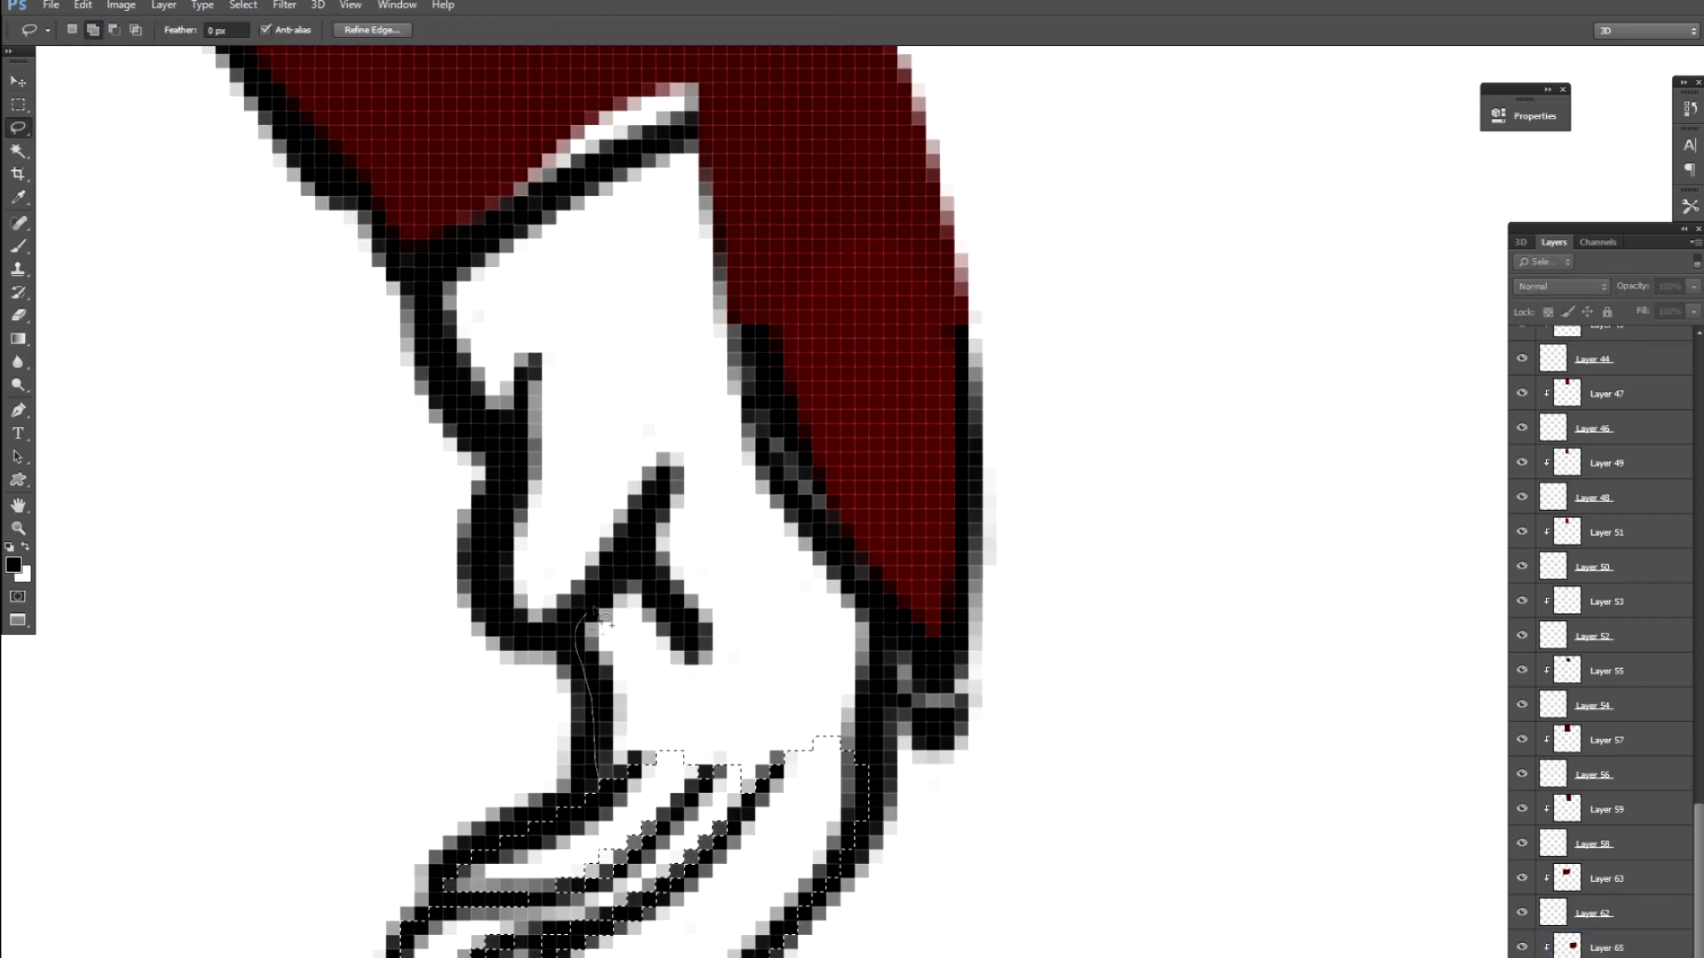
{"action": "left_click_drag", "start_coordinate": [644, 542], "coordinate": [674, 693]}
{"action": "left_click_drag", "start_coordinate": [467, 427], "coordinate": [665, 317]}
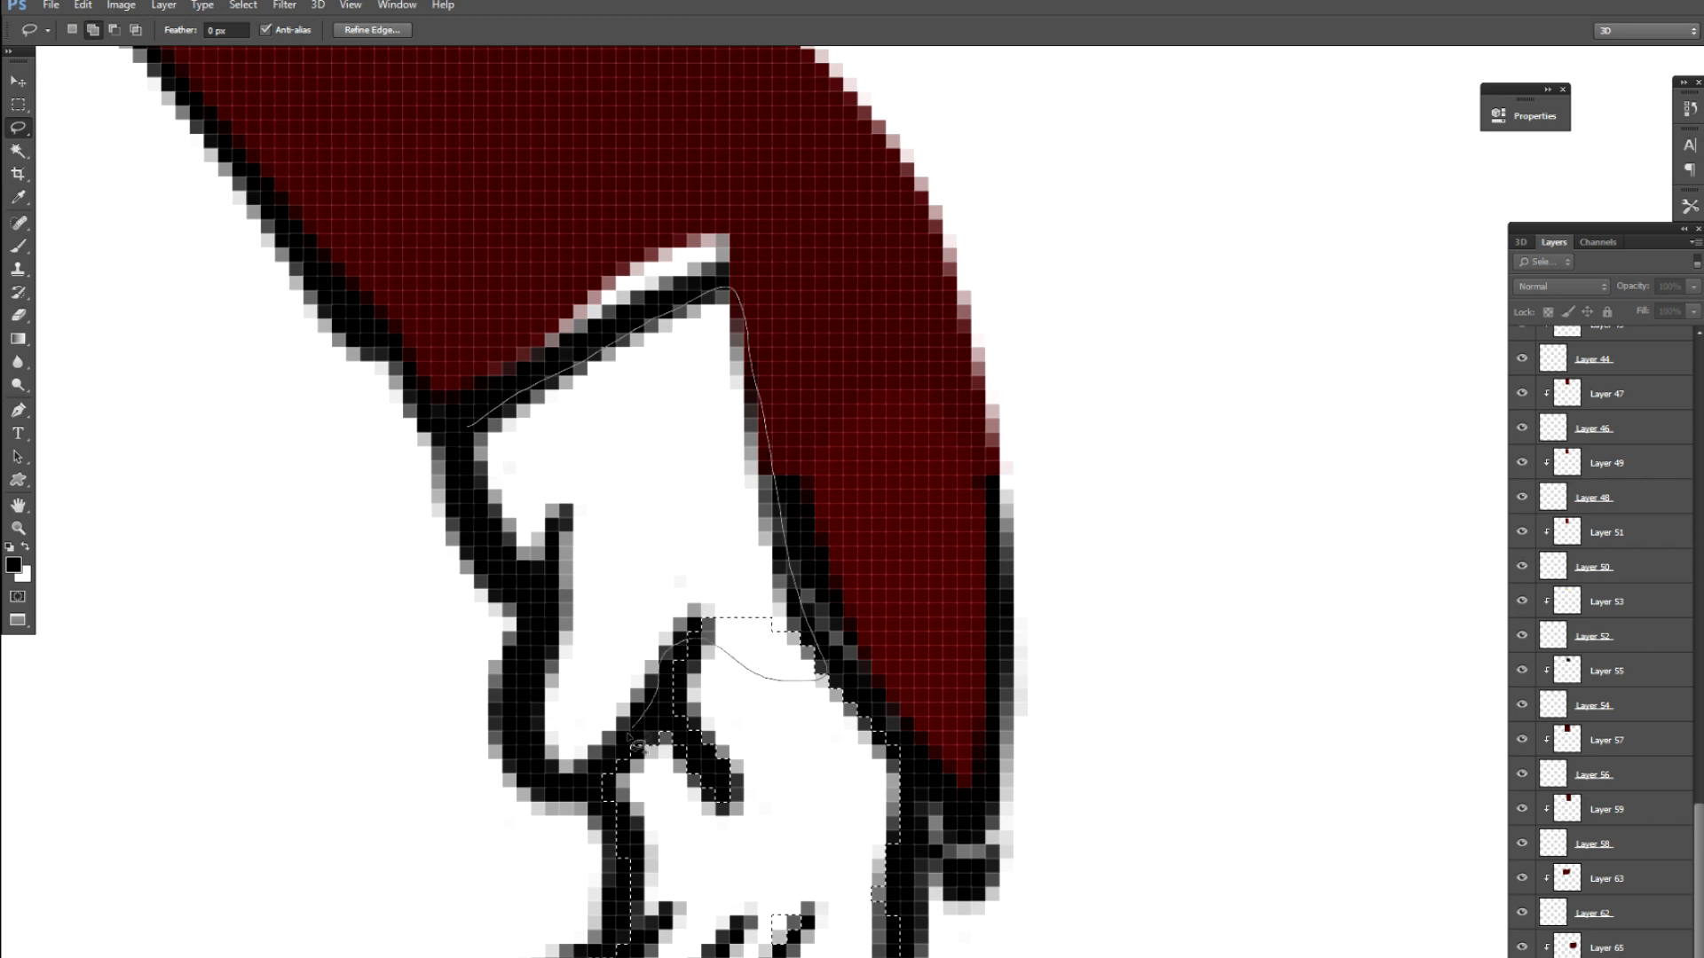
{"action": "left_click_drag", "start_coordinate": [463, 430], "coordinate": [466, 429]}
Step: Copy the selected viewer's-right hand to its own layer and clip a pasted dark red texture to it
{"action": "key", "text": "ctrl+j"}
{"action": "key", "text": "ctrl+v"}
{"action": "key", "text": "v"}
{"action": "left_click", "coordinate": [1594, 955], "text": "alt"}
{"action": "key", "text": "ctrl+minus"}
{"action": "key", "text": "ctrl+minus"}
{"action": "key", "text": "ctrl+minus"}
{"action": "key", "text": "ctrl+minus"}
{"action": "key", "text": "ctrl+minus"}
{"action": "key", "text": "ctrl+minus"}
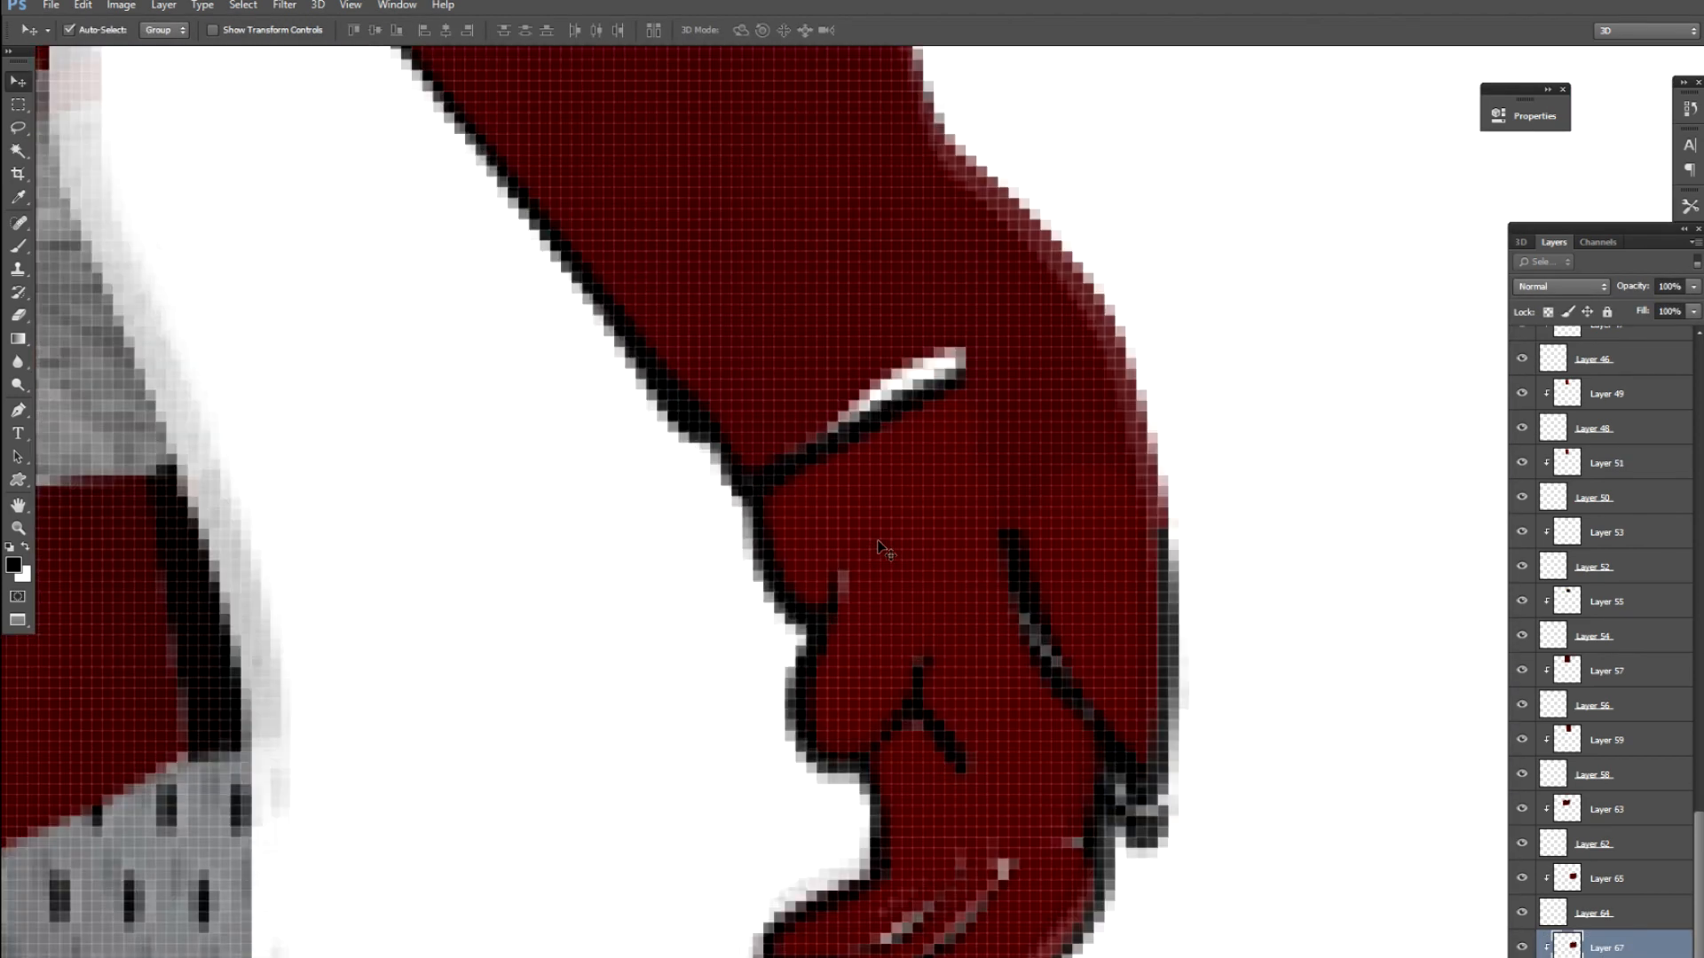
Step: Outline the viewer's-left hand with the Lasso, combining the thumb, palm and fingers into one selection
{"action": "left_click_drag", "start_coordinate": [266, 701], "coordinate": [662, 750]}
{"action": "key", "text": "ctrl+plus"}
{"action": "key", "text": "ctrl+plus"}
{"action": "key", "text": "ctrl+plus"}
{"action": "key", "text": "ctrl+plus"}
{"action": "key", "text": "ctrl+plus"}
{"action": "key", "text": "l"}
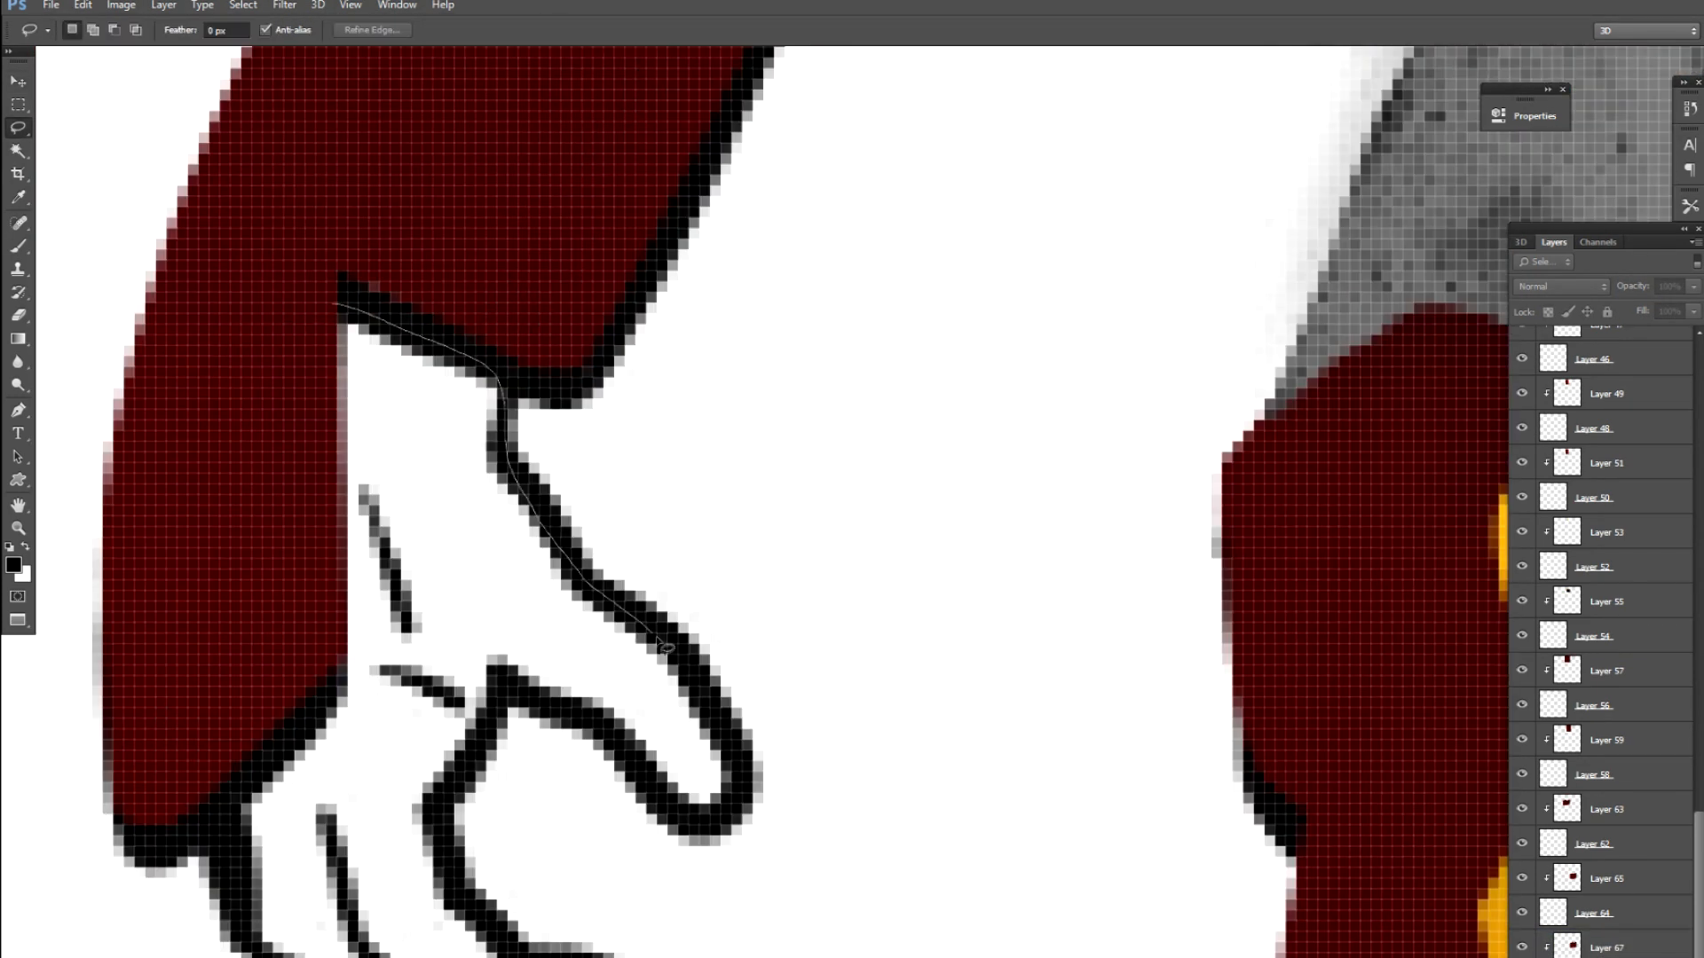
{"action": "left_click_drag", "start_coordinate": [451, 801], "coordinate": [370, 779]}
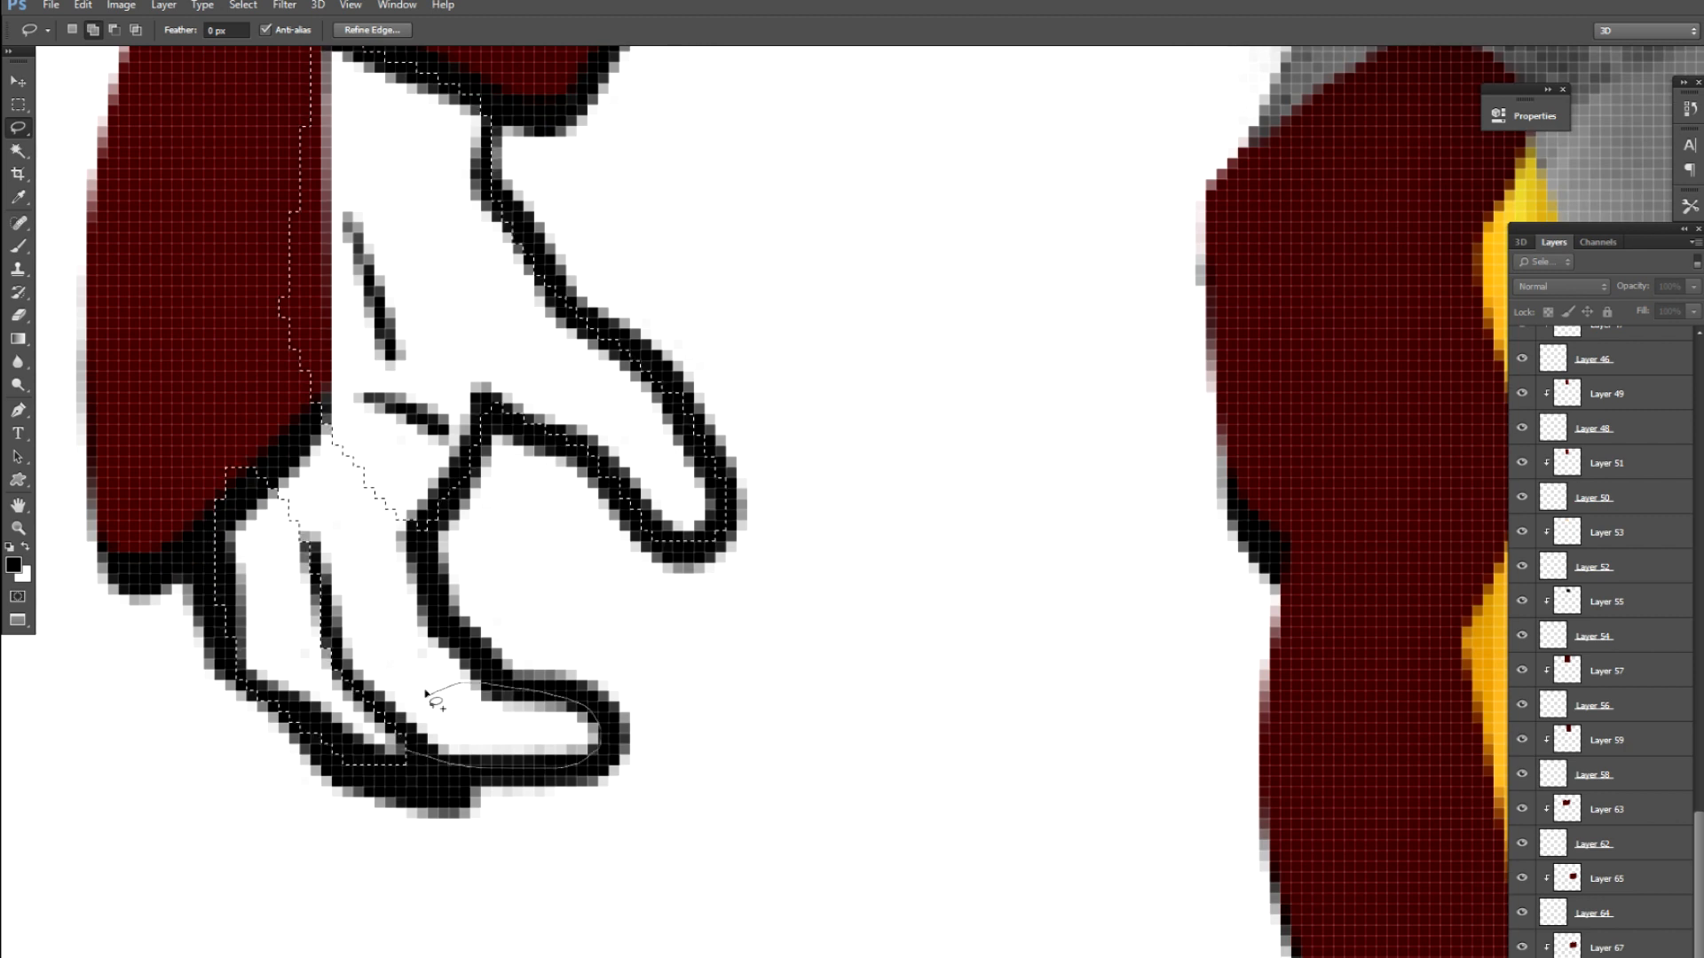
Step: Copy the selected viewer's-left hand to its own layer and turn off snapping
{"action": "key", "text": "ctrl+j"}
{"action": "key", "text": "v"}
{"action": "left_click", "coordinate": [350, 6]}
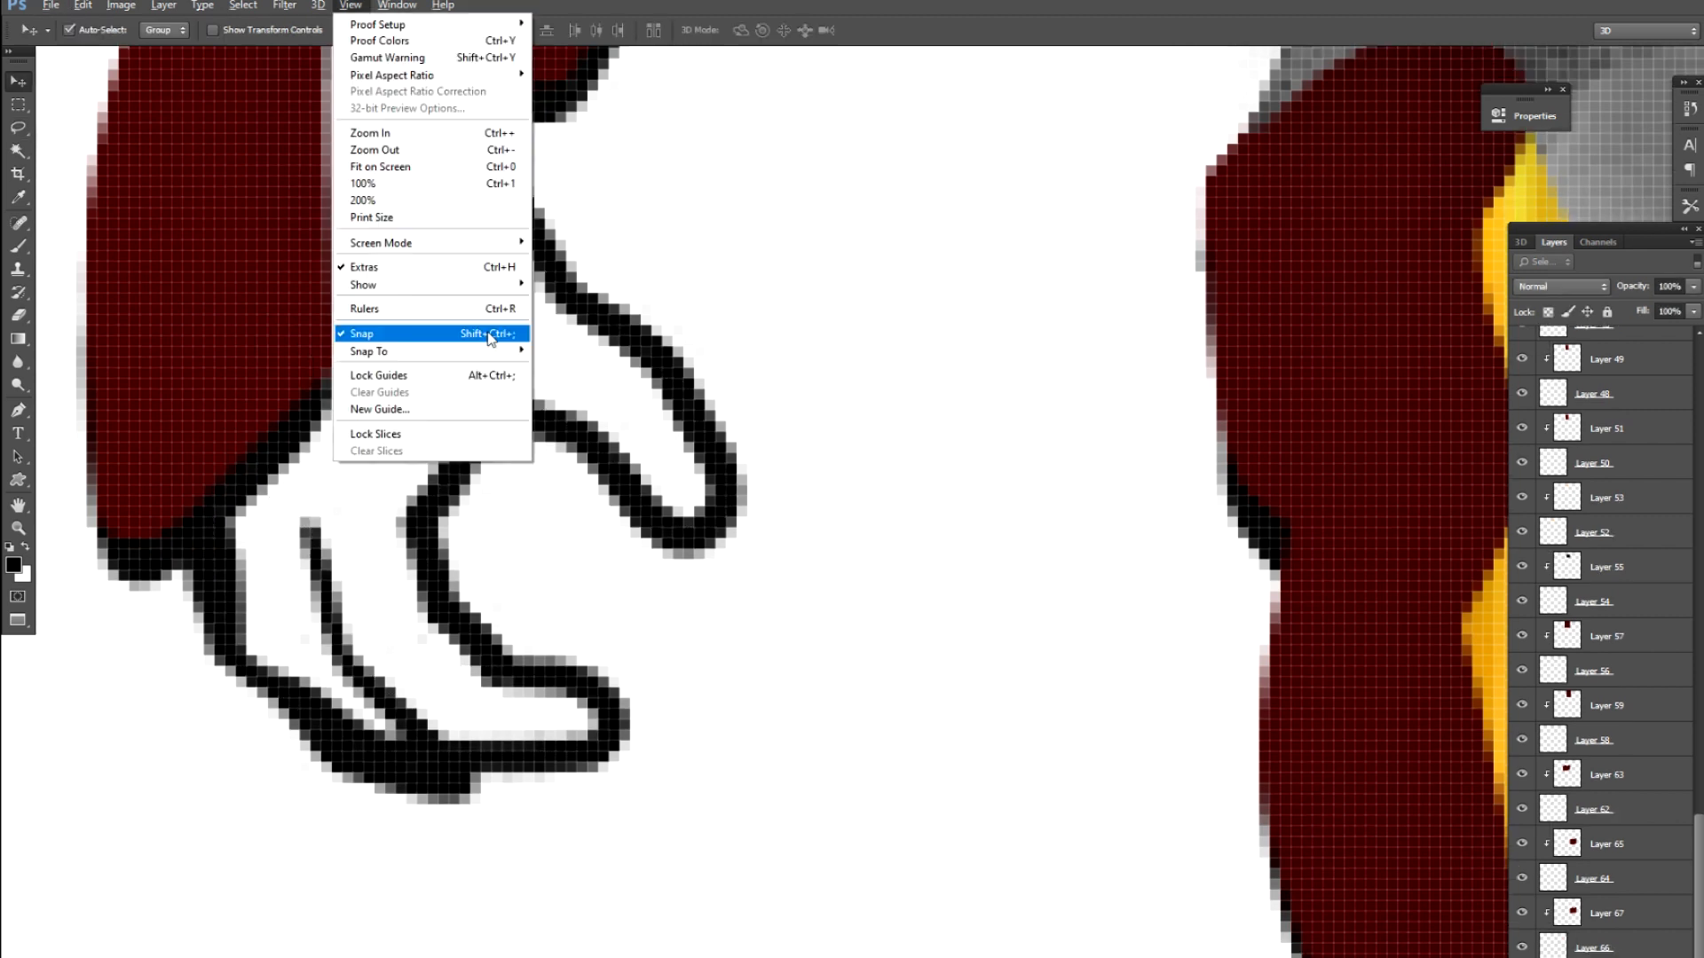
{"action": "left_click", "coordinate": [487, 335]}
Step: Paste the dark red texture and clip it to the copied viewer's-left hand
{"action": "key", "text": "ctrl+v"}
{"action": "left_click", "coordinate": [1607, 956], "text": "alt"}
{"action": "key", "text": "ctrl+minus"}
{"action": "key", "text": "ctrl+minus"}
{"action": "key", "text": "ctrl+minus"}
{"action": "key", "text": "ctrl+minus"}
{"action": "key", "text": "ctrl+minus"}
{"action": "key", "text": "ctrl+minus"}
{"action": "key", "text": "ctrl+minus"}
Step: Try outlining the white band below the gold strip on the viewer's-right knee with the Lasso
{"action": "key", "text": "l"}
{"action": "left_click_drag", "start_coordinate": [686, 549], "coordinate": [727, 754]}
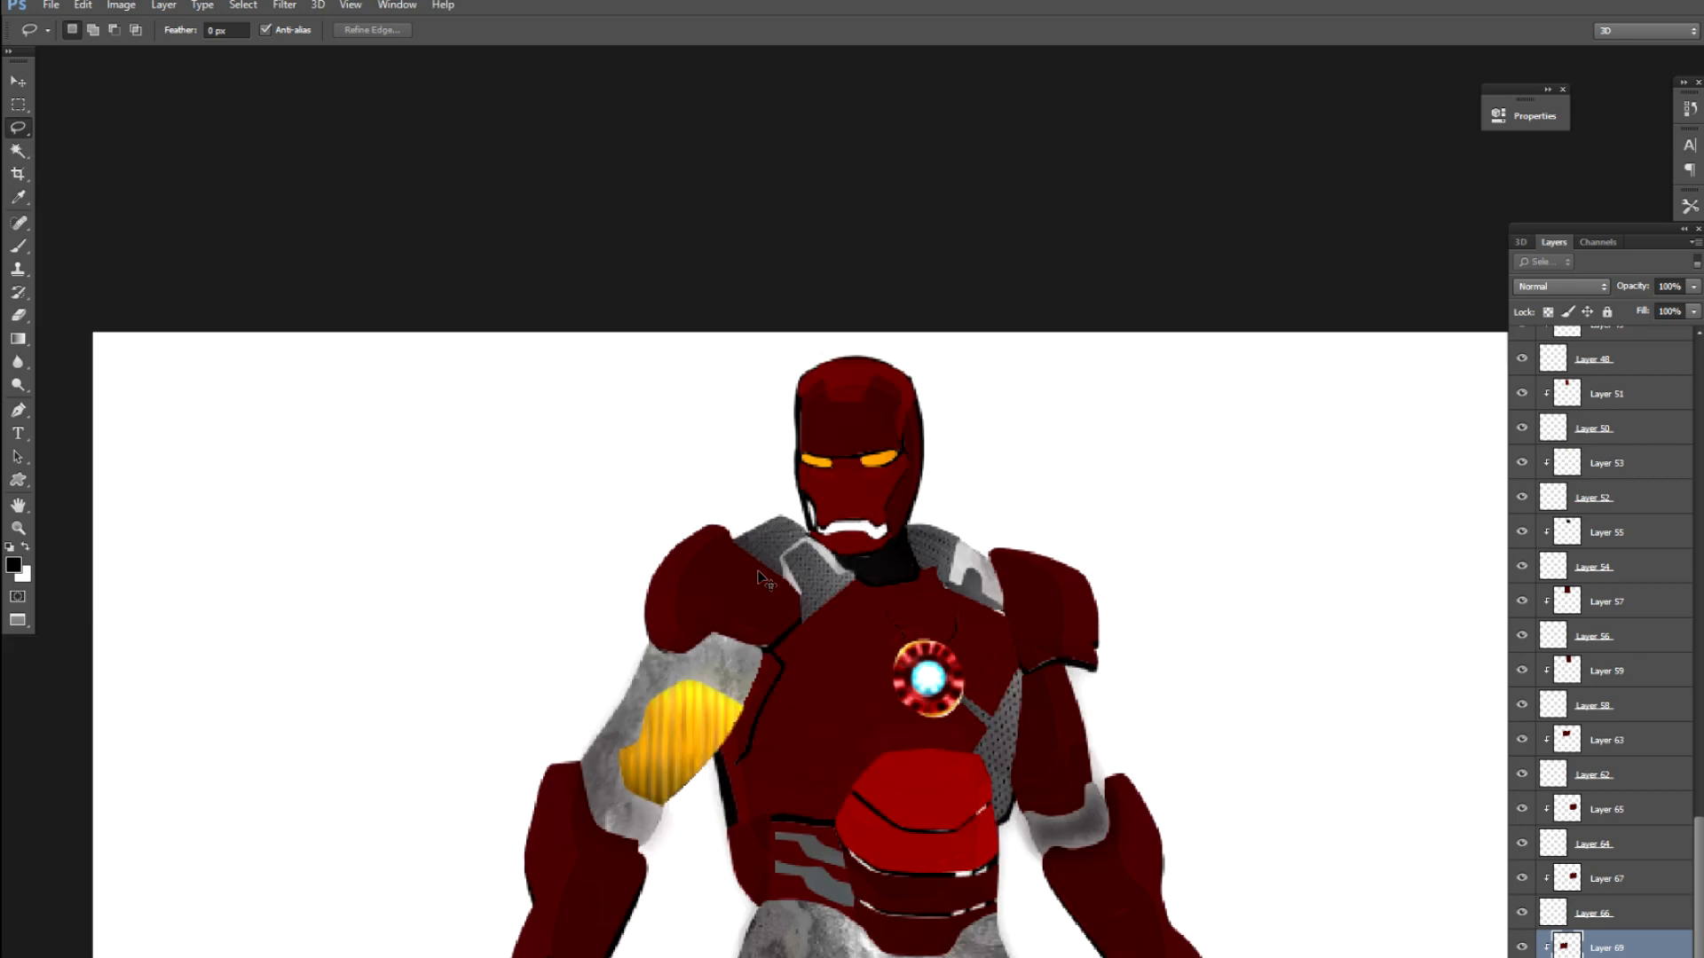
{"action": "scroll", "coordinate": [684, 621], "scroll_direction": "up", "scroll_amount": 3}
{"action": "left_click_drag", "start_coordinate": [616, 506], "coordinate": [684, 655]}
{"action": "key", "text": "v"}
{"action": "left_click", "coordinate": [684, 655]}
{"action": "scroll", "coordinate": [901, 710], "scroll_direction": "up", "scroll_amount": 3}
{"action": "left_click", "coordinate": [932, 674]}
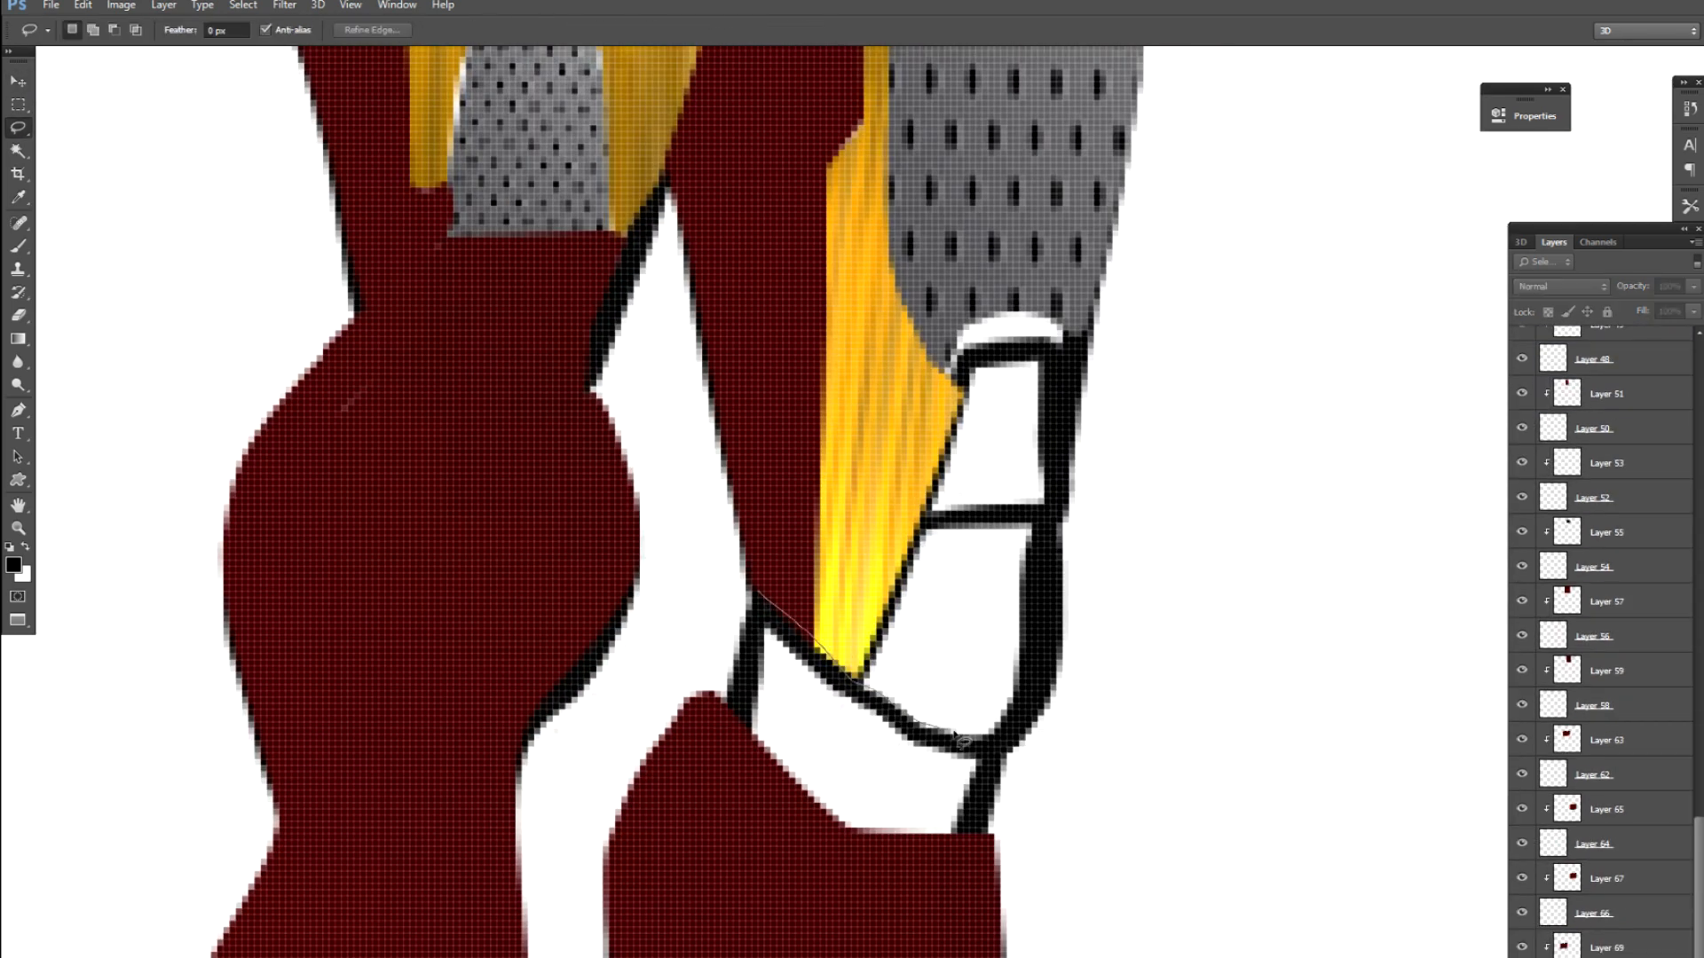
Step: Try copying the knee selection to a layer at the top of the stack and transforming it, and delete that layer
{"action": "key", "text": "ctrl+j"}
{"action": "key", "text": "v"}
{"action": "key", "text": "ctrl+shift+bracketright"}
{"action": "key", "text": "ctrl+t"}
{"action": "left_click_drag", "start_coordinate": [615, 564], "coordinate": [651, 589]}
{"action": "key", "text": "Return"}
{"action": "scroll", "coordinate": [898, 612], "scroll_direction": "down", "scroll_amount": 3}
{"action": "scroll", "coordinate": [896, 328], "scroll_direction": "up", "scroll_amount": 3}
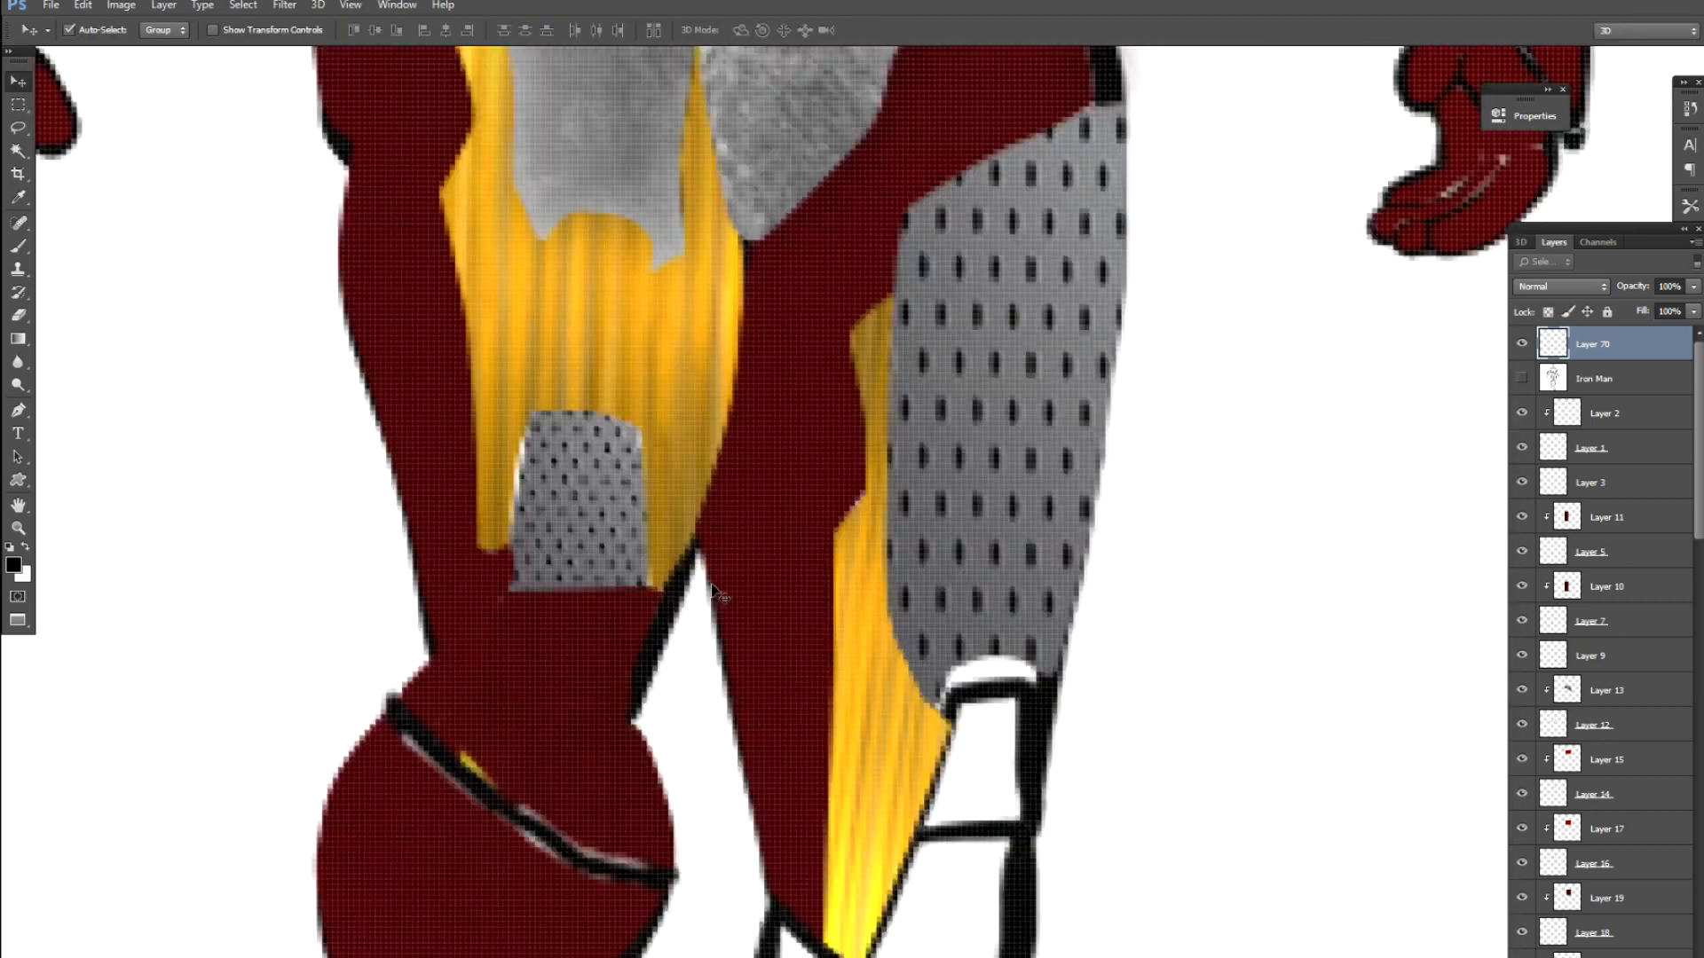
{"action": "key", "text": "Delete"}
Step: Select the white knee band and the two side panels above it on the viewer's-right leg with the Polygonal Lasso
{"action": "left_click_drag", "start_coordinate": [722, 761], "coordinate": [755, 768]}
{"action": "scroll", "coordinate": [757, 773], "scroll_direction": "up", "scroll_amount": 3}
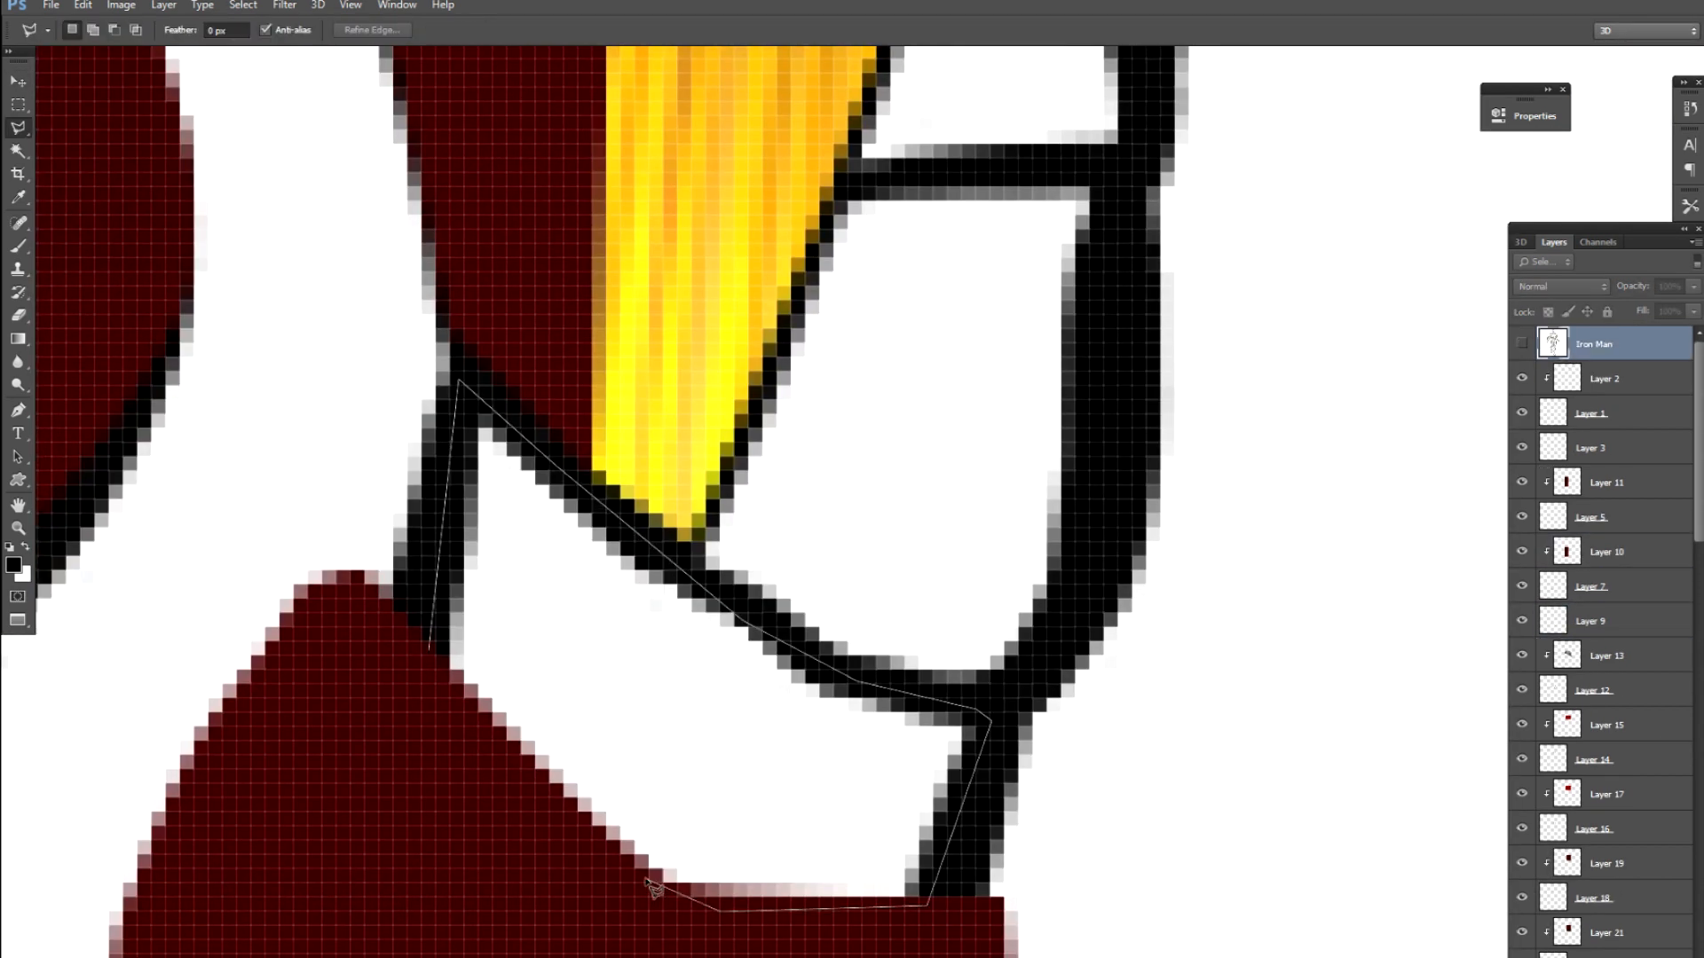
{"action": "left_click", "coordinate": [854, 176]}
{"action": "left_click_drag", "start_coordinate": [896, 191], "coordinate": [719, 831]}
{"action": "left_click", "coordinate": [773, 459]}
{"action": "left_click", "coordinate": [751, 575]}
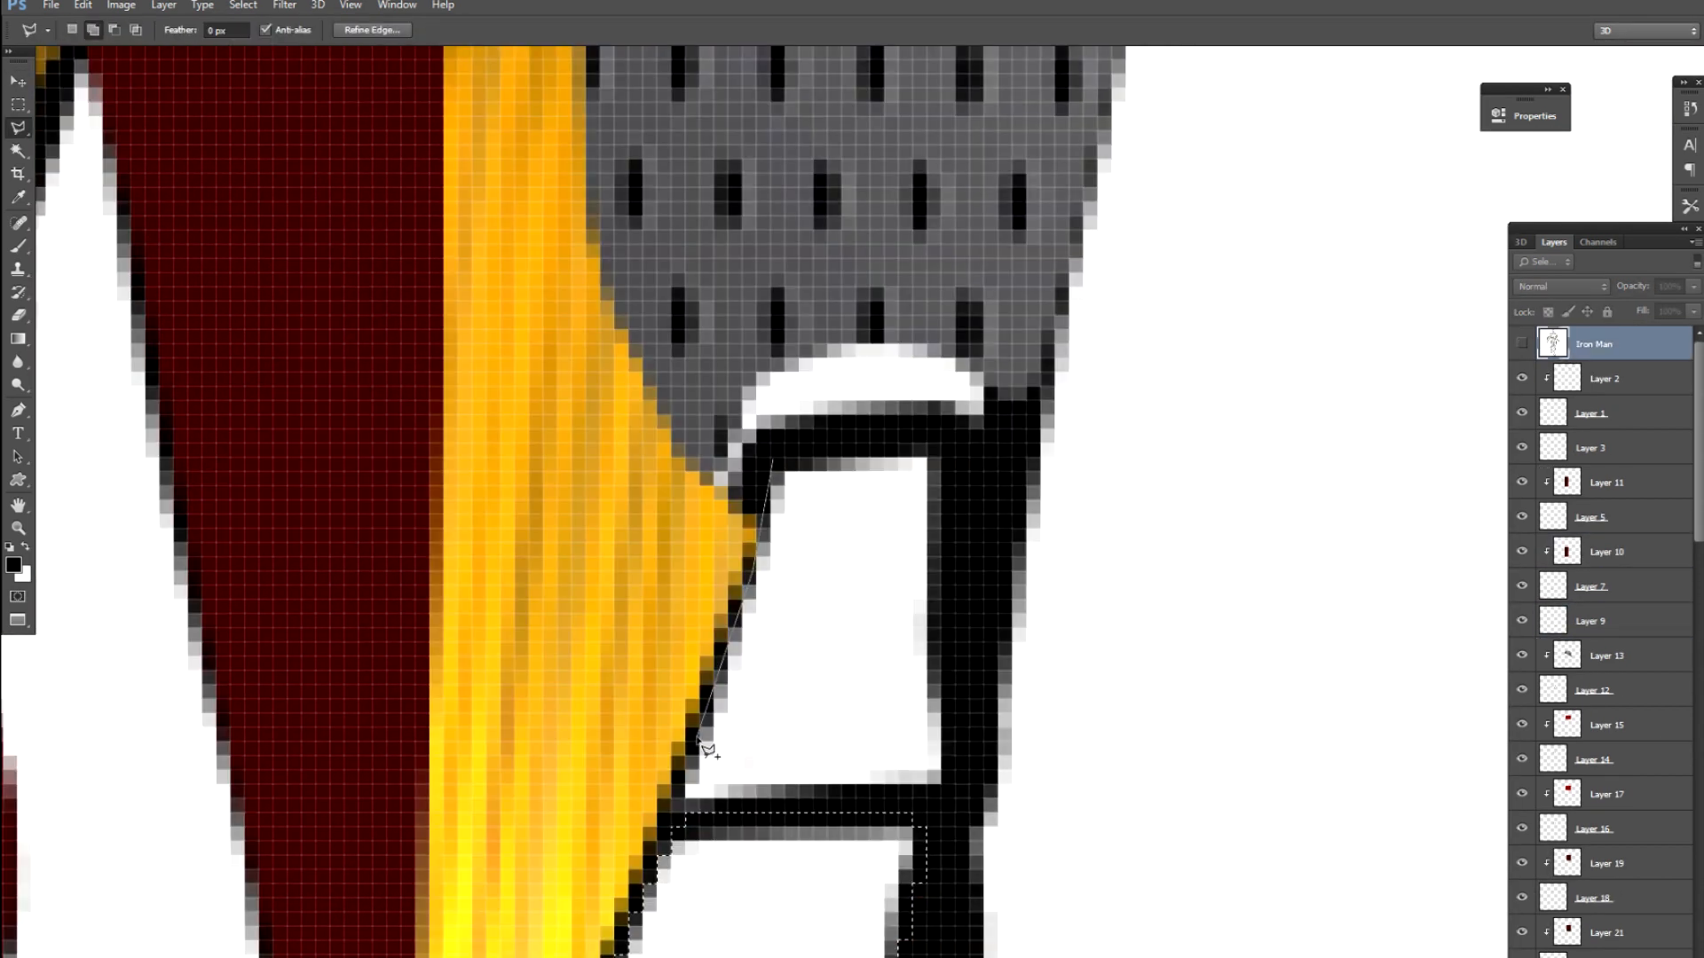
Step: Raise the dark red texture layer up the layer stack and use it to cover the viewer's-right knee panels
{"action": "left_click_drag", "start_coordinate": [1699, 470], "coordinate": [1699, 946]}
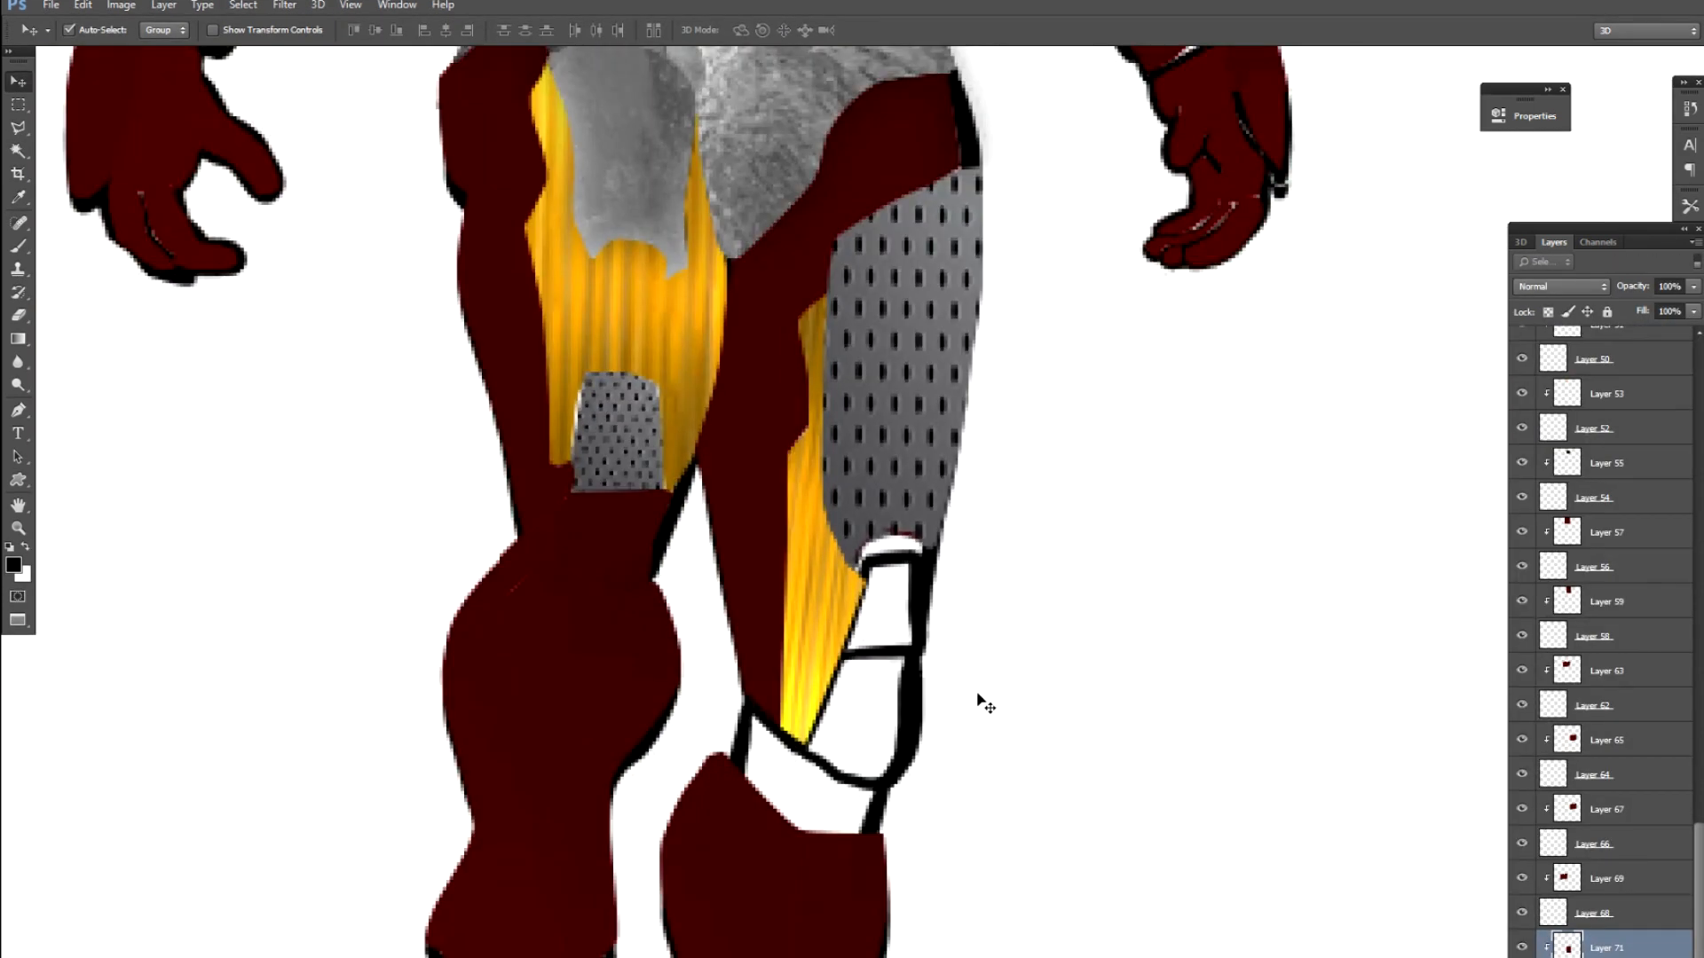
{"action": "key", "text": "ctrl+bracketright"}
{"action": "key", "text": "ctrl+bracketright"}
{"action": "key", "text": "ctrl+bracketright"}
{"action": "key", "text": "ctrl+bracketright"}
{"action": "key", "text": "ctrl+bracketright"}
{"action": "key", "text": "ctrl+bracketright"}
{"action": "key", "text": "ctrl+bracketright"}
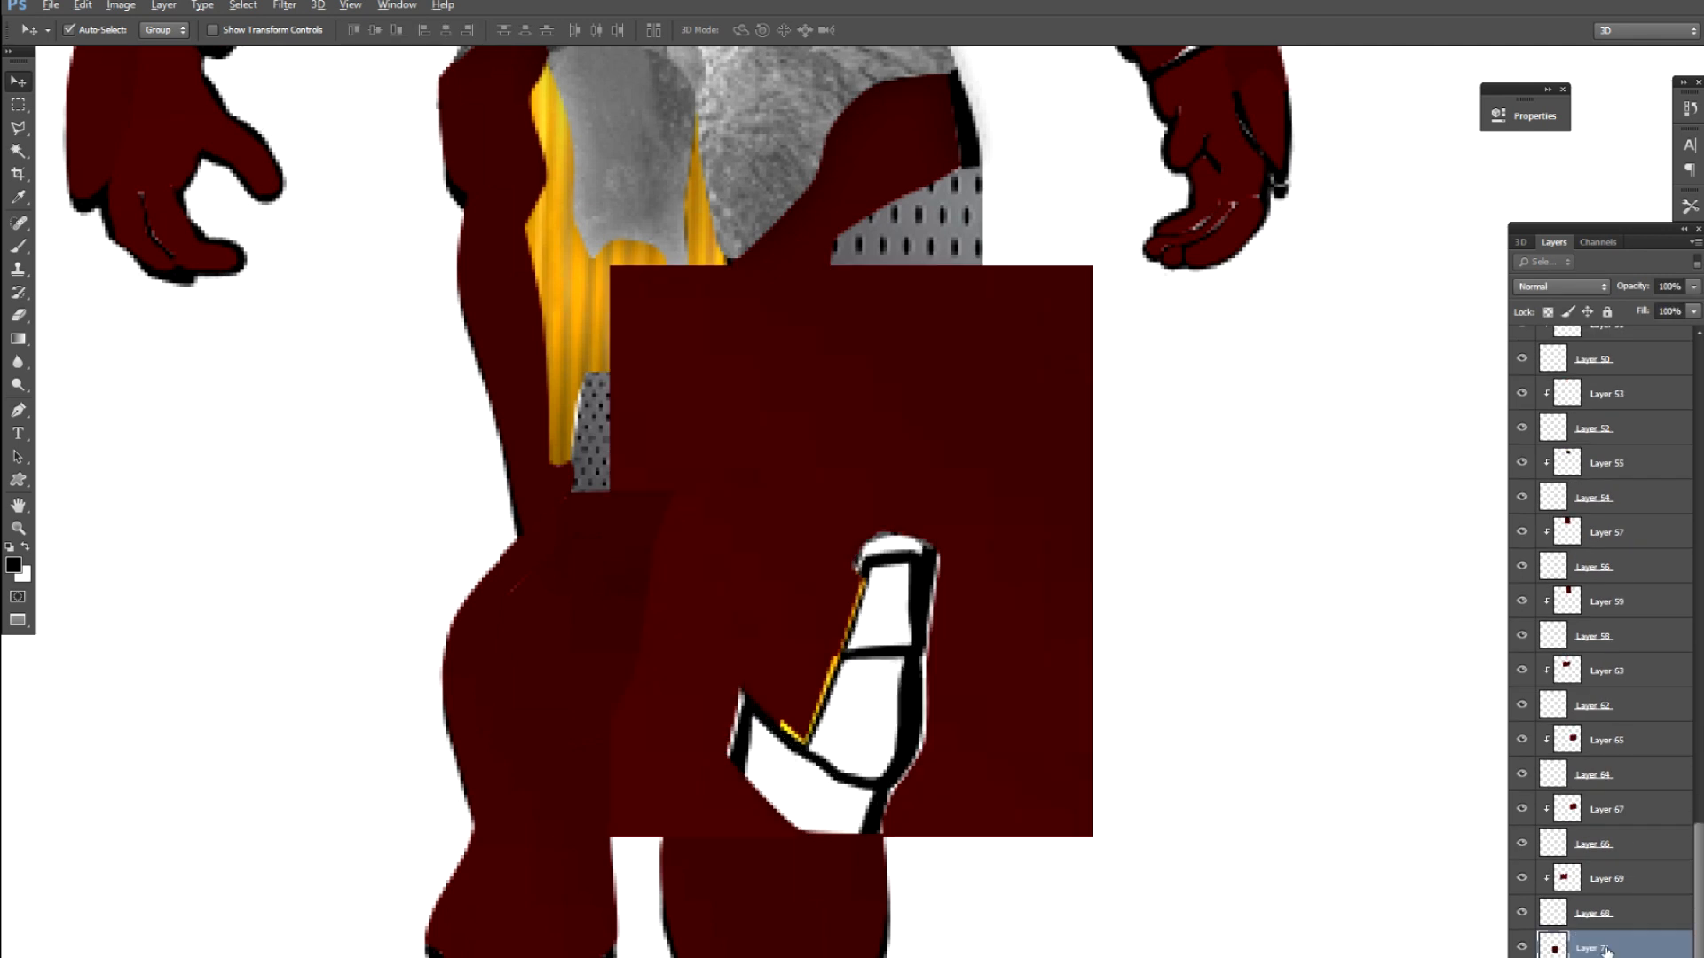
{"action": "key", "text": "ctrl+bracketright"}
{"action": "key", "text": "ctrl+bracketright"}
{"action": "key", "text": "ctrl+bracketright"}
{"action": "key", "text": "ctrl+bracketright"}
{"action": "key", "text": "ctrl+bracketright"}
{"action": "key", "text": "ctrl+bracketright"}
{"action": "key", "text": "ctrl+bracketright"}
{"action": "key", "text": "ctrl+bracketright"}
{"action": "key", "text": "ctrl+bracketright"}
{"action": "key", "text": "ctrl+bracketright"}
{"action": "key", "text": "ctrl+bracketright"}
{"action": "key", "text": "ctrl+bracketright"}
{"action": "key", "text": "ctrl+bracketright"}
{"action": "key", "text": "ctrl+bracketright"}
{"action": "key", "text": "ctrl+bracketright"}
{"action": "key", "text": "ctrl+bracketright"}
{"action": "key", "text": "ctrl+bracketright"}
{"action": "key", "text": "ctrl+bracketright"}
{"action": "key", "text": "ctrl+bracketright"}
{"action": "key", "text": "ctrl+bracketright"}
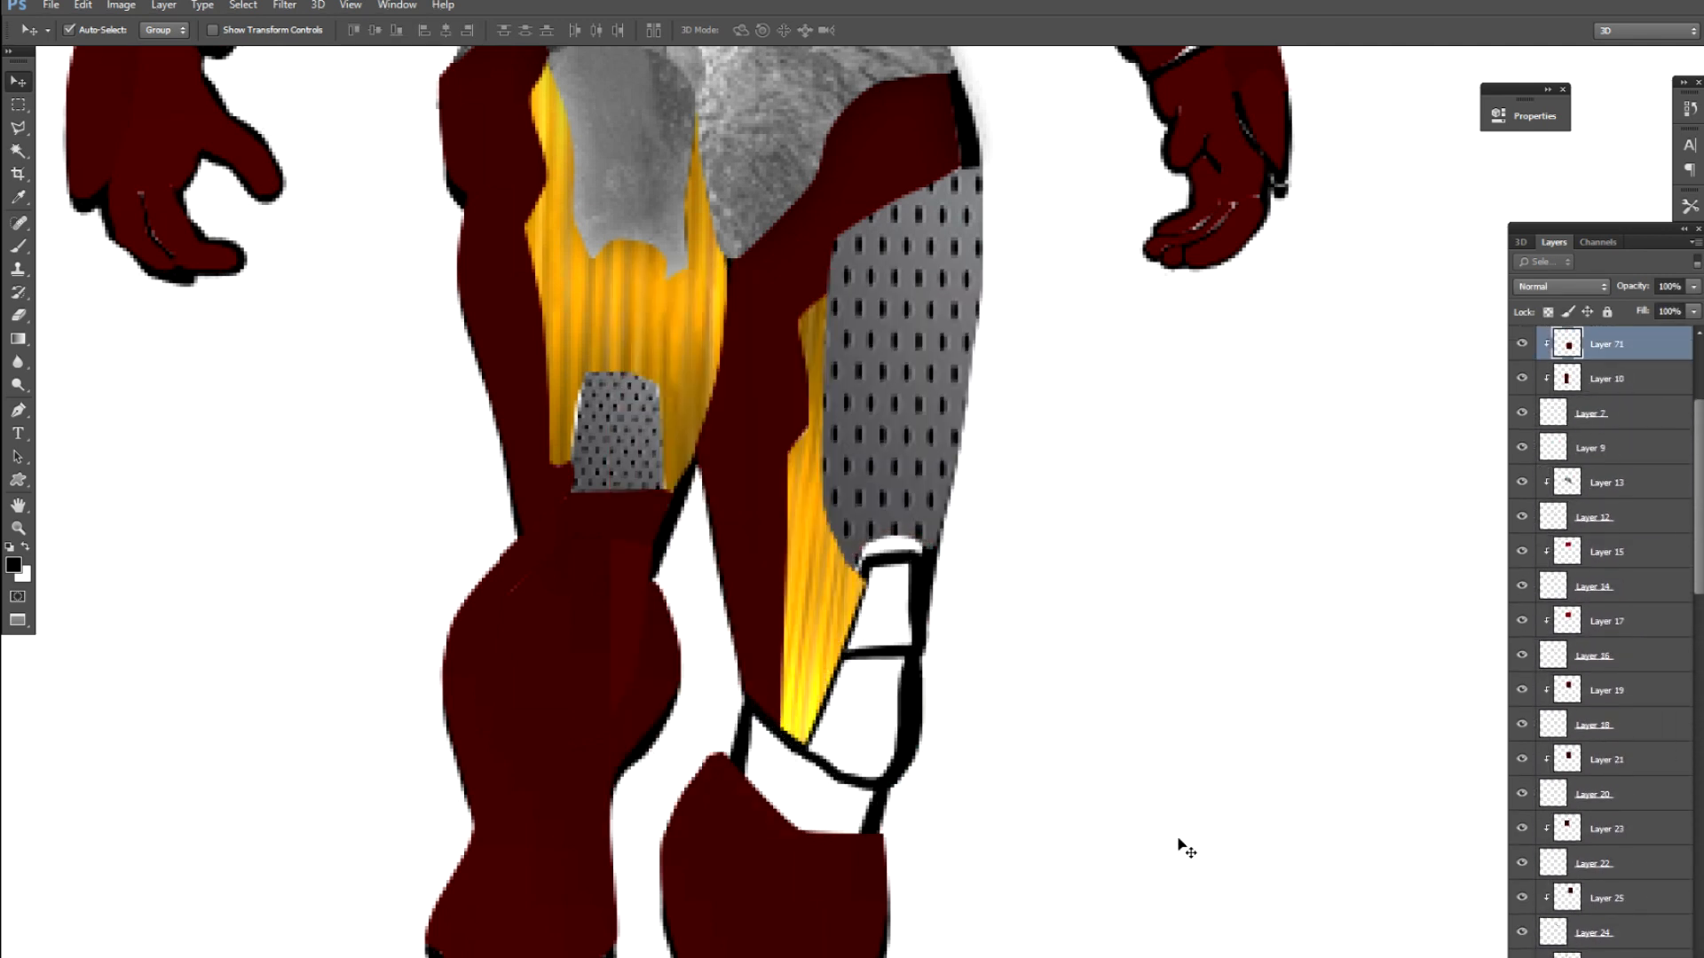
{"action": "key", "text": "ctrl+minus"}
{"action": "key", "text": "ctrl+bracketright"}
{"action": "key", "text": "ctrl+bracketright"}
{"action": "key", "text": "ctrl+bracketright"}
{"action": "key", "text": "ctrl+bracketright"}
{"action": "key", "text": "ctrl+bracketright"}
{"action": "key", "text": "ctrl+bracketright"}
{"action": "left_click_drag", "start_coordinate": [974, 635], "coordinate": [1315, 505]}
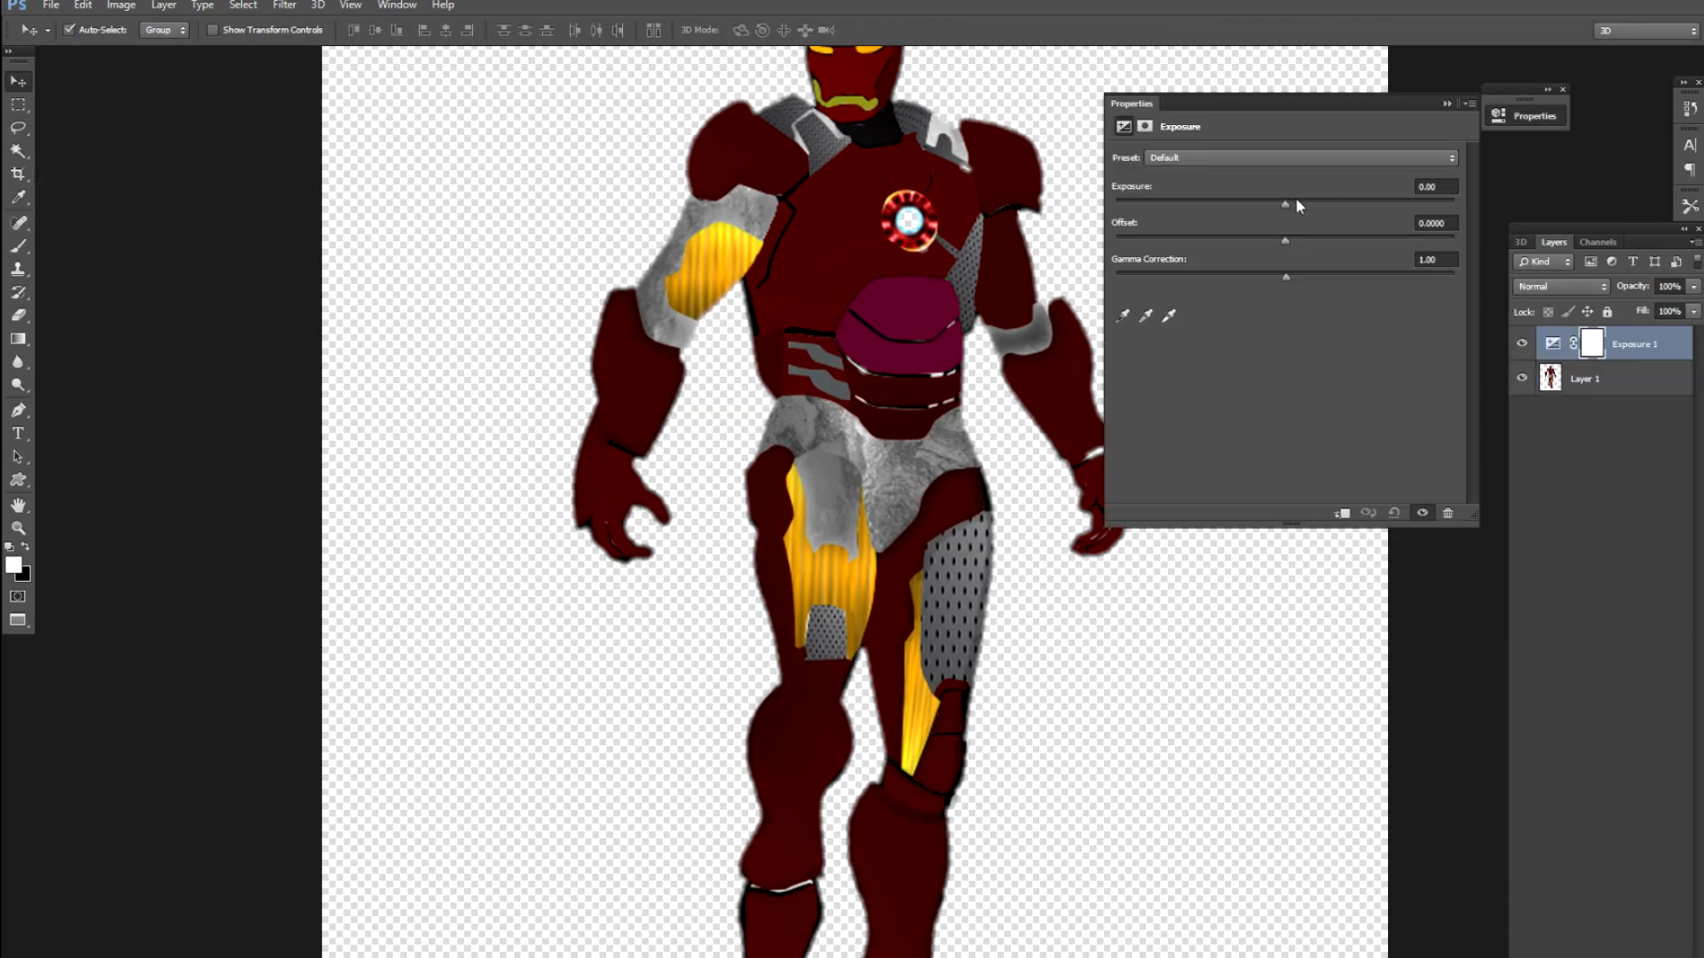
Step: Brighten the merged figure with an Exposure adjustment of +1.58, an offset of -0.1263 and adjusted gamma correction
{"action": "left_click_drag", "start_coordinate": [1295, 200], "coordinate": [1324, 204]}
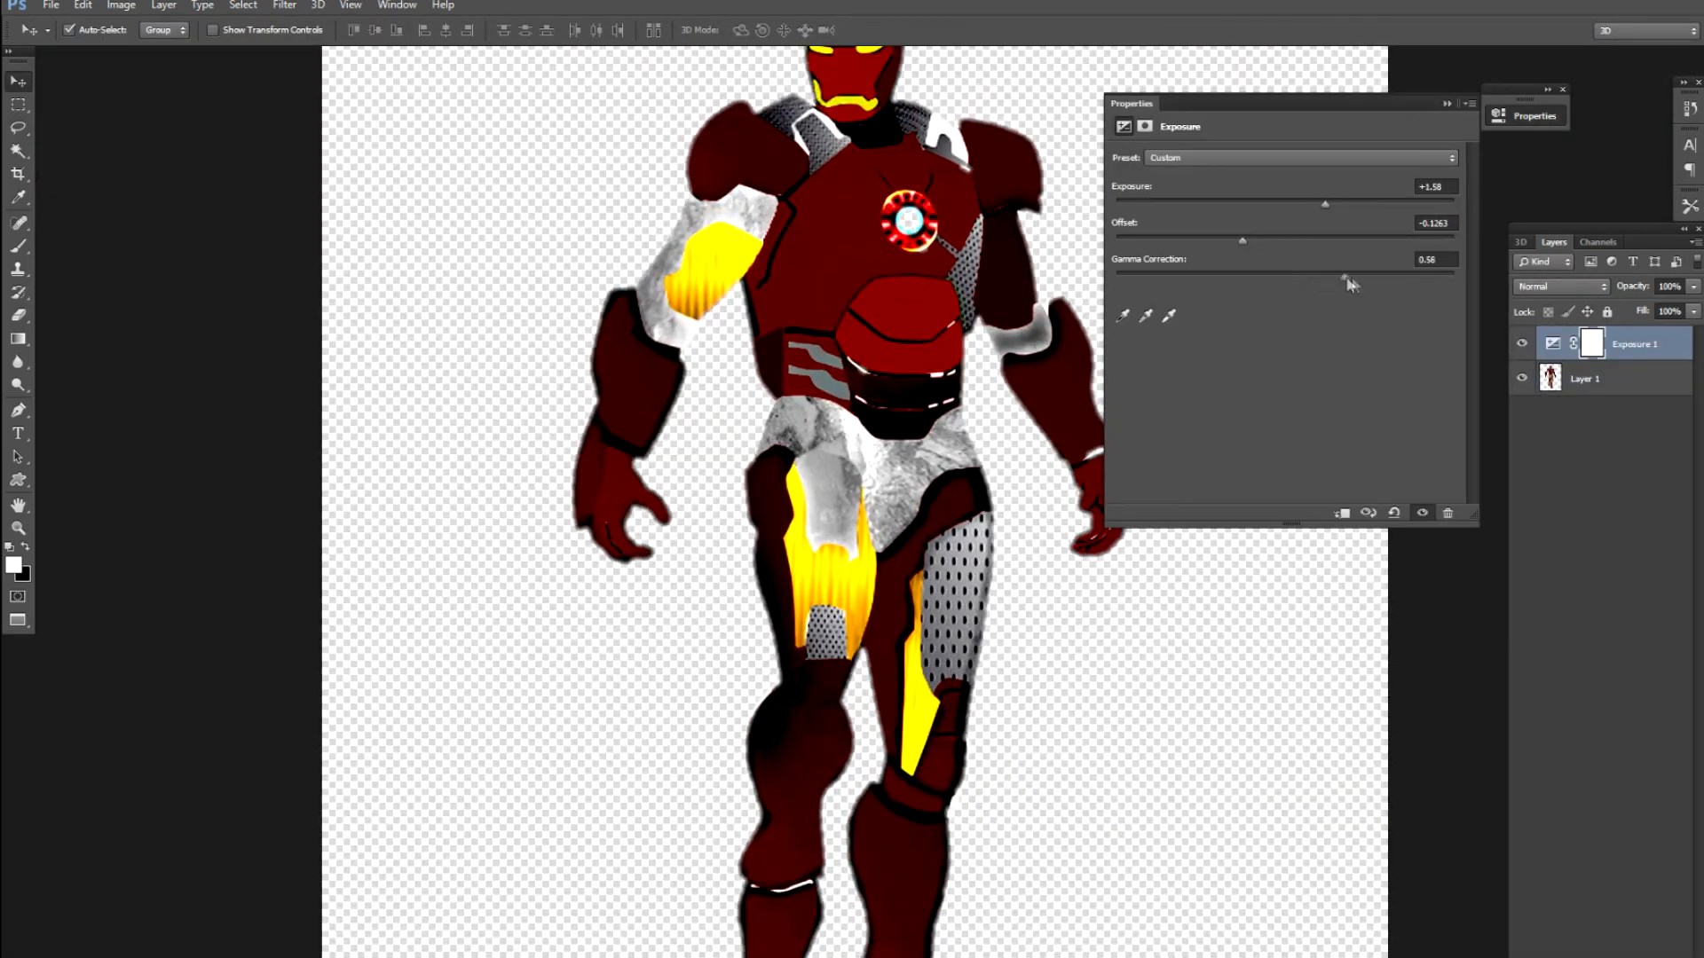
{"action": "left_click_drag", "start_coordinate": [1286, 277], "coordinate": [1273, 279]}
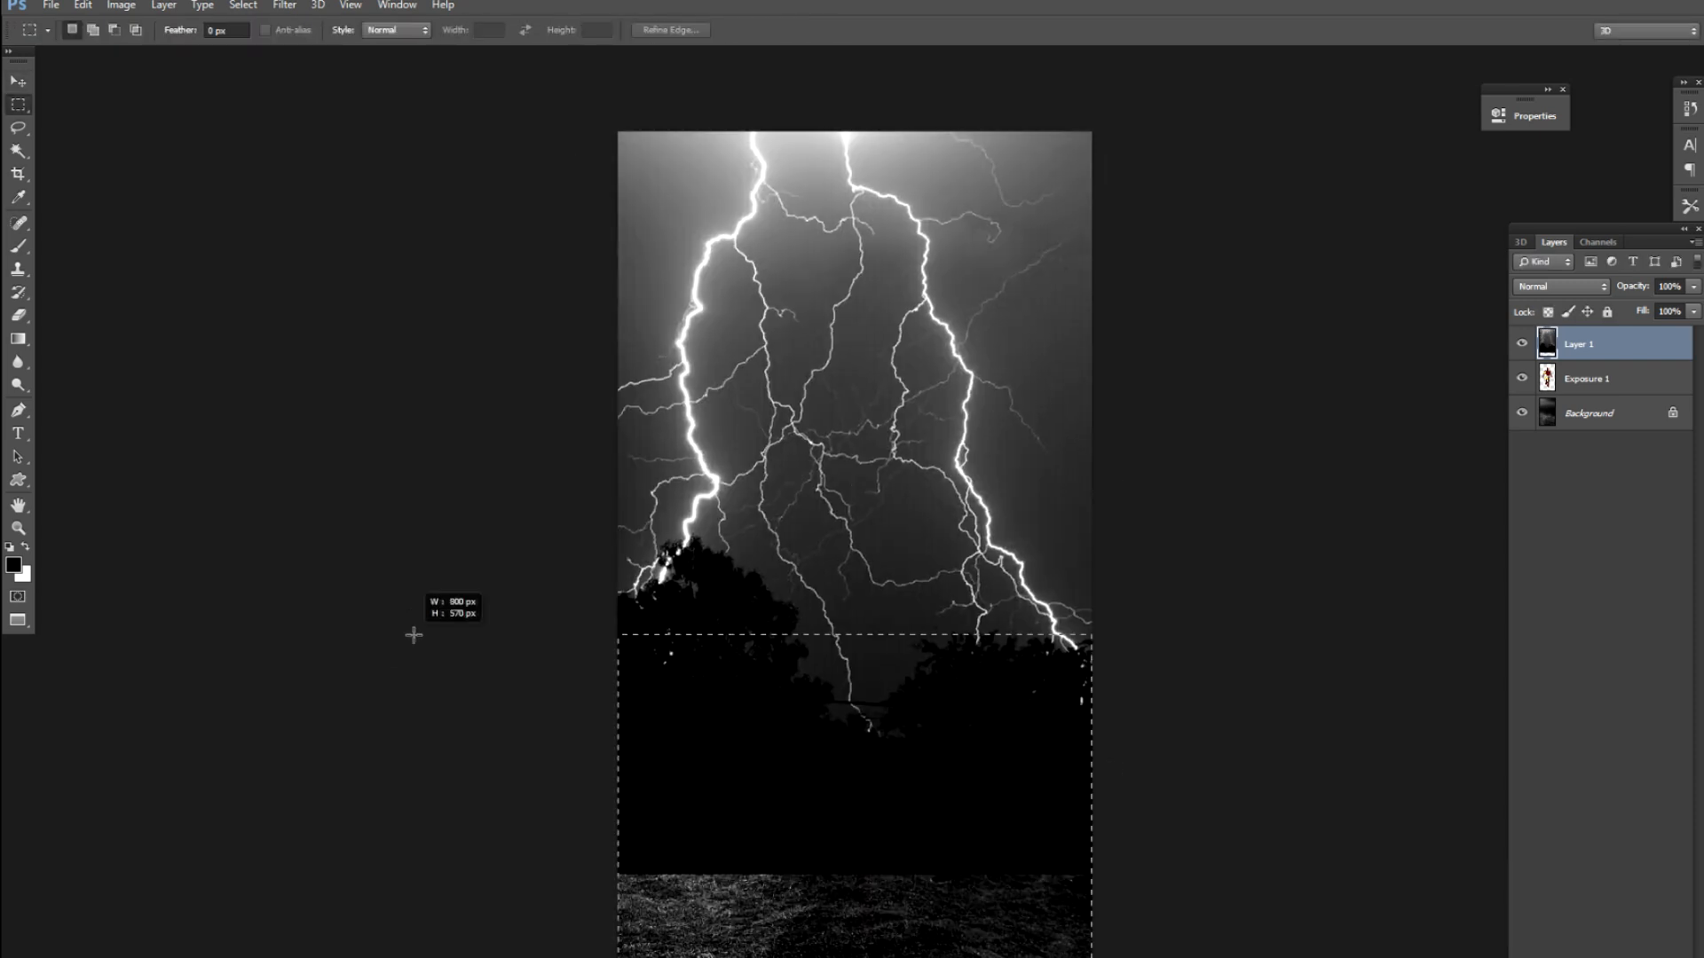
Step: Select the black lower part of the lightning image with a rectangular marquee about 800 by 570 px
{"action": "right_click", "coordinate": [741, 619]}
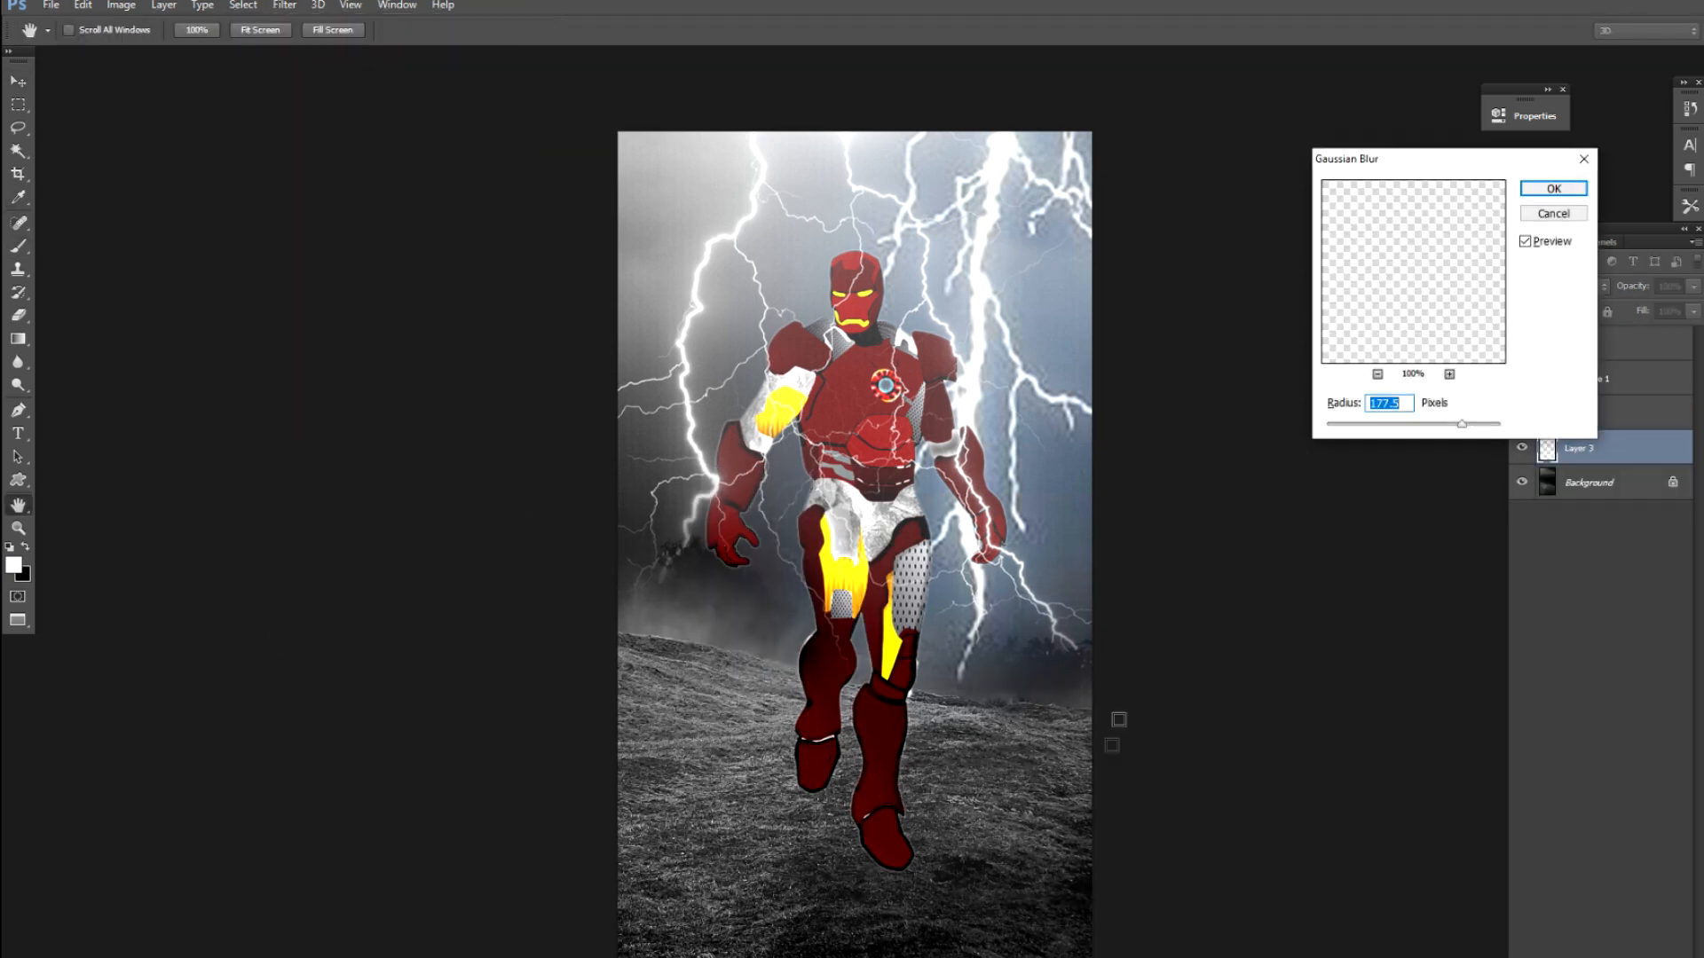
Step: Reduce the Gaussian Blur radius on the layer directly above the background
{"action": "left_click_drag", "start_coordinate": [1457, 427], "coordinate": [1401, 430]}
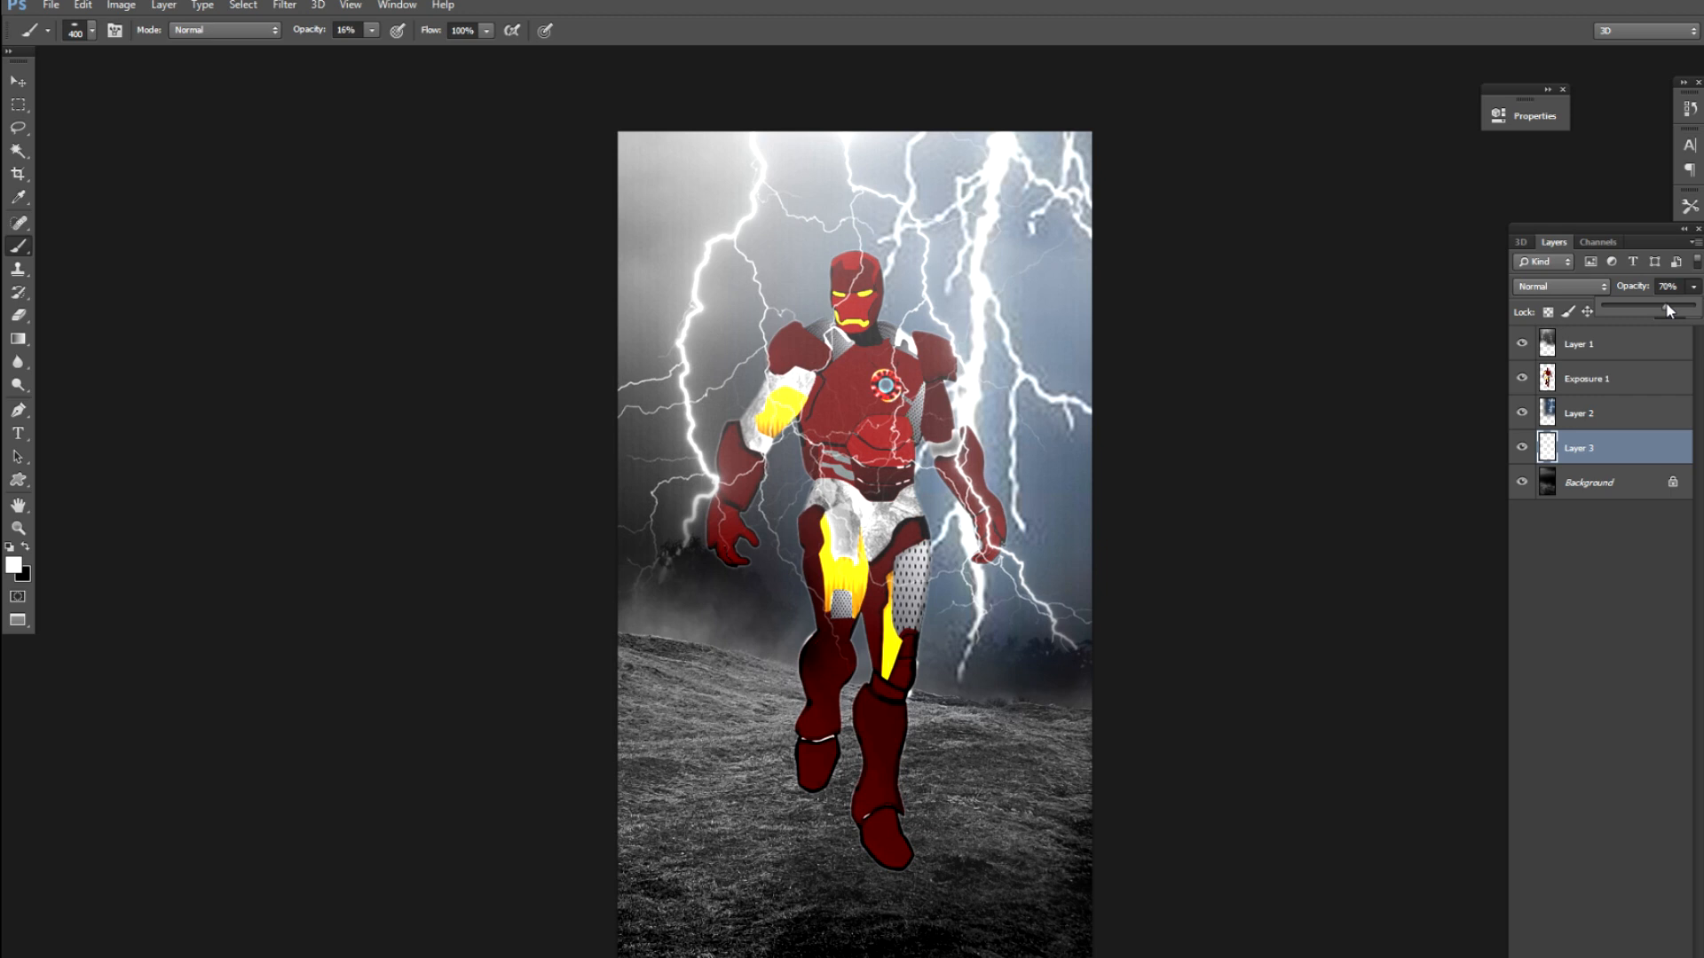
{"action": "right_click", "coordinate": [1009, 571]}
{"action": "key", "text": "Escape"}
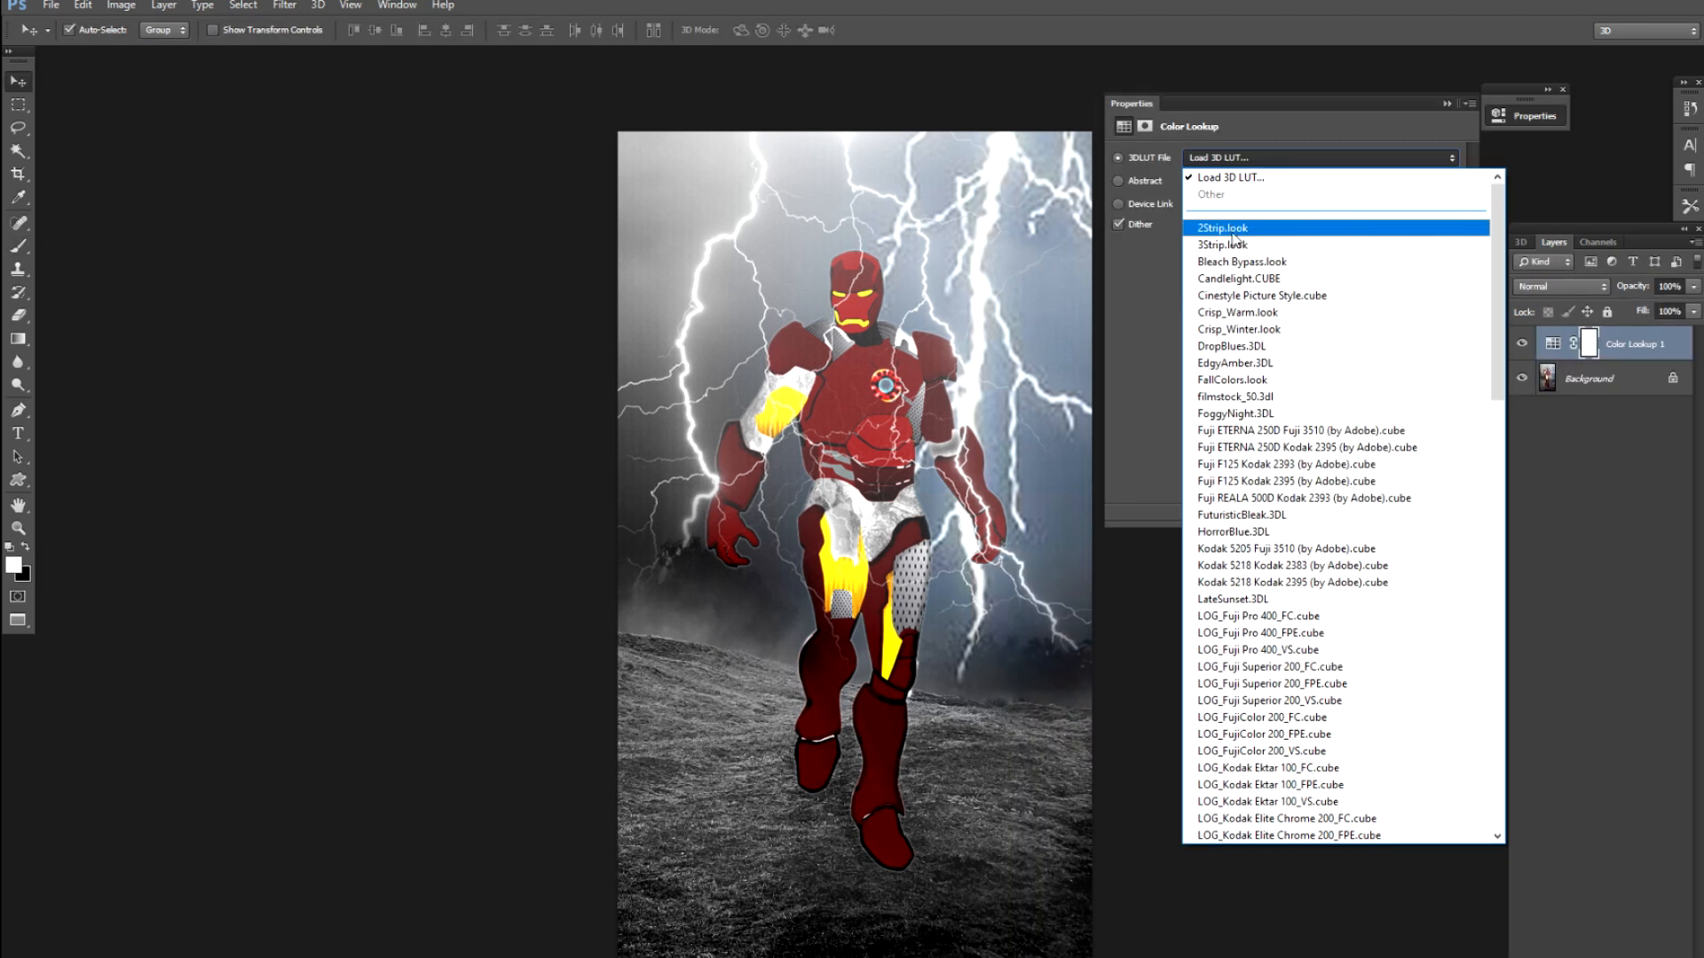
Step: Grade the flattened picture with Color Lookup 3D LUTs to give it a dark blue night look
{"action": "left_click", "coordinate": [1242, 293]}
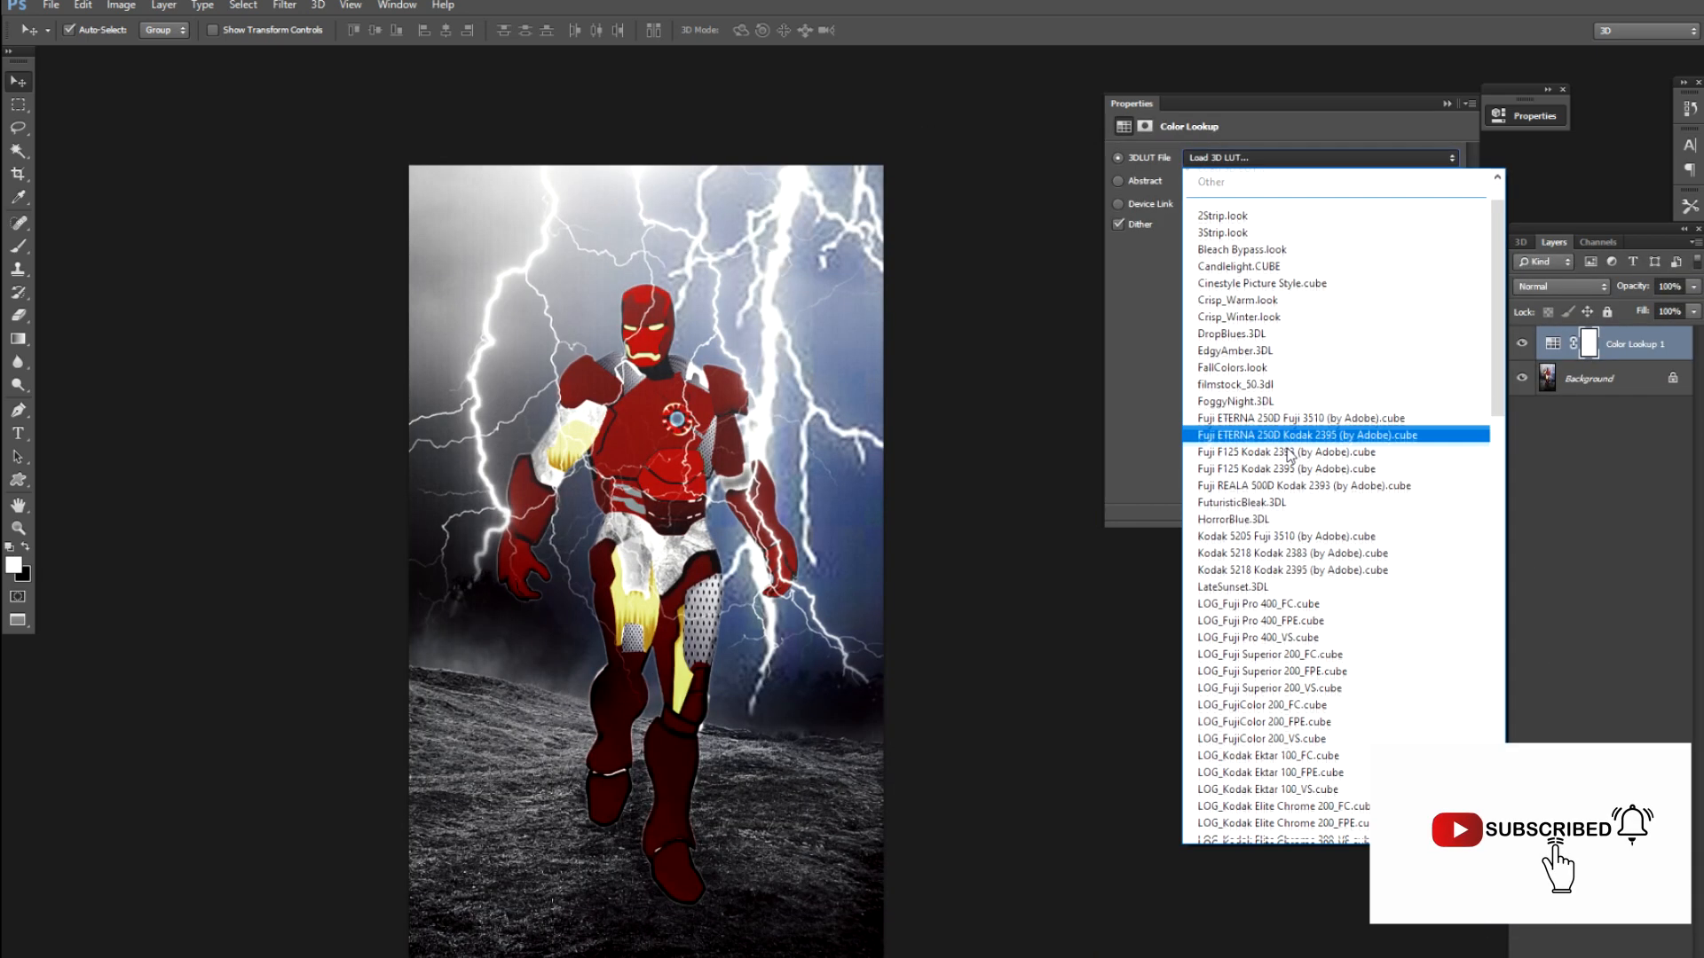
{"action": "left_click", "coordinate": [1285, 507]}
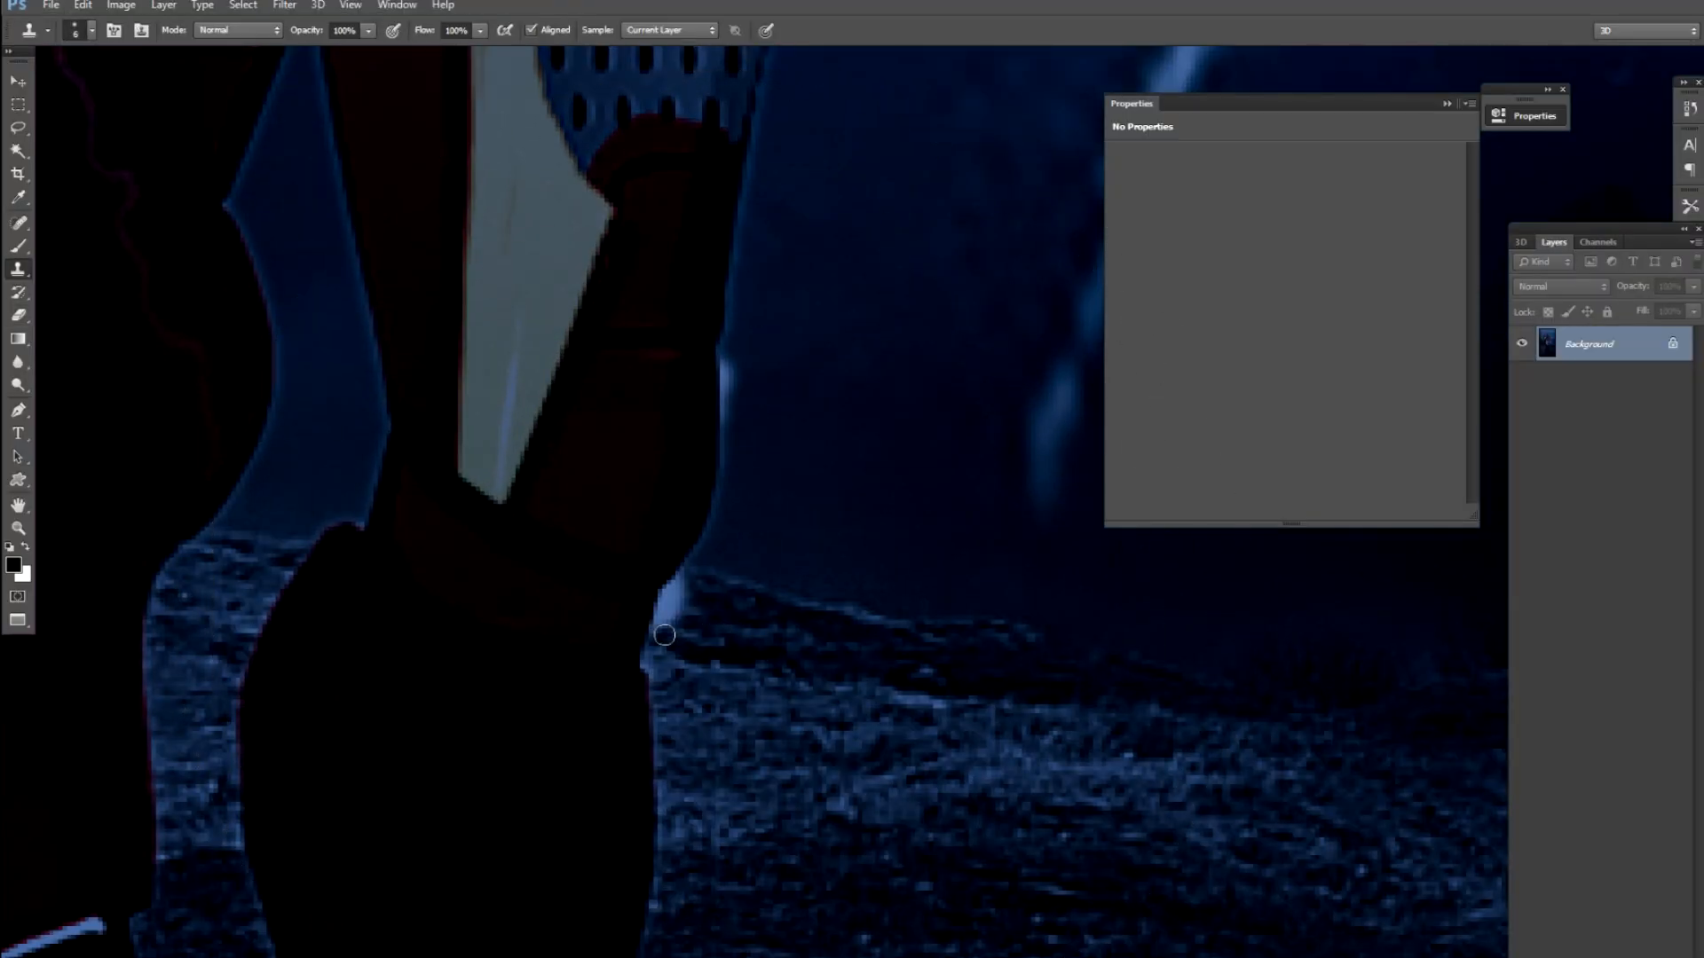
Step: Retouch the bright spot beside the viewer's-right knee with the Clone Stamp
{"action": "left_click_drag", "start_coordinate": [665, 635], "coordinate": [581, 645]}
{"action": "scroll", "coordinate": [642, 416], "scroll_direction": "down", "scroll_amount": 5}
{"action": "key", "text": "v"}
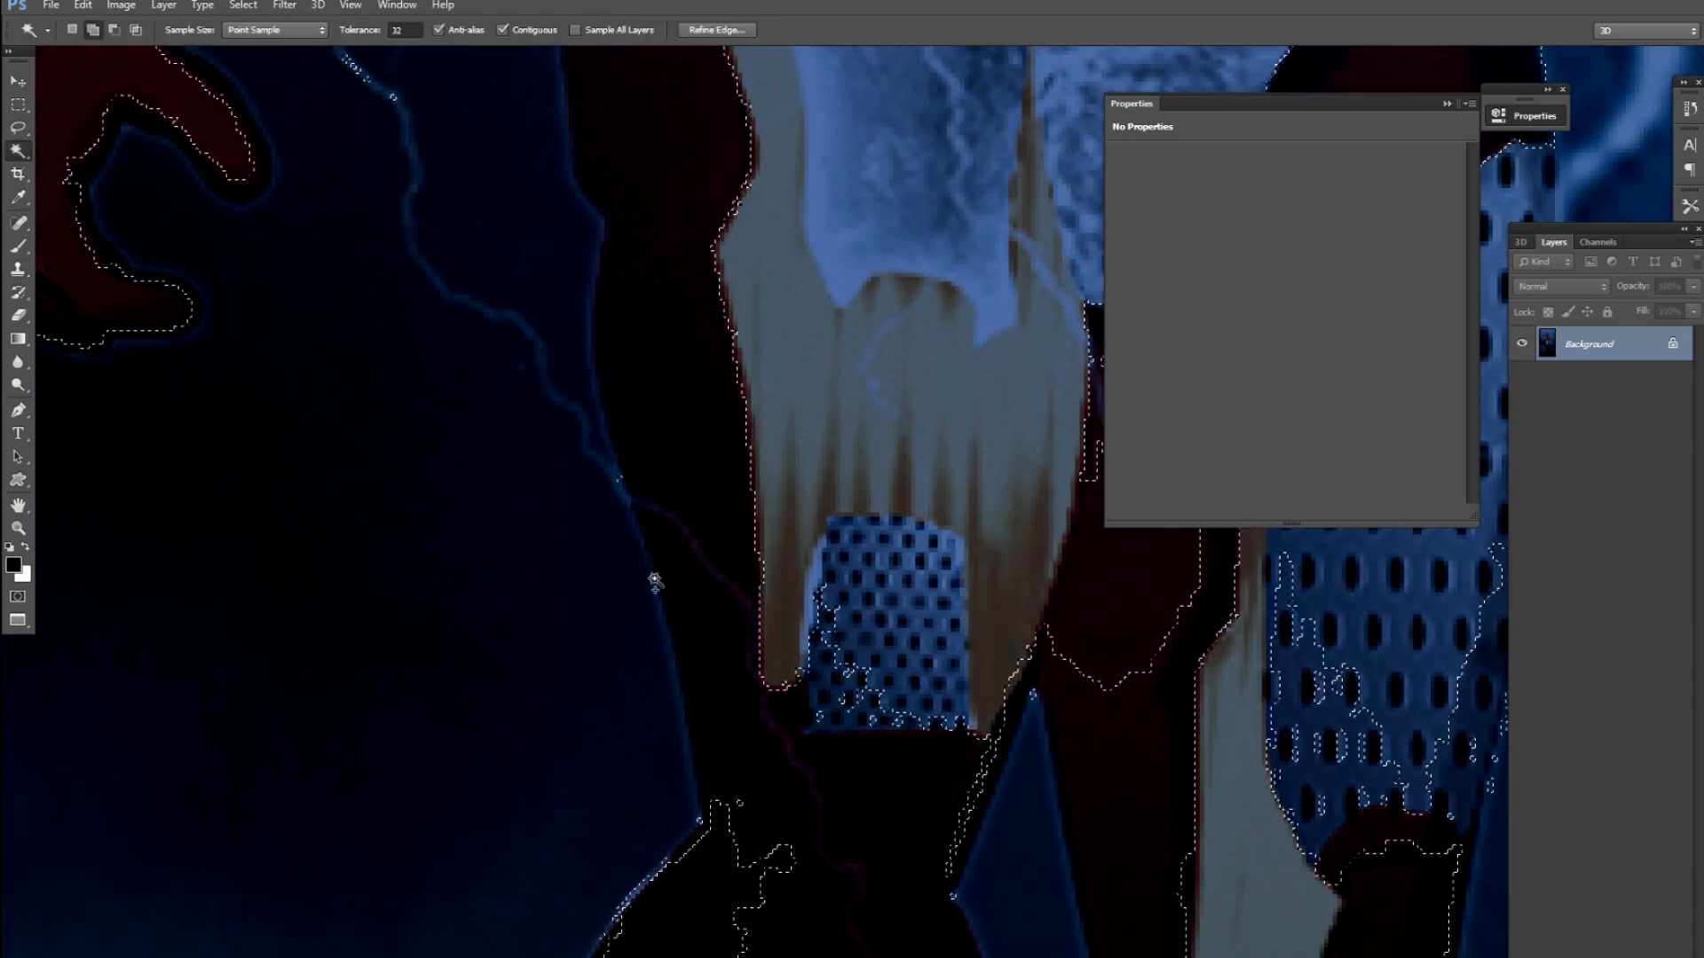
Step: Select the helmet's eyes with the Lasso and copy them to a new layer
{"action": "scroll", "coordinate": [703, 393], "scroll_direction": "up", "scroll_amount": 5}
{"action": "scroll", "coordinate": [837, 588], "scroll_direction": "up", "scroll_amount": 5}
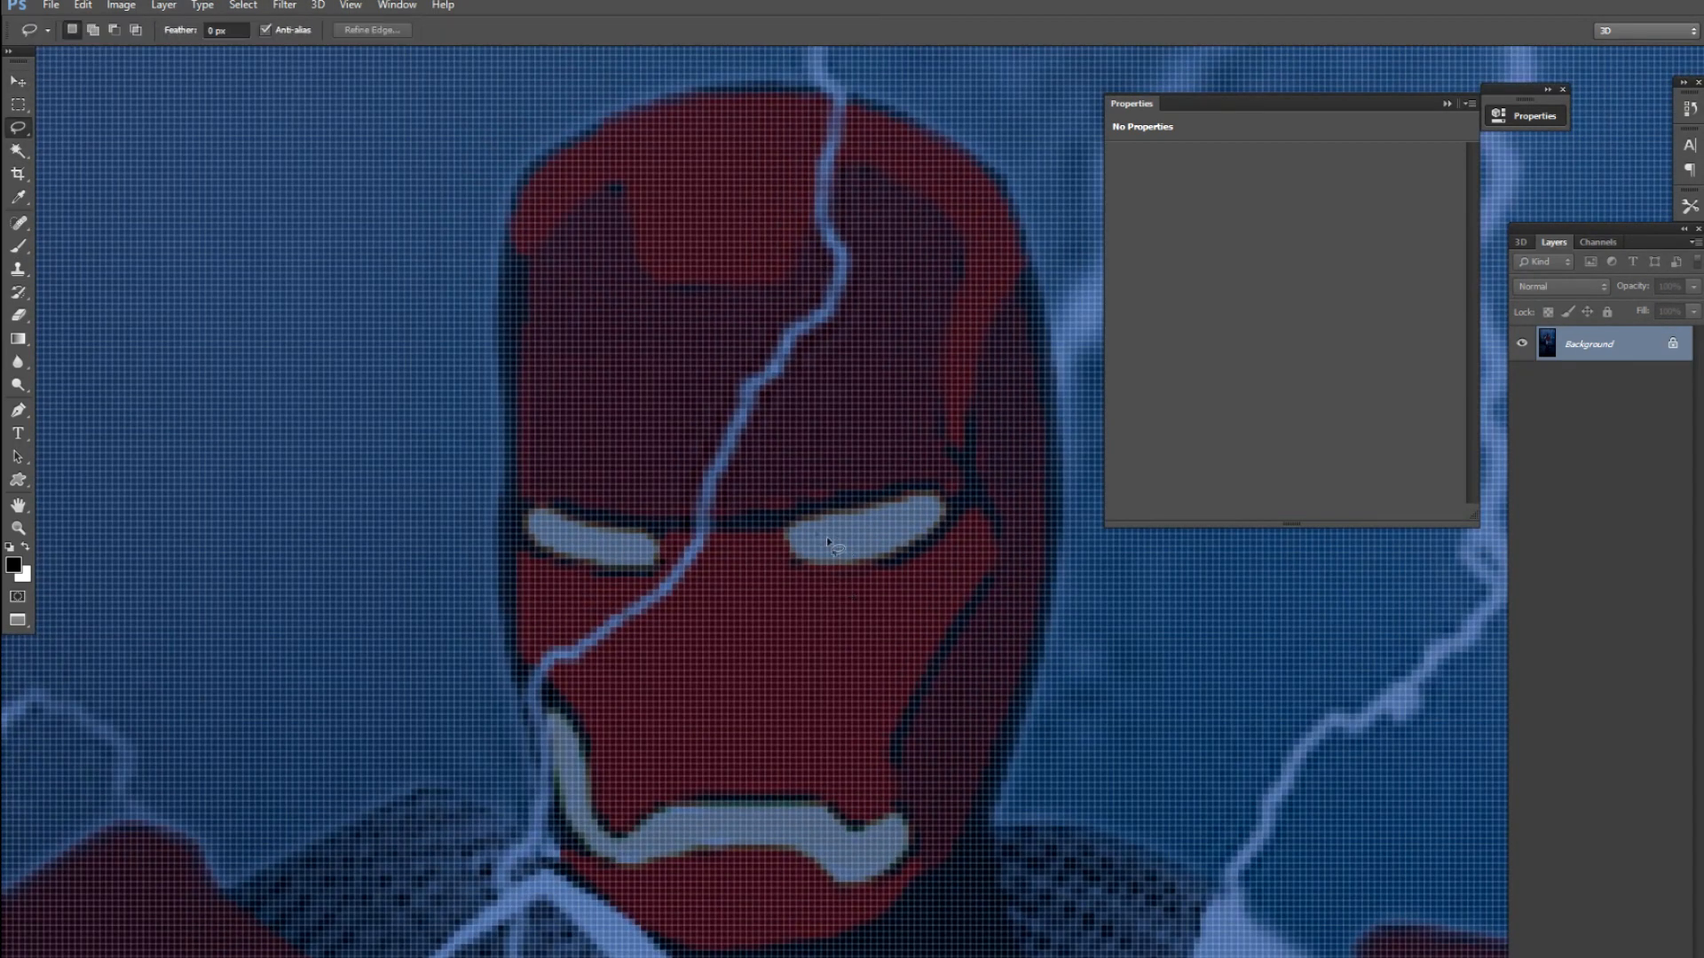
{"action": "key", "text": "shift+F6"}
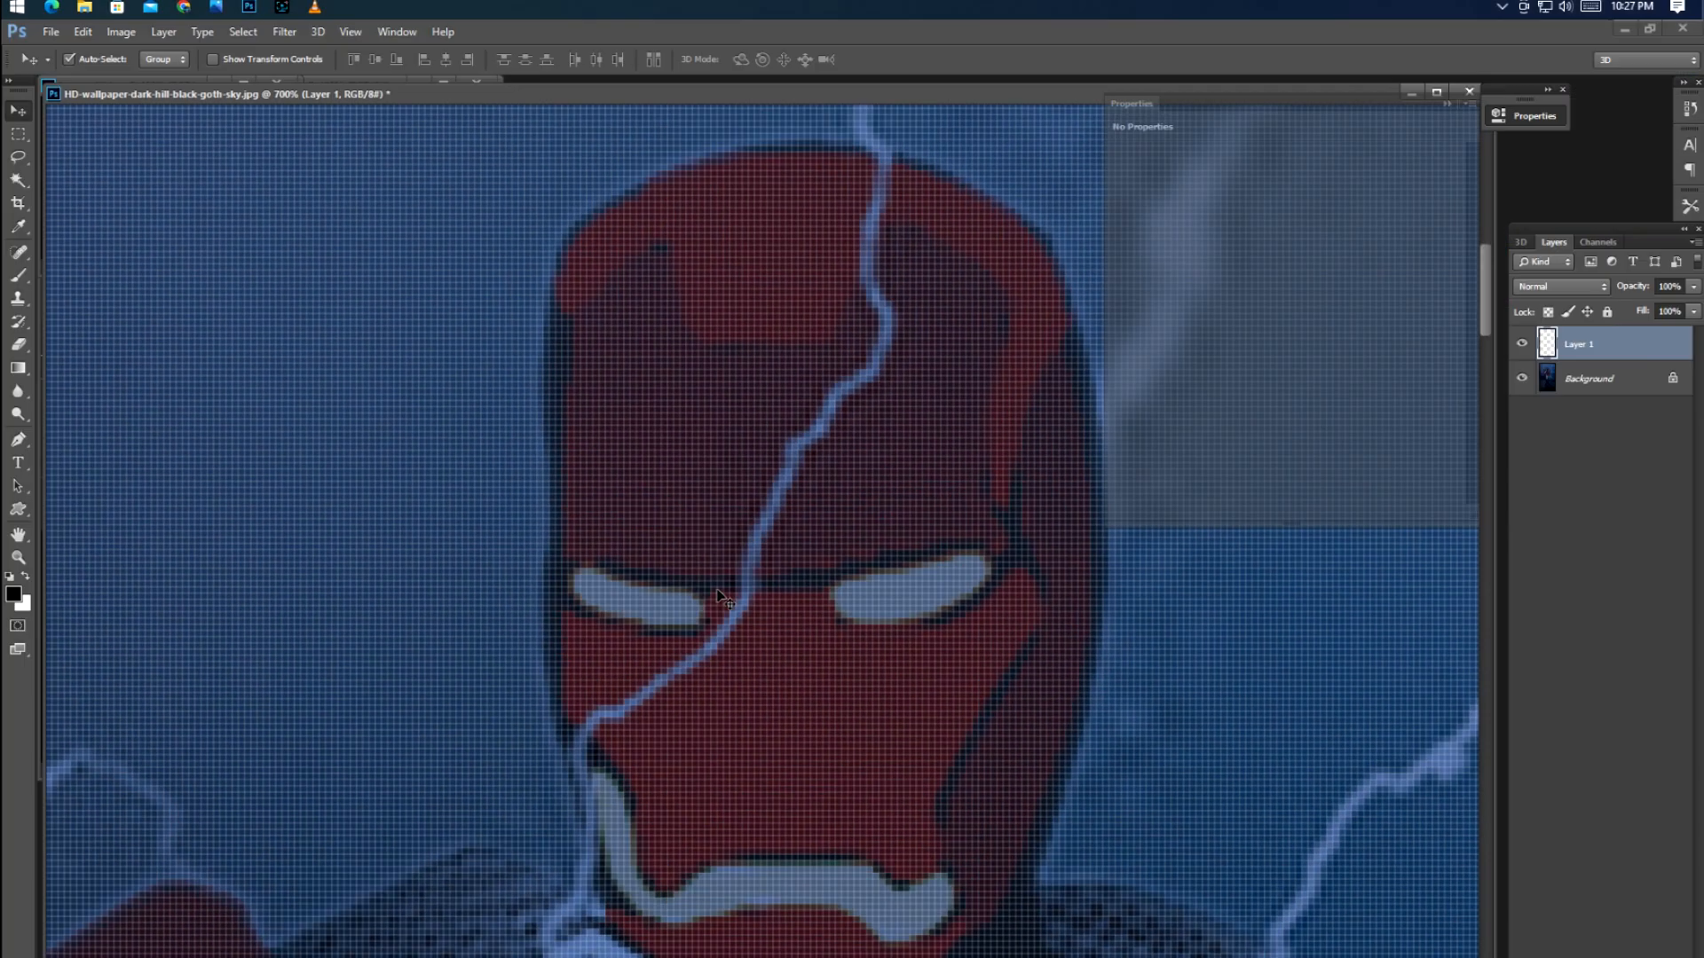
{"action": "key", "text": "ctrl+o"}
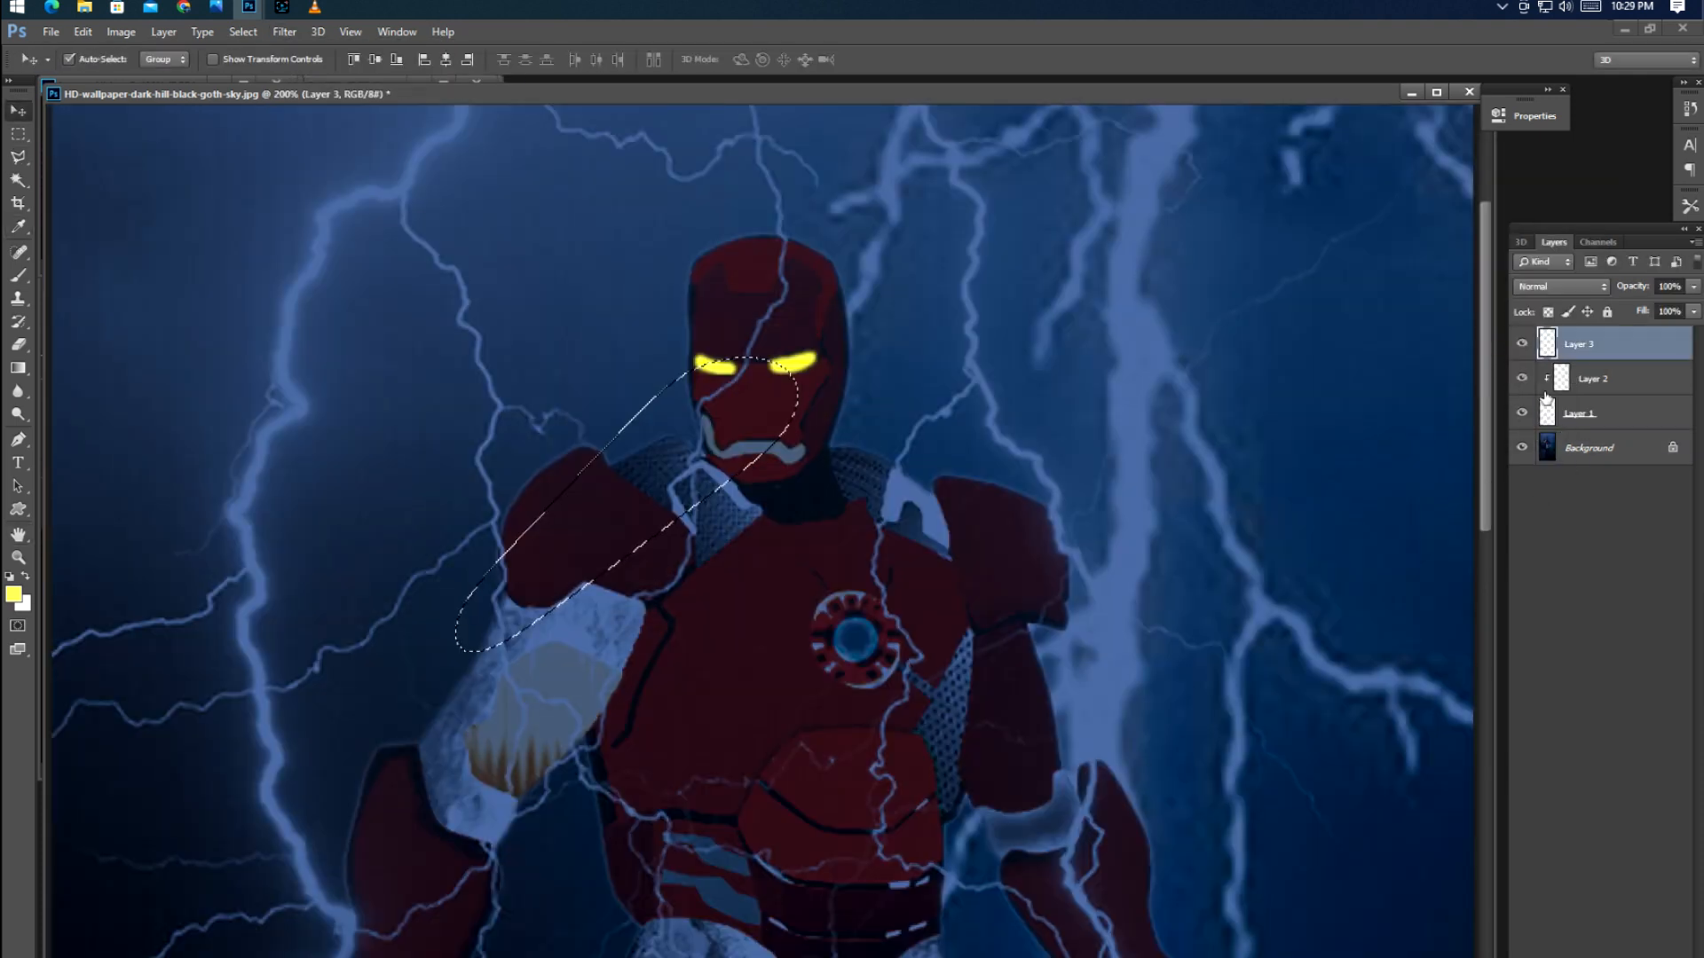
Step: Paint the slanted elliptical selection from the face down to the upper arm with soft yellow on the top layer
{"action": "key", "text": "b"}
{"action": "mouse_move", "coordinate": [745, 382]}
{"action": "left_mouse_down"}
{"action": "mouse_move", "coordinate": [497, 612]}
{"action": "mouse_move", "coordinate": [772, 399]}
{"action": "left_mouse_up"}
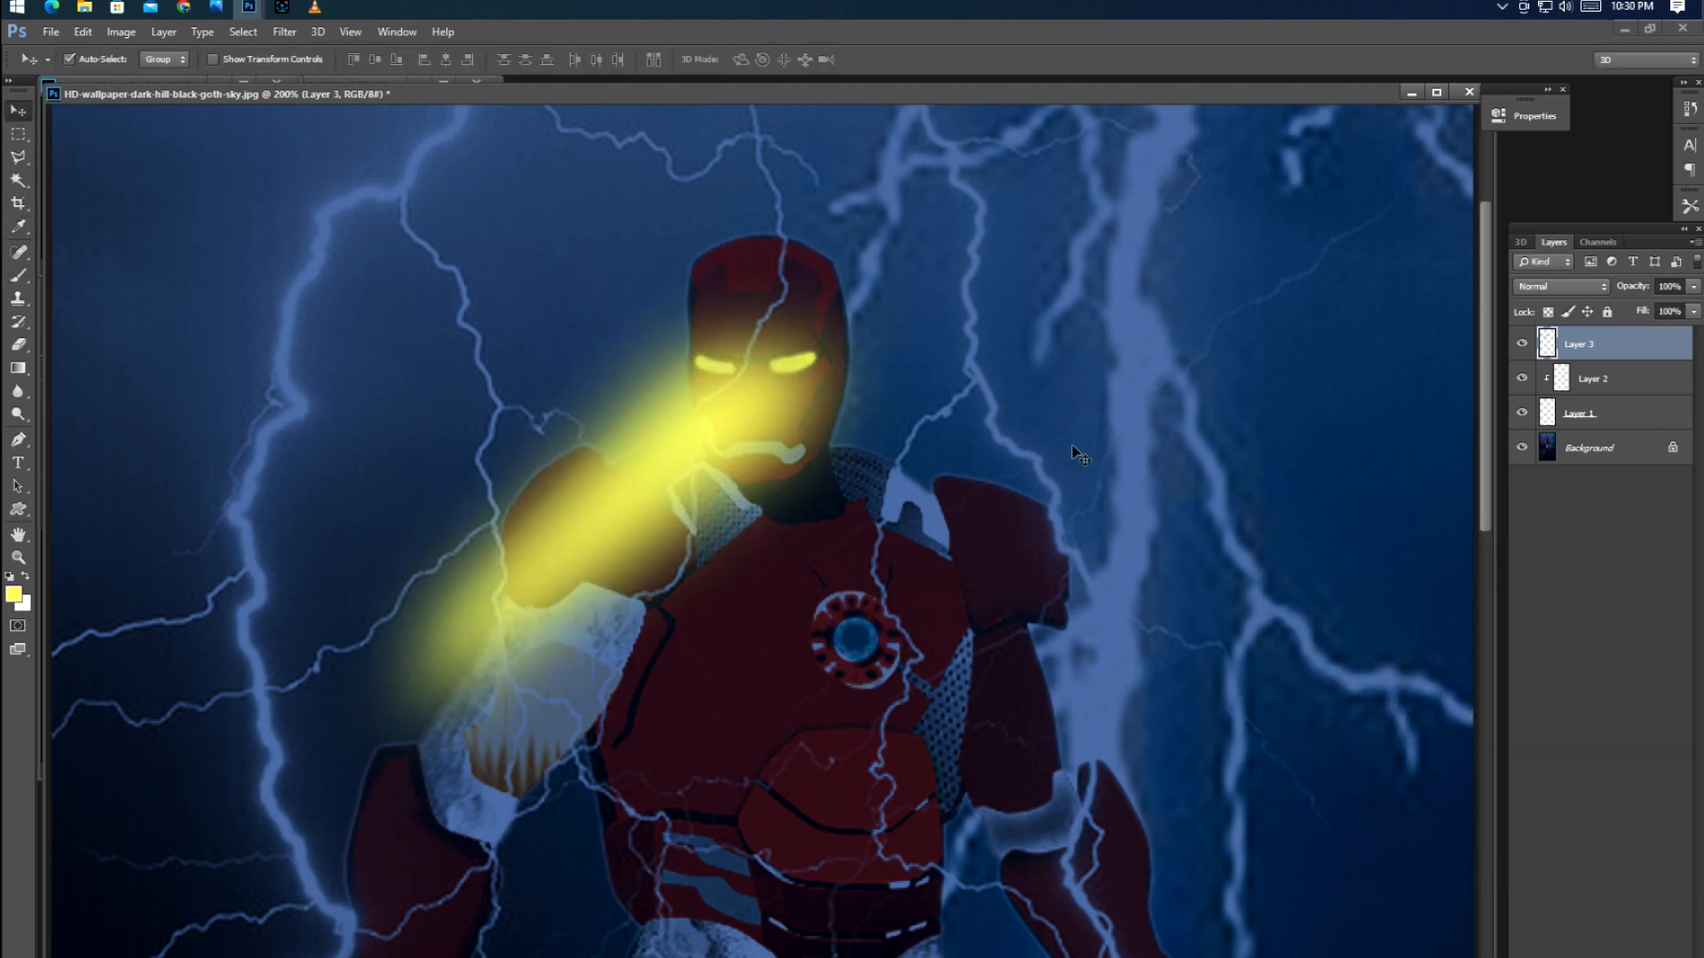